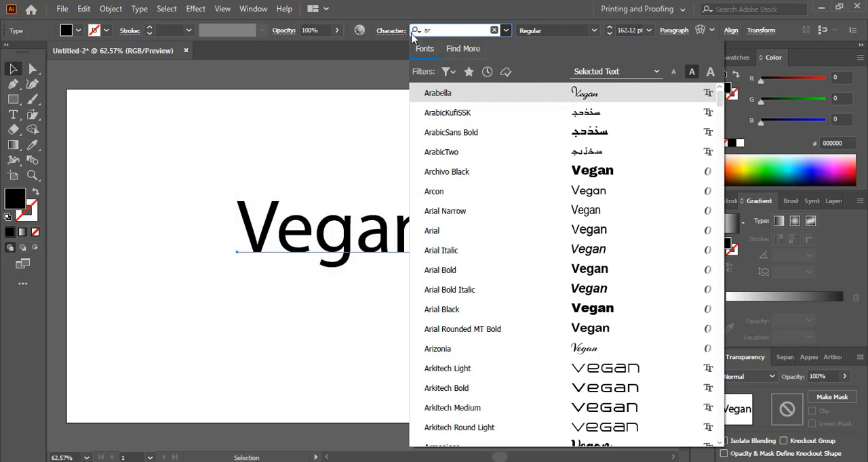
- Set the word Vegan in the Armonioso font and slant it slightly with the Shear tool
{"action": "type", "text": "m"}
{"action": "left_click", "coordinate": [439, 93]}
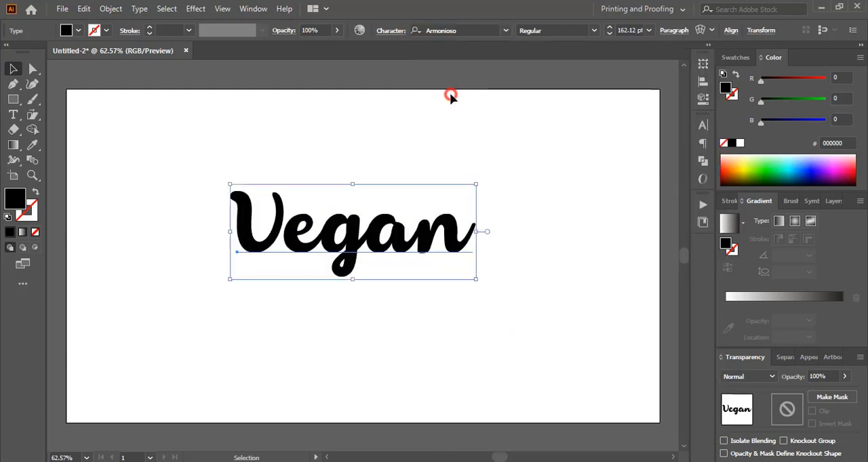
{"action": "left_click", "coordinate": [33, 115]}
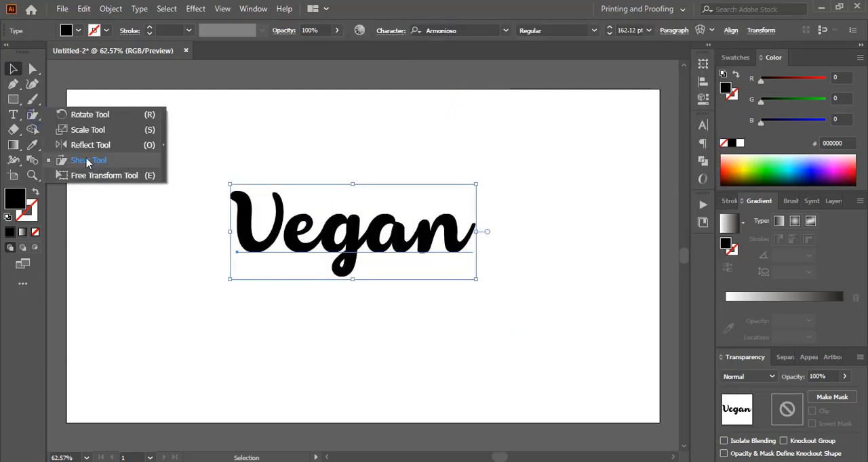
{"action": "left_click", "coordinate": [86, 160]}
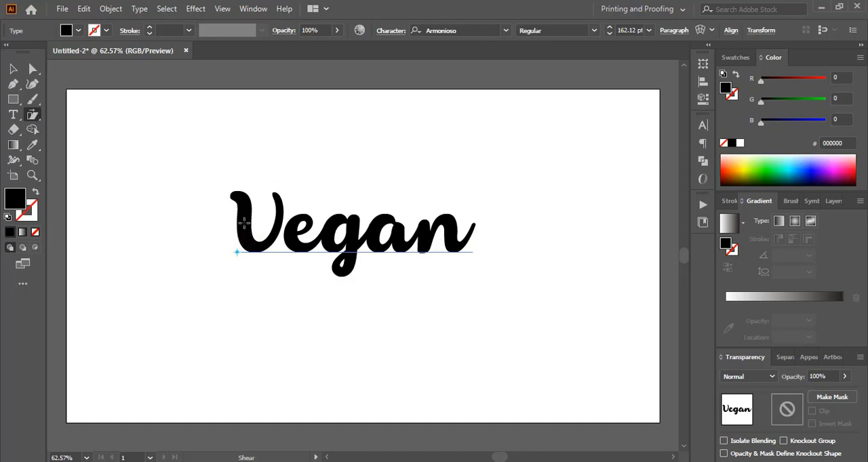
{"action": "mouse_move", "coordinate": [243, 221]}
{"action": "left_mouse_down"}
{"action": "mouse_move", "coordinate": [266, 229]}
{"action": "mouse_move", "coordinate": [253, 227]}
{"action": "left_mouse_up"}
{"action": "left_click", "coordinate": [13, 69]}
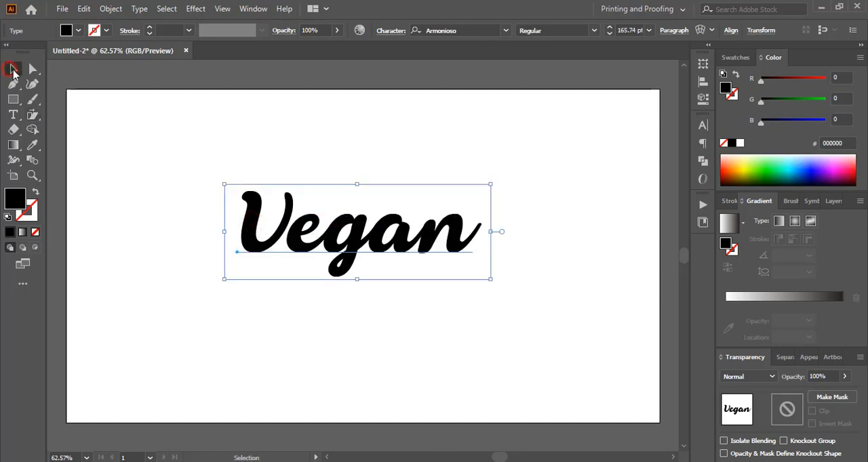
- Expand the text's object and fill into vector shapes and ungroup the letters
{"action": "left_click", "coordinate": [111, 9]}
{"action": "left_click", "coordinate": [158, 151]}
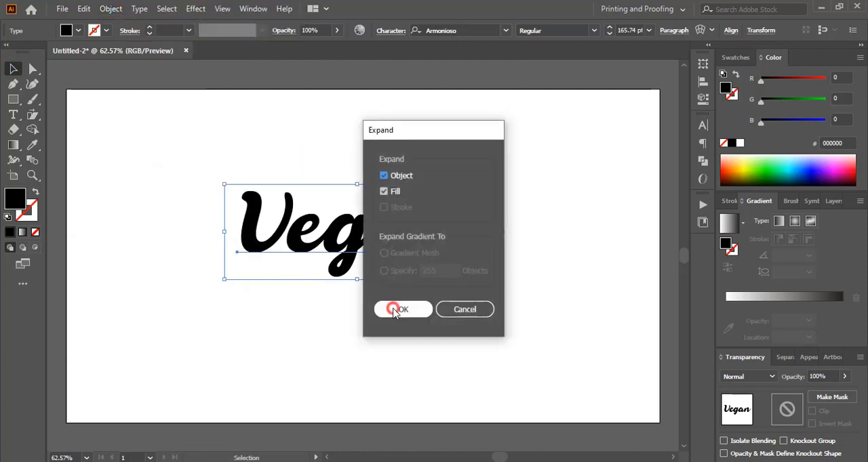
{"action": "left_click", "coordinate": [397, 309]}
{"action": "left_click", "coordinate": [111, 8]}
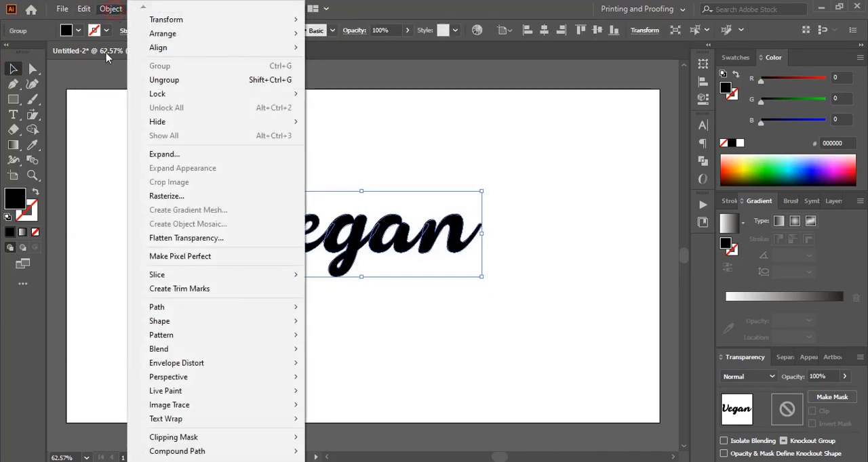
{"action": "left_click", "coordinate": [169, 77]}
{"action": "left_click", "coordinate": [540, 183]}
- Draw a closed crescent-shaped swash with the Pen tool, curving out from the top of the V's left stem
{"action": "key", "text": "ctrl+1"}
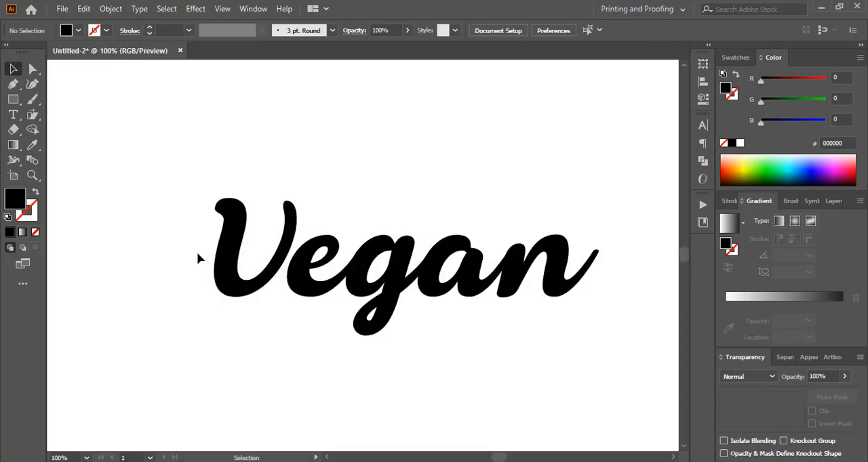
{"action": "left_click_drag", "start_coordinate": [88, 155], "coordinate": [366, 367]}
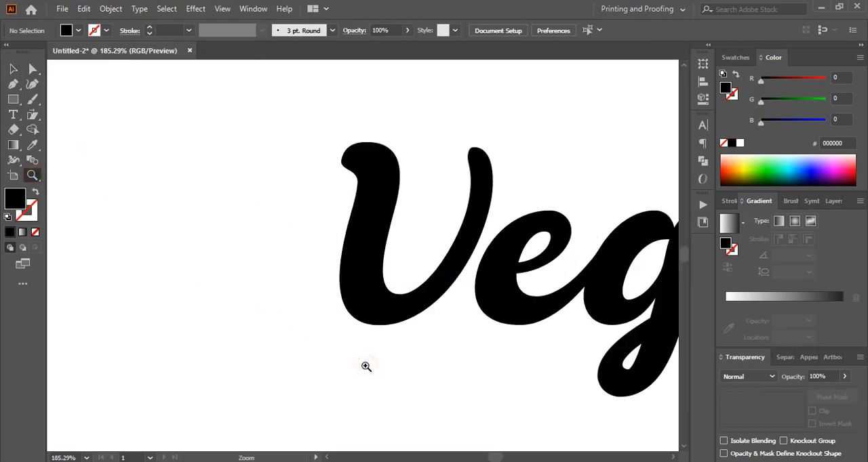
{"action": "left_click_drag", "start_coordinate": [13, 84], "coordinate": [56, 82]}
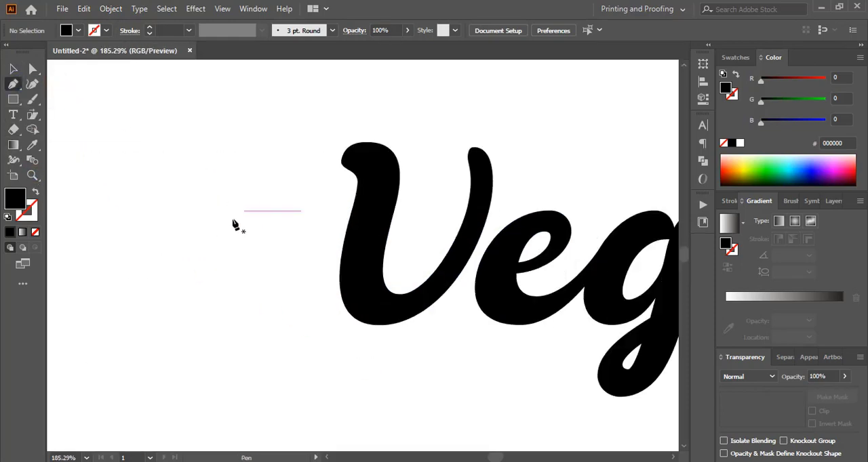
{"action": "key", "text": "shift+x"}
{"action": "left_click", "coordinate": [327, 272]}
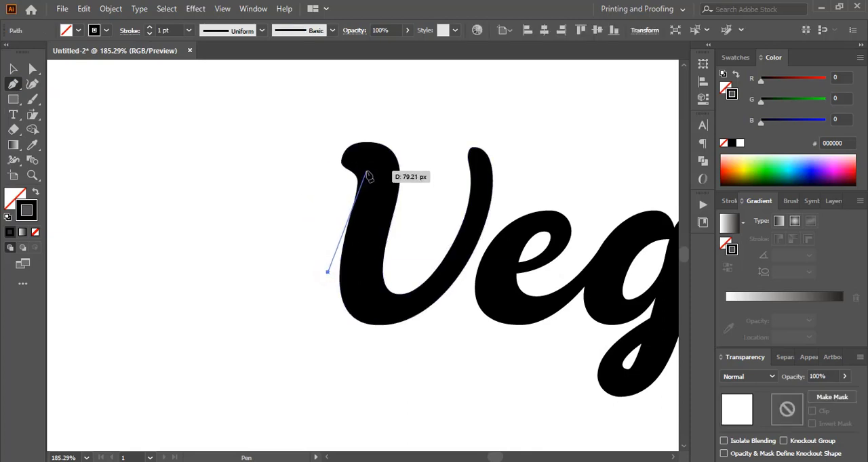
{"action": "left_click_drag", "start_coordinate": [366, 172], "coordinate": [490, 121]}
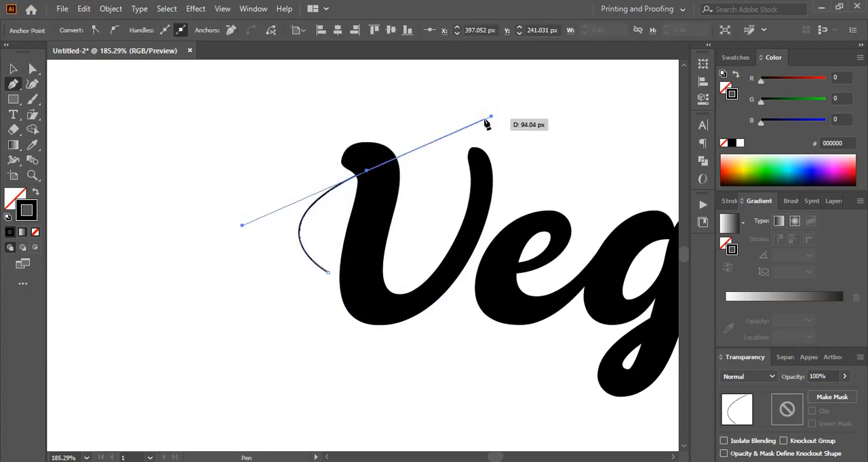
{"action": "left_click", "coordinate": [328, 272]}
{"action": "left_click_drag", "start_coordinate": [254, 216], "coordinate": [278, 145]}
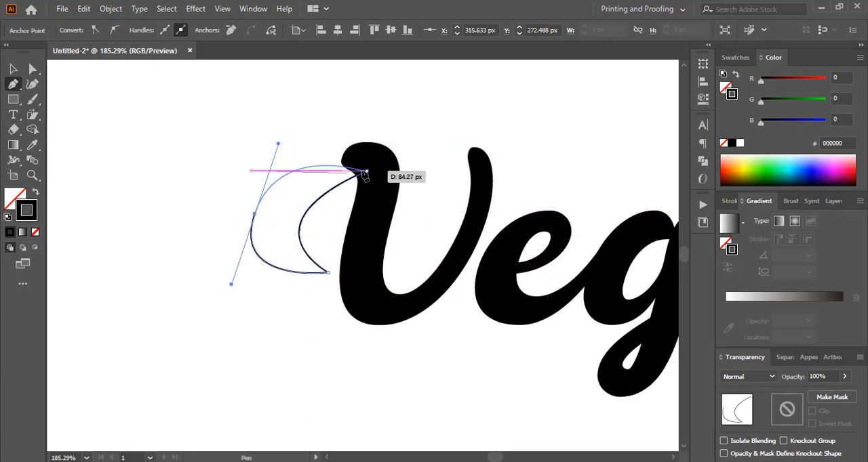
{"action": "left_click", "coordinate": [255, 217]}
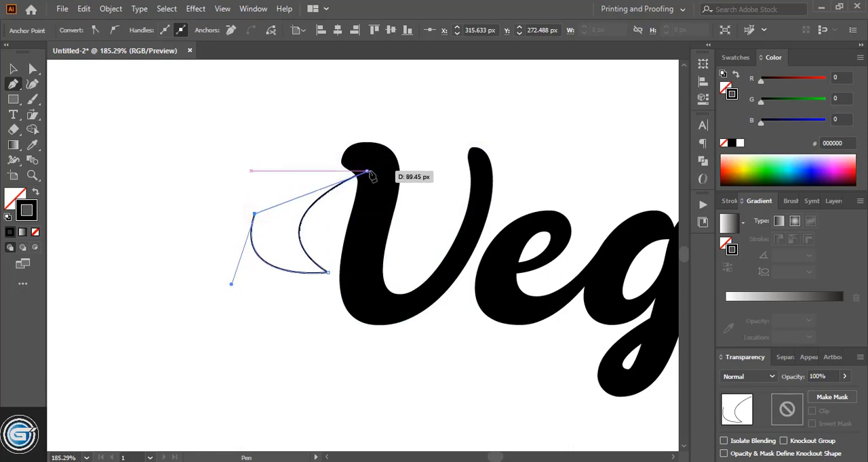
{"action": "left_click_drag", "start_coordinate": [366, 154], "coordinate": [463, 147]}
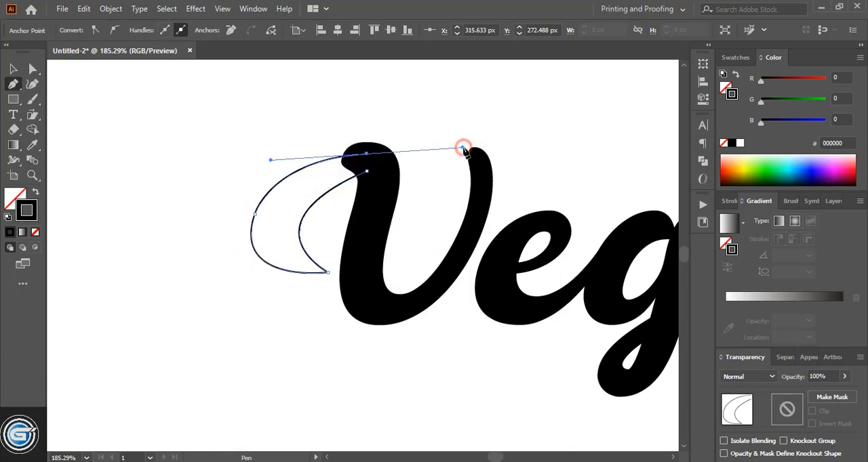
{"action": "left_click", "coordinate": [366, 154]}
{"action": "left_click", "coordinate": [367, 172]}
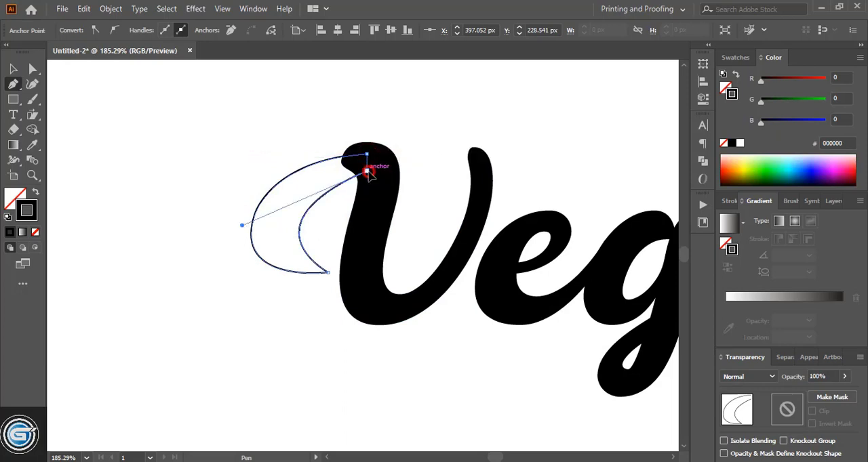
- Give the crescent swash a solid black fill and no stroke
{"action": "left_click", "coordinate": [13, 69]}
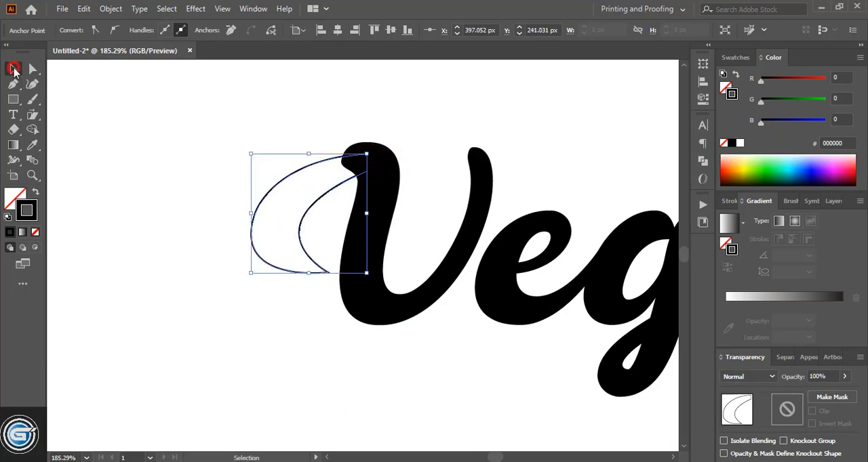
{"action": "left_click", "coordinate": [35, 233]}
{"action": "left_click", "coordinate": [15, 194]}
{"action": "left_click", "coordinate": [9, 232]}
{"action": "left_click", "coordinate": [215, 172]}
- Draw a black ellipse over the top of the V's left stem and reshape it into a wide oval cap
{"action": "scroll", "coordinate": [214, 172], "scroll_direction": "up", "scroll_amount": 1}
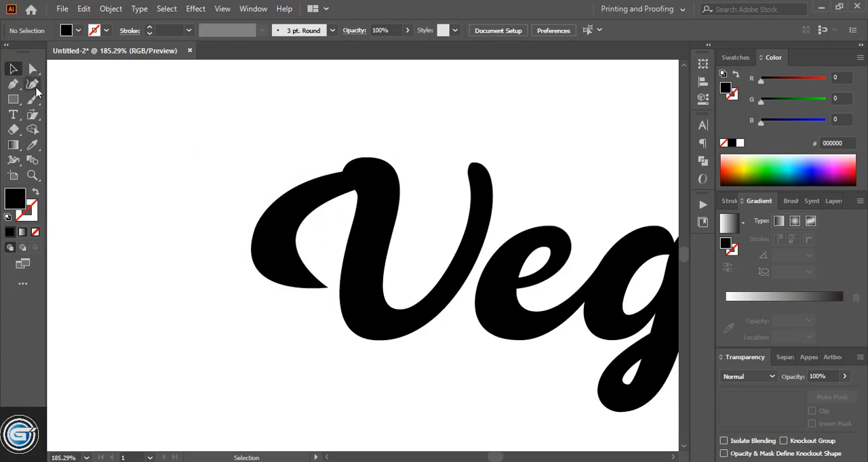
{"action": "left_click", "coordinate": [12, 99]}
{"action": "left_click", "coordinate": [52, 115]}
{"action": "left_click_drag", "start_coordinate": [375, 178], "coordinate": [402, 195]}
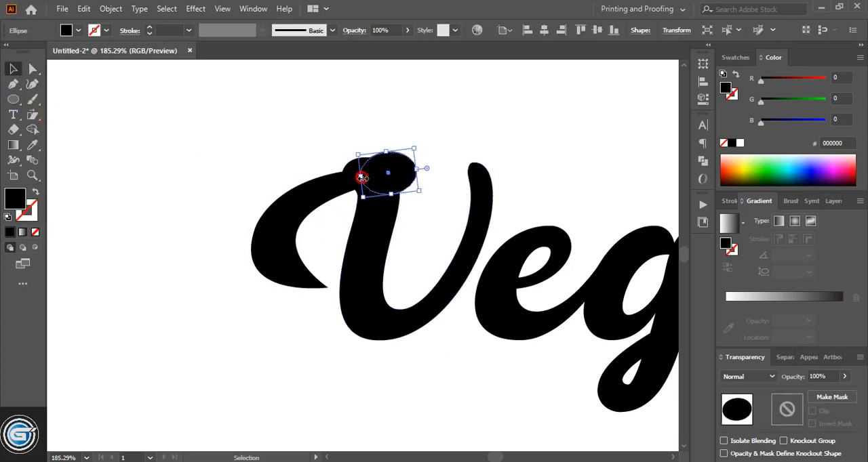
{"action": "left_click_drag", "start_coordinate": [360, 177], "coordinate": [351, 179]}
{"action": "left_click", "coordinate": [448, 144]}
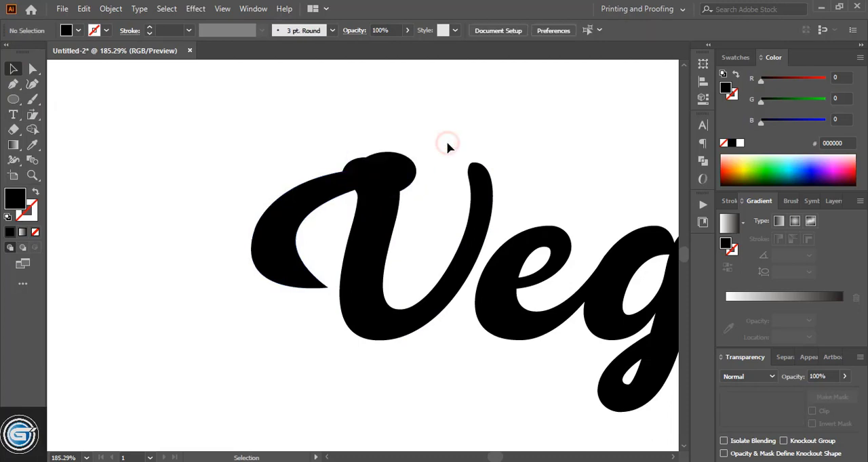
- Merge the crescent swash and the oval cap with the V using Shape Builder
{"action": "left_click_drag", "start_coordinate": [238, 133], "coordinate": [356, 226]}
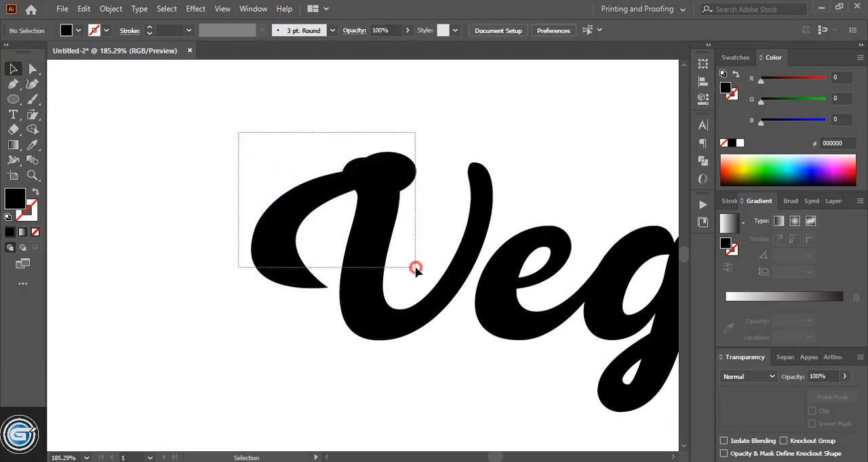
{"action": "left_click_drag", "start_coordinate": [416, 268], "coordinate": [415, 272]}
{"action": "left_click", "coordinate": [32, 129]}
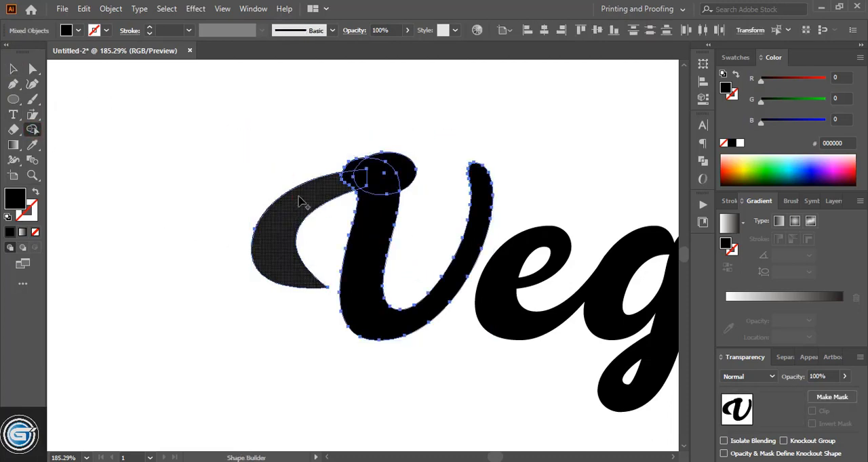
{"action": "mouse_move", "coordinate": [305, 199]}
{"action": "left_mouse_down"}
{"action": "mouse_move", "coordinate": [355, 174]}
{"action": "mouse_move", "coordinate": [387, 179]}
{"action": "mouse_move", "coordinate": [380, 204]}
{"action": "left_mouse_up"}
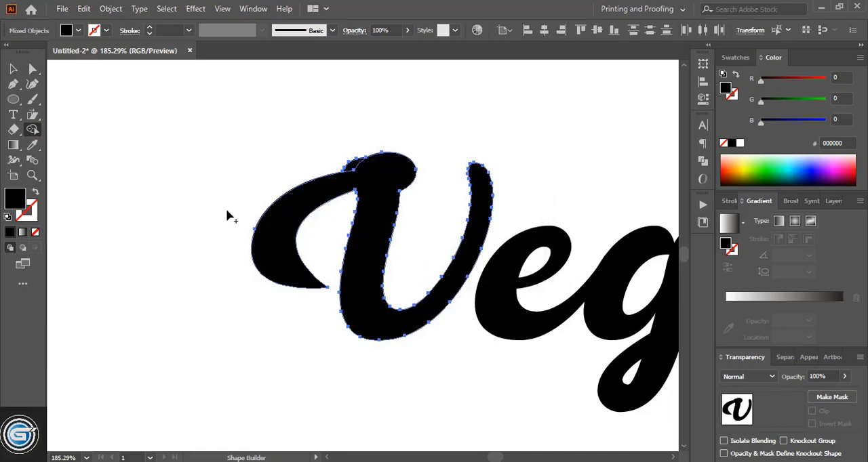
- Delete the leftover sliver beside the oval cap at the top of the V
{"action": "left_click", "coordinate": [13, 69]}
{"action": "left_click", "coordinate": [225, 140]}
{"action": "left_click_drag", "start_coordinate": [353, 167], "coordinate": [328, 118]}
{"action": "key", "text": "Delete"}
- Draw a closed curved swash with the Pen tool from the V's right arm, arching over the letter e
{"action": "key", "text": "p"}
{"action": "scroll", "coordinate": [332, 271], "scroll_direction": "right", "scroll_amount": 5}
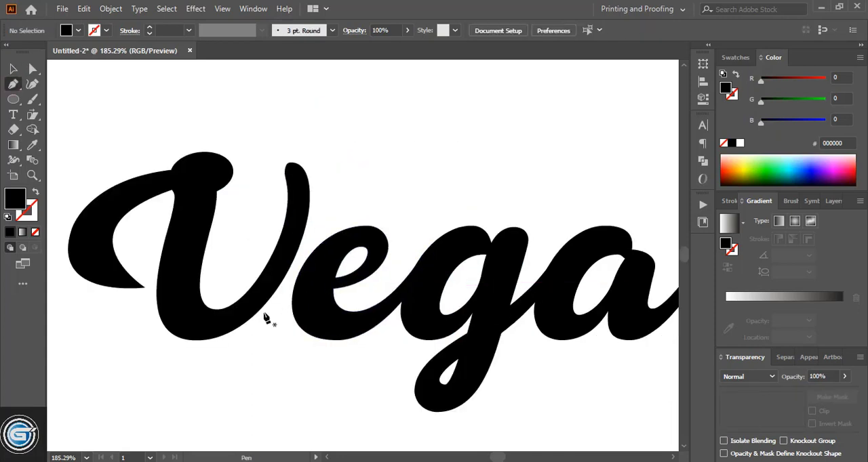
{"action": "left_click", "coordinate": [279, 285]}
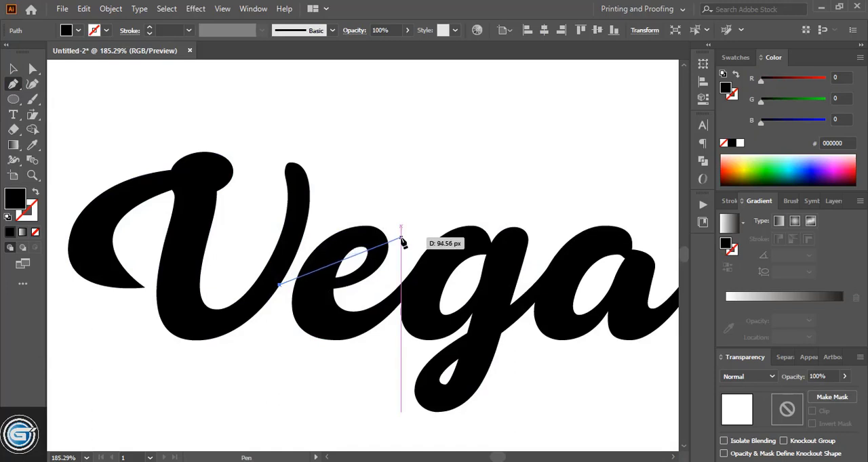
{"action": "left_click_drag", "start_coordinate": [401, 238], "coordinate": [461, 313]}
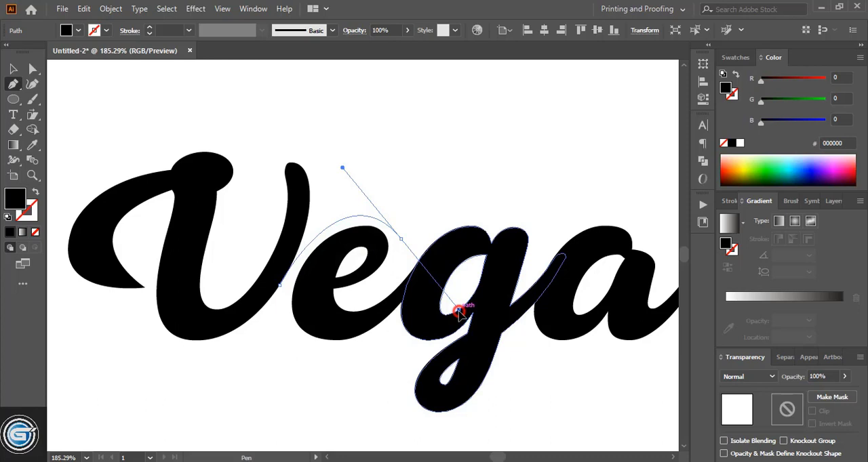
{"action": "left_click_drag", "start_coordinate": [459, 311], "coordinate": [459, 312]}
{"action": "left_click", "coordinate": [400, 239]}
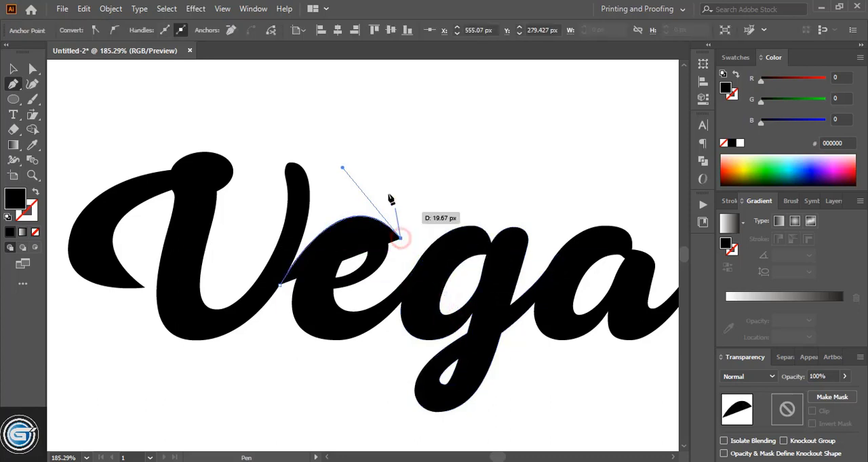
{"action": "left_click_drag", "start_coordinate": [390, 198], "coordinate": [392, 195]}
{"action": "left_click_drag", "start_coordinate": [322, 179], "coordinate": [233, 186]}
{"action": "left_click_drag", "start_coordinate": [322, 180], "coordinate": [268, 228]}
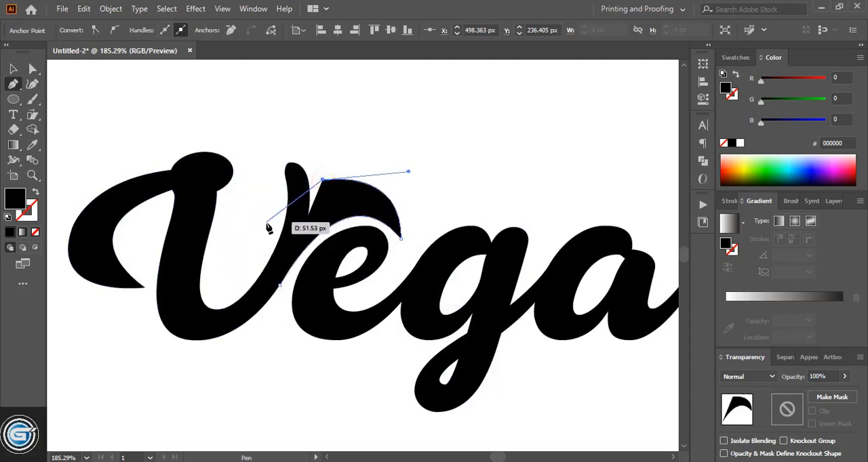
{"action": "left_click_drag", "start_coordinate": [271, 258], "coordinate": [279, 285]}
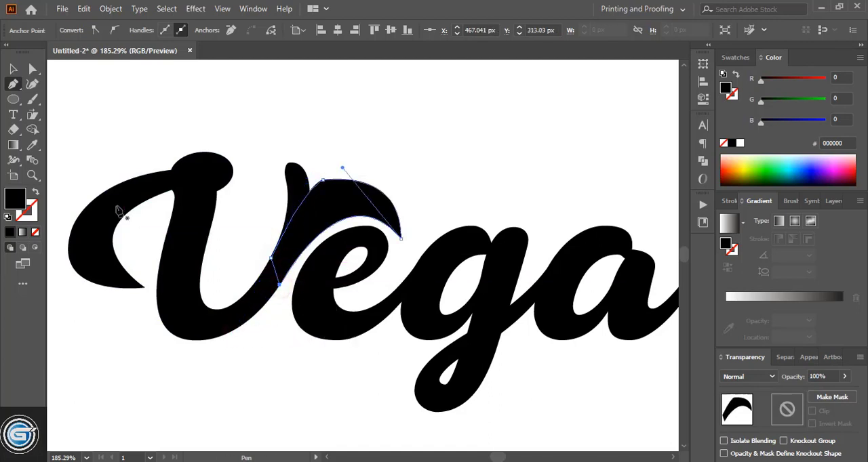
- Merge the arched swash with the V using Shape Builder, leaving out the tip of its original right arm
{"action": "left_click", "coordinate": [11, 72]}
{"action": "left_click", "coordinate": [200, 320], "text": "shift"}
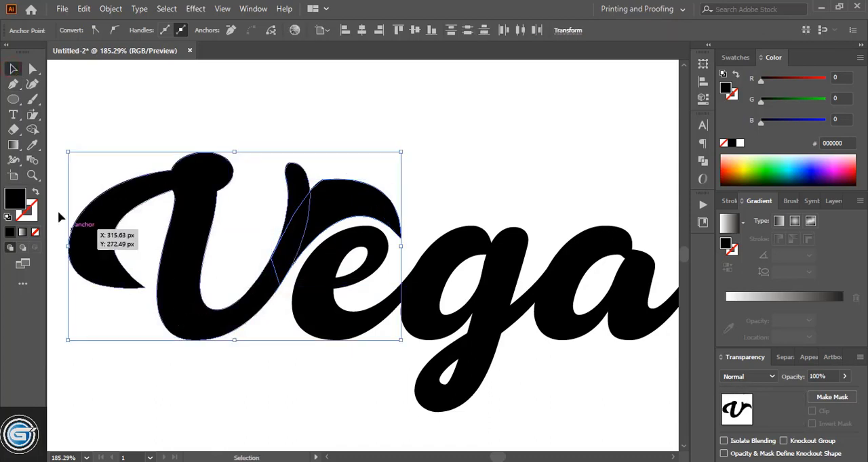
{"action": "key", "text": "shift+m"}
{"action": "left_click_drag", "start_coordinate": [236, 317], "coordinate": [312, 219]}
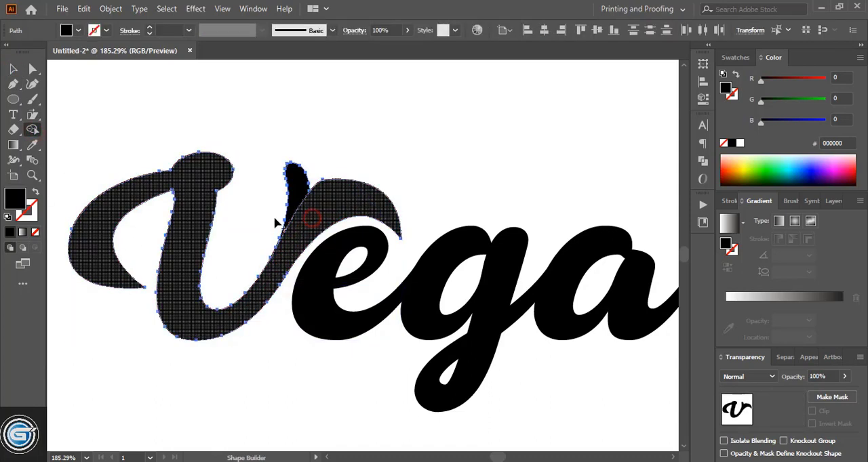
- Move the leftover tip of the V's original right arm away from the letter and delete it
{"action": "left_click", "coordinate": [14, 69]}
{"action": "left_click_drag", "start_coordinate": [297, 184], "coordinate": [347, 122]}
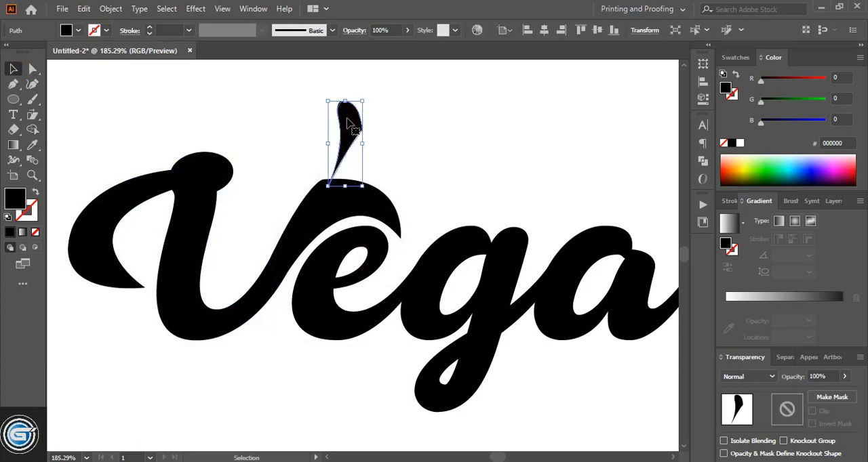
{"action": "key", "text": "Delete"}
- Round the corner at the top of the V's arched swash to a radius of about 24 px
{"action": "left_click", "coordinate": [33, 70]}
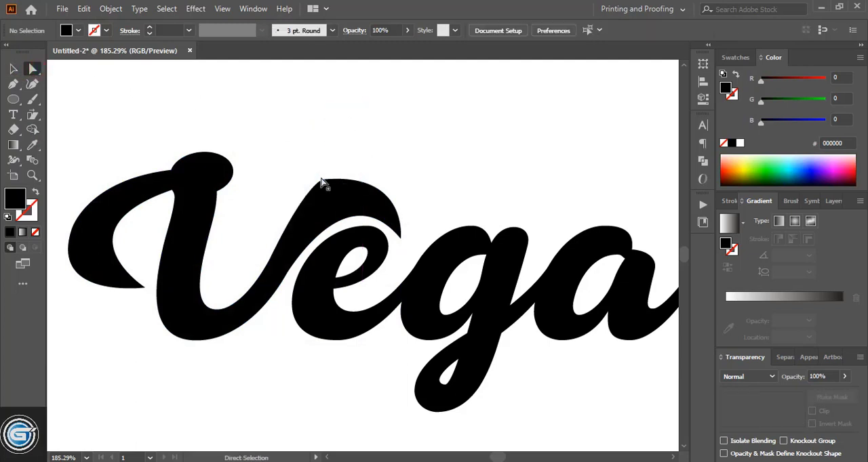
{"action": "left_click", "coordinate": [321, 181]}
{"action": "left_click_drag", "start_coordinate": [328, 197], "coordinate": [353, 262]}
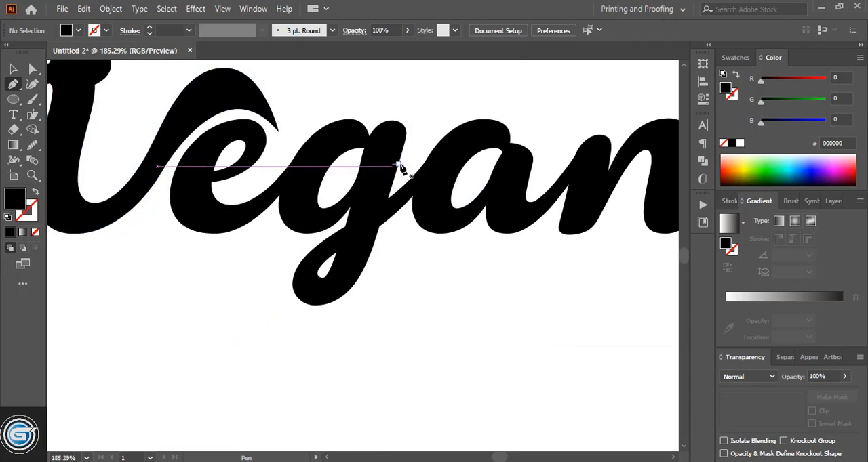
- Draw a straight Pen line down the right edge of the g's stem, across its connecting stroke, and select it with the letter
{"action": "left_click", "coordinate": [400, 161]}
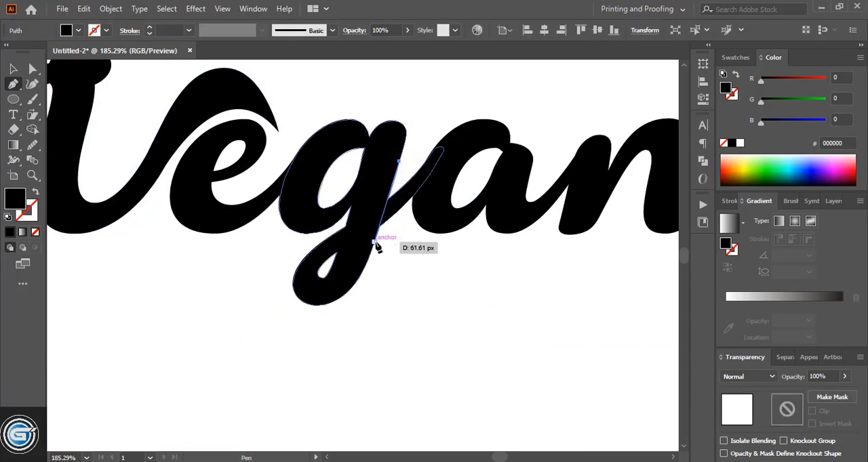
{"action": "left_click", "coordinate": [378, 234]}
{"action": "left_click", "coordinate": [13, 70]}
{"action": "left_click", "coordinate": [347, 263], "text": "shift"}
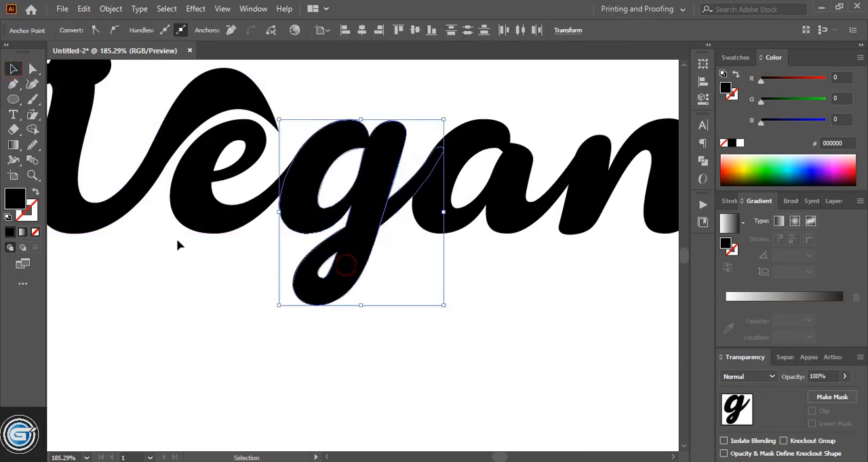
- Separate the g's connecting stroke toward the a with Shape Builder and delete it
{"action": "left_click", "coordinate": [32, 130]}
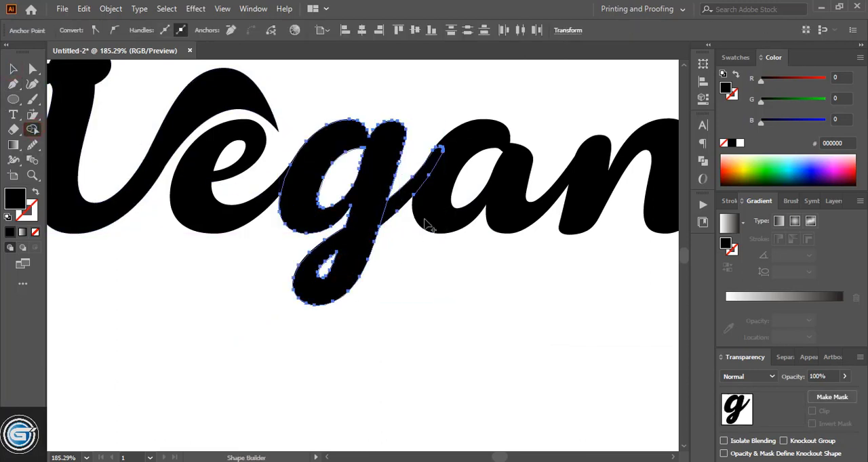
{"action": "left_click", "coordinate": [407, 200], "text": "alt"}
{"action": "key", "text": "v"}
{"action": "left_click", "coordinate": [449, 315]}
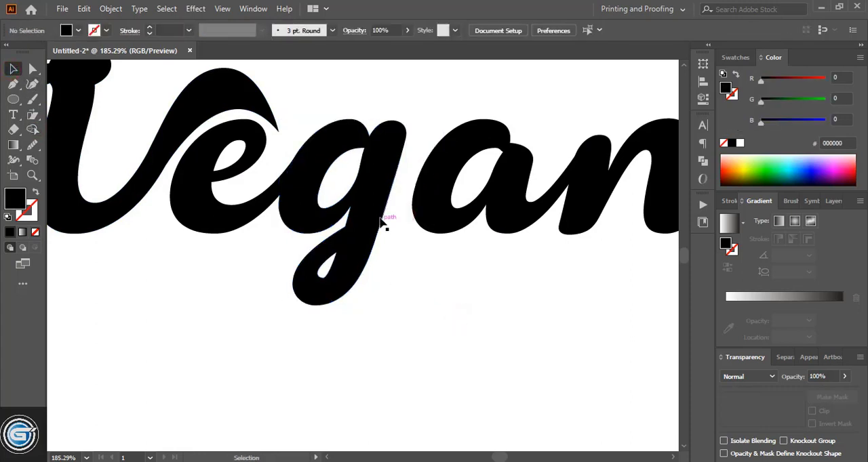
{"action": "left_click", "coordinate": [418, 260]}
{"action": "key", "text": "Delete"}
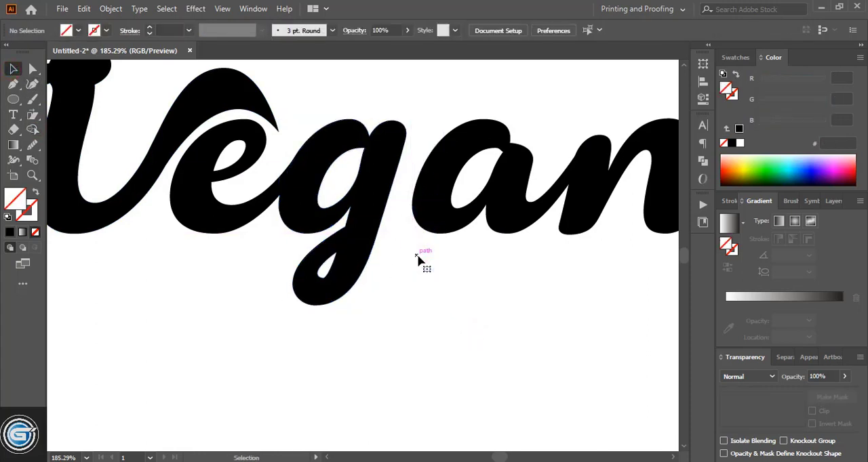
- Erase the g's looped descender below the baseline with the Eraser tool, keeping the bowl and the upper stem
{"action": "left_click", "coordinate": [298, 259]}
{"action": "key", "text": "shift+e"}
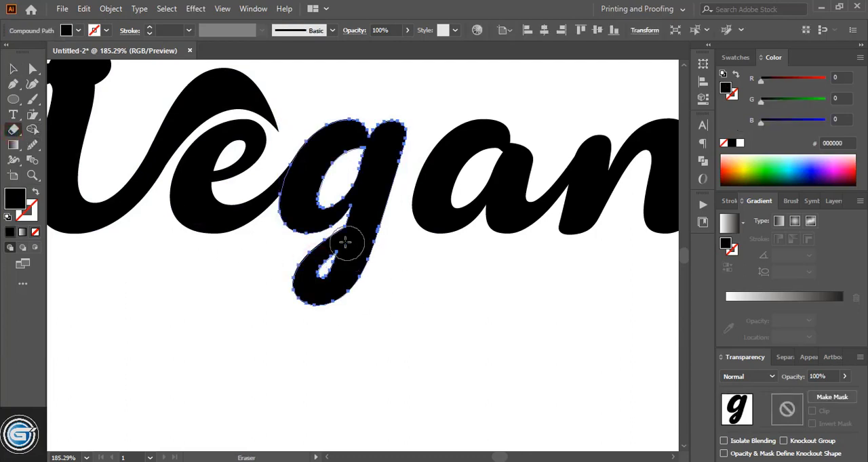
{"action": "mouse_move", "coordinate": [341, 244]}
{"action": "left_mouse_down"}
{"action": "mouse_move", "coordinate": [321, 257]}
{"action": "mouse_move", "coordinate": [308, 298]}
{"action": "mouse_move", "coordinate": [368, 258]}
{"action": "mouse_move", "coordinate": [351, 250]}
{"action": "left_mouse_up"}
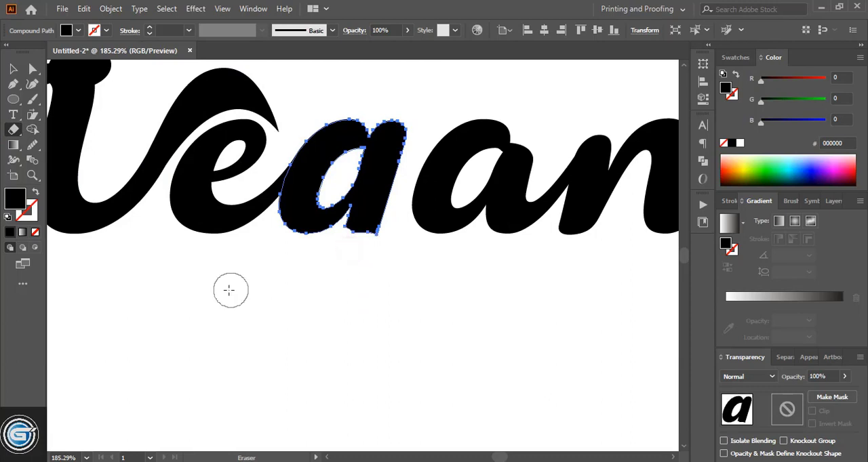
{"action": "left_click", "coordinate": [14, 69]}
{"action": "left_click", "coordinate": [356, 371]}
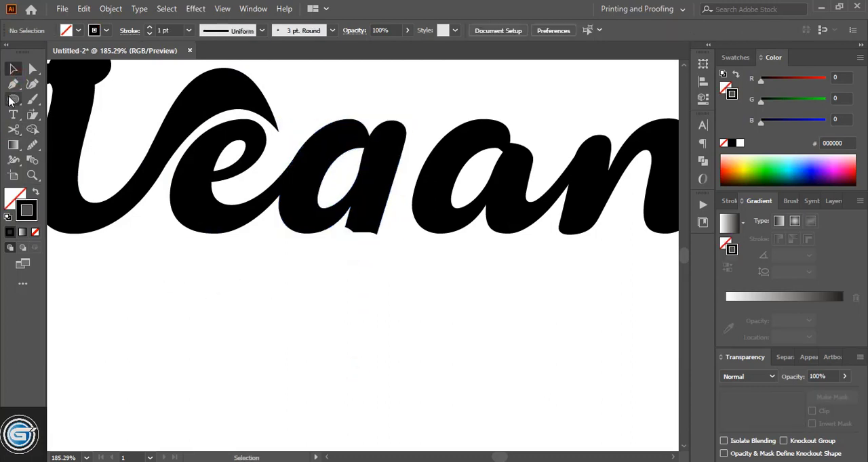
- Draw a small wide ellipse below the g and convert its right anchor point to a corner
{"action": "left_click_drag", "start_coordinate": [307, 271], "coordinate": [366, 299]}
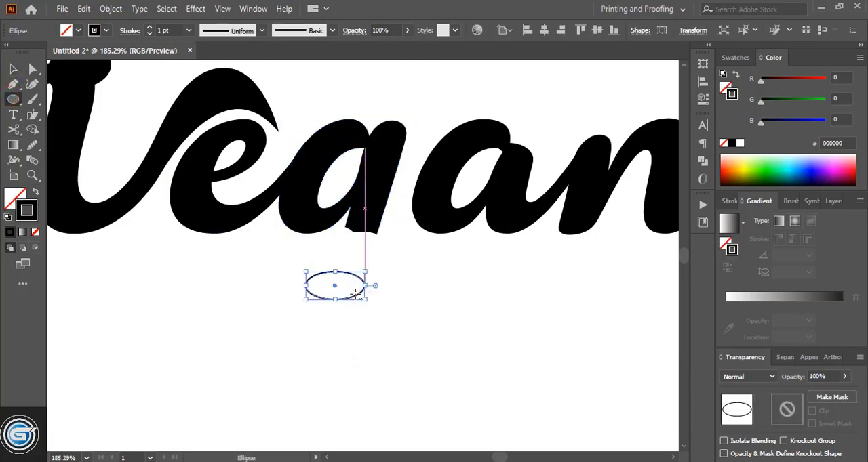
{"action": "left_click", "coordinate": [33, 69]}
{"action": "left_click", "coordinate": [366, 286]}
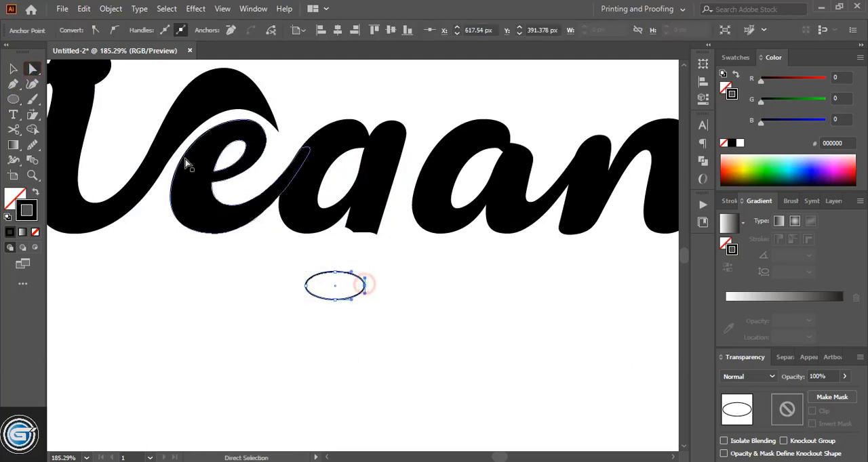
{"action": "left_click", "coordinate": [95, 30]}
- Shift the ellipse's upper and lower anchor points slightly toward its rounded end to form a teardrop
{"action": "left_click", "coordinate": [333, 273]}
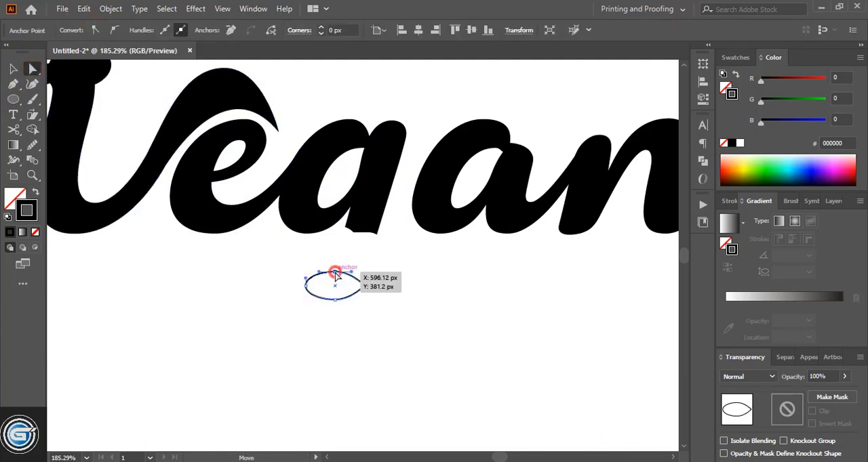
{"action": "left_click", "coordinate": [335, 300]}
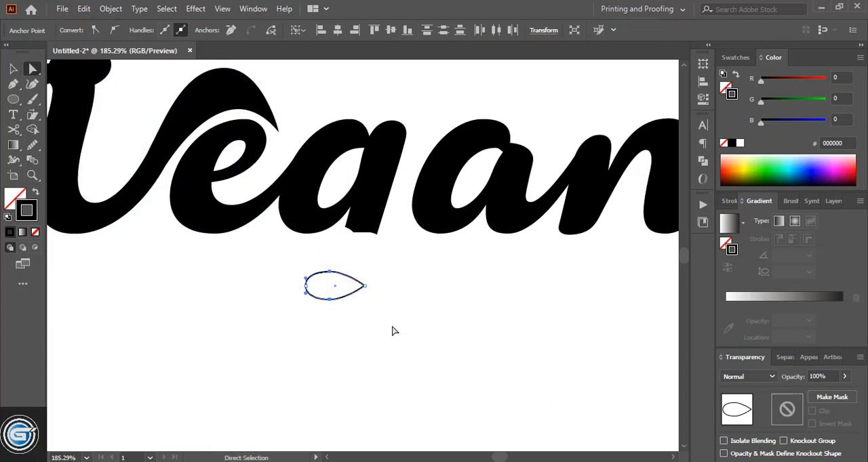
{"action": "left_click", "coordinate": [13, 69]}
{"action": "left_click", "coordinate": [415, 297]}
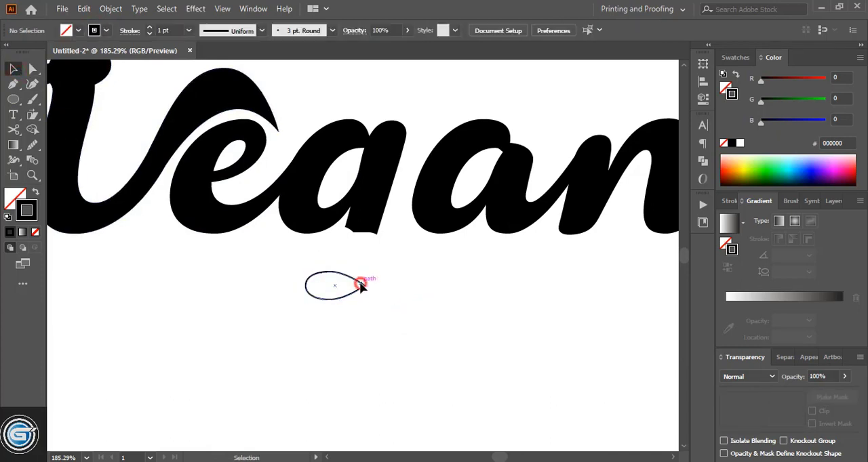
- Rotate the teardrop so its point faces up and right, and place it just below and left of the g's cut stem
{"action": "left_click_drag", "start_coordinate": [361, 286], "coordinate": [340, 228]}
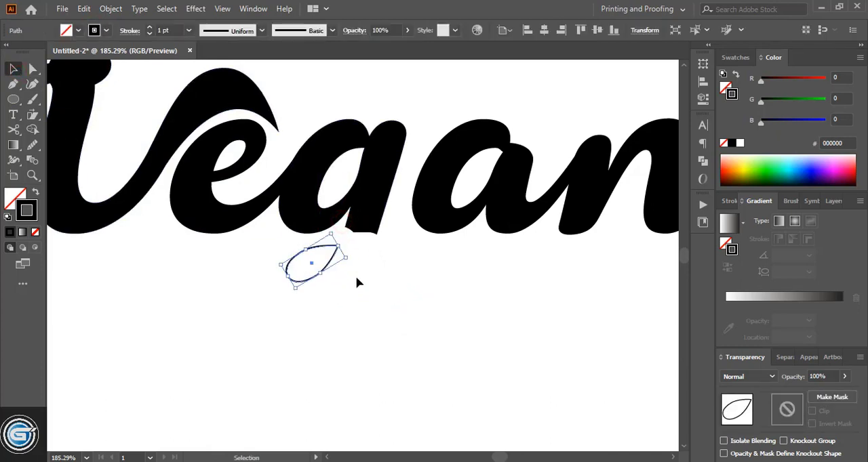
{"action": "mouse_move", "coordinate": [333, 268]}
{"action": "left_mouse_down"}
{"action": "mouse_move", "coordinate": [360, 288]}
{"action": "mouse_move", "coordinate": [320, 275]}
{"action": "left_mouse_up"}
{"action": "left_click", "coordinate": [346, 312]}
{"action": "left_click", "coordinate": [383, 285]}
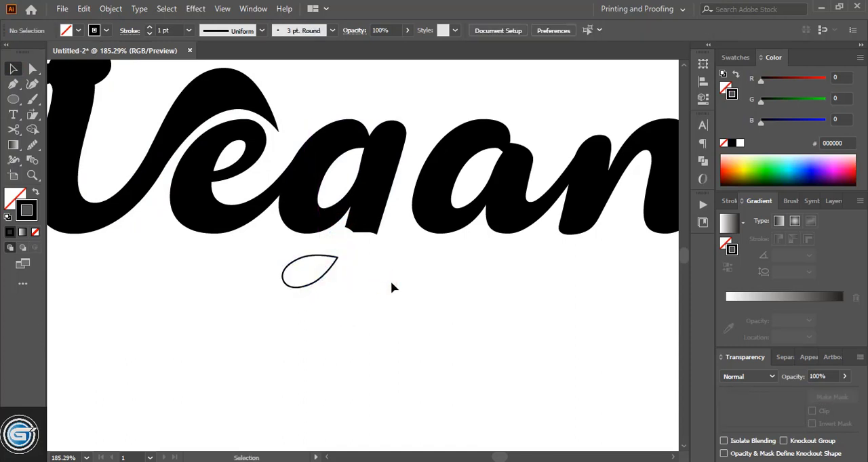
- Start the g's new tail with the Pen tool: arch over the teardrop, curl down to a pointed tip, and curve back to the teardrop's point
{"action": "key", "text": "p"}
{"action": "left_click", "coordinate": [268, 259]}
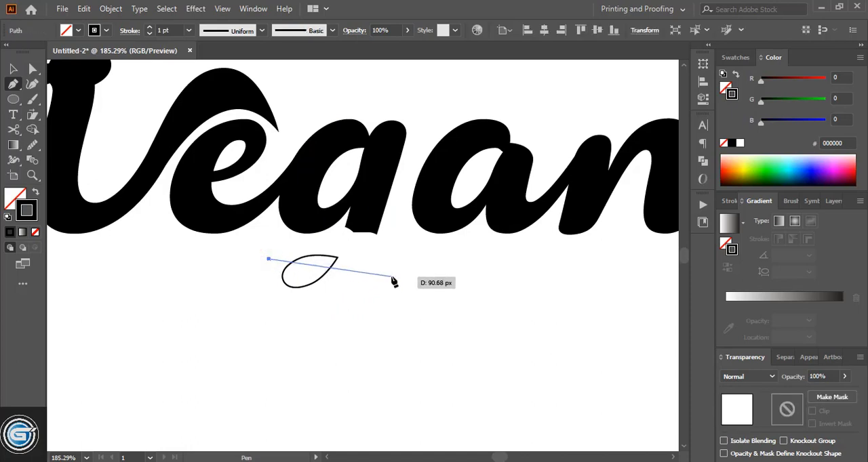
{"action": "left_click_drag", "start_coordinate": [391, 277], "coordinate": [441, 343]}
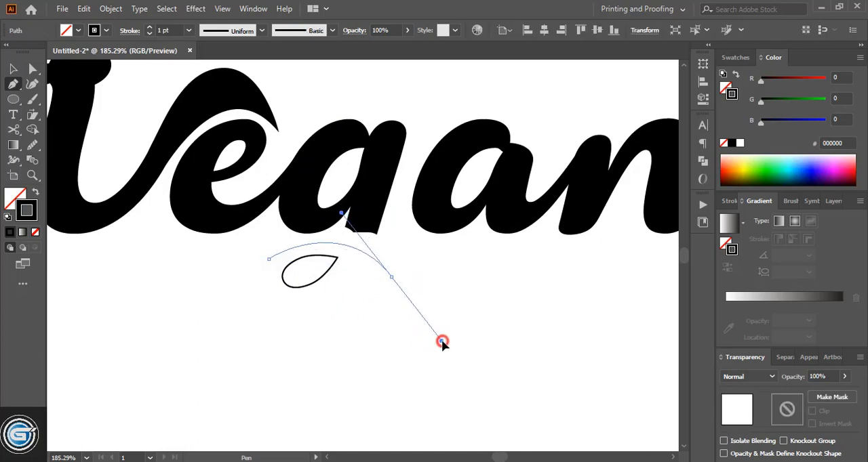
{"action": "left_click_drag", "start_coordinate": [391, 277], "coordinate": [277, 316]}
{"action": "left_click_drag", "start_coordinate": [343, 321], "coordinate": [292, 249]}
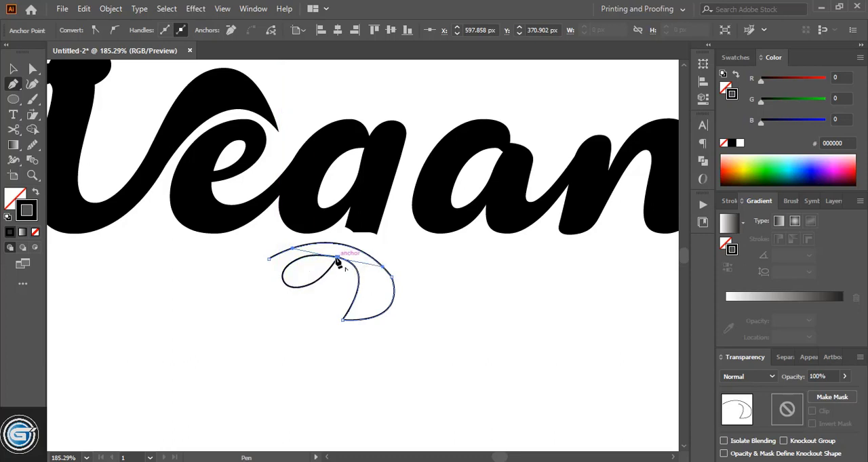
- Continue the tail path around the teardrop and up into the g's stem, add the outer loop, and close the shape inside the stem
{"action": "left_click", "coordinate": [296, 294]}
{"action": "left_click_drag", "start_coordinate": [295, 296], "coordinate": [304, 323]}
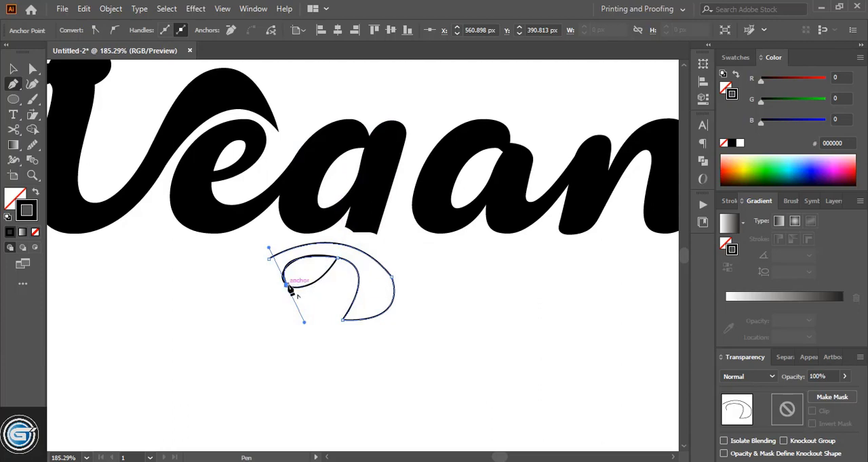
{"action": "left_click", "coordinate": [286, 285]}
{"action": "left_click_drag", "start_coordinate": [353, 204], "coordinate": [373, 101]}
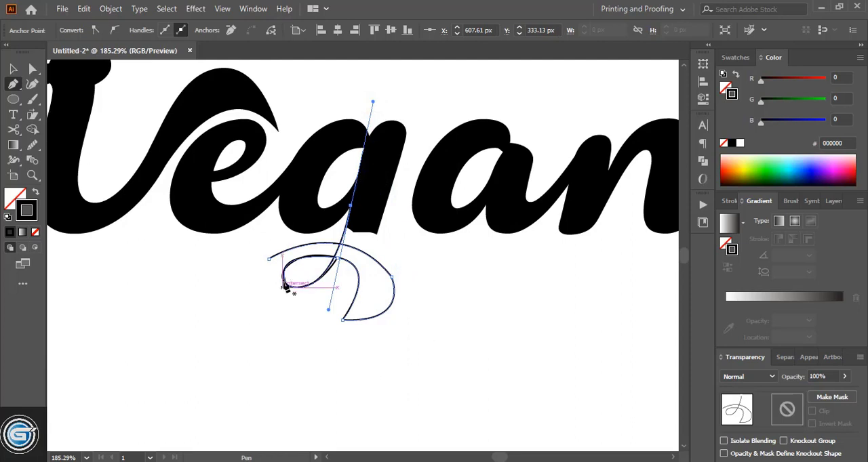
{"action": "left_click_drag", "start_coordinate": [269, 259], "coordinate": [410, 110]}
{"action": "left_click", "coordinate": [390, 195]}
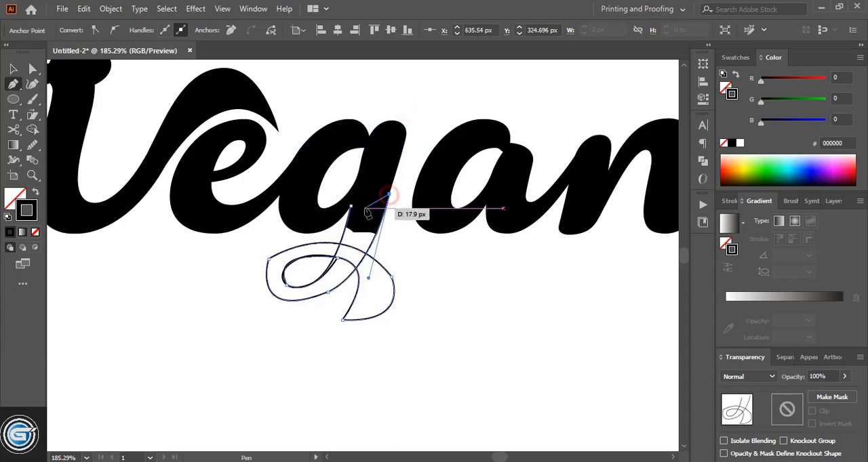
{"action": "left_click", "coordinate": [350, 206]}
- Move the teardrop guide out of the new tail to the empty area at its lower left
{"action": "left_click", "coordinate": [14, 70]}
{"action": "left_click", "coordinate": [189, 298]}
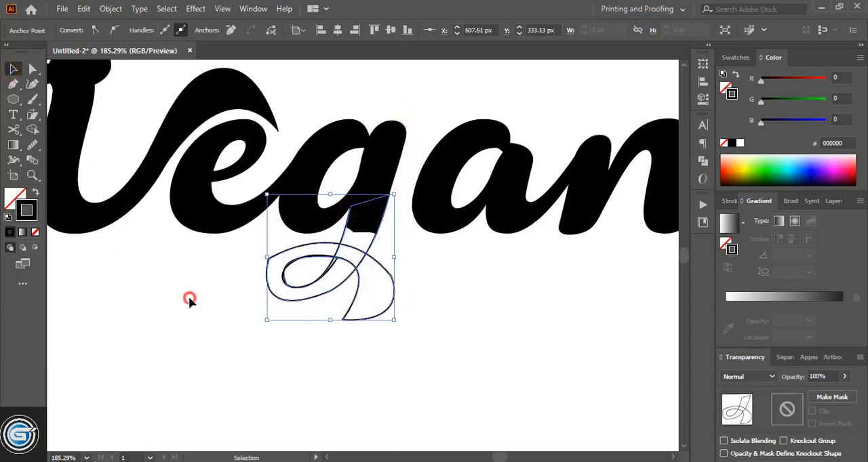
{"action": "left_click_drag", "start_coordinate": [283, 280], "coordinate": [182, 334]}
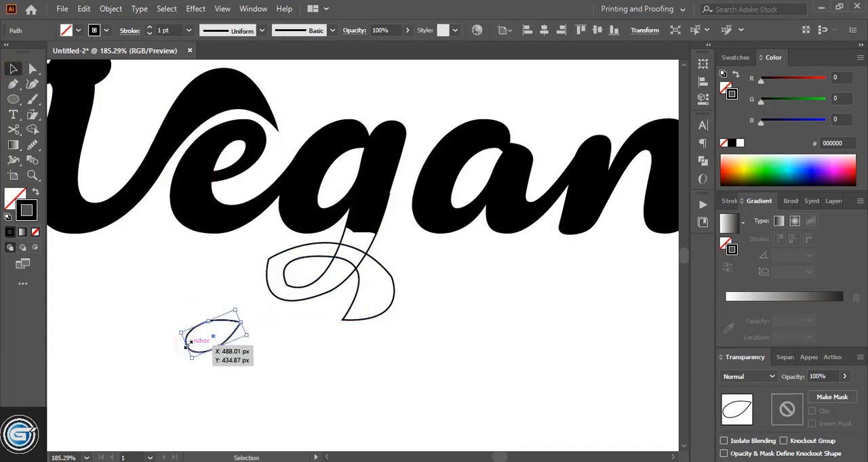
{"action": "left_click", "coordinate": [282, 355]}
- Round the inner and outer corners of the g's tail loop and smooth the curve leading into its right bend
{"action": "key", "text": "ctrl+equal"}
{"action": "key", "text": "ctrl+equal"}
{"action": "key", "text": "ctrl+equal"}
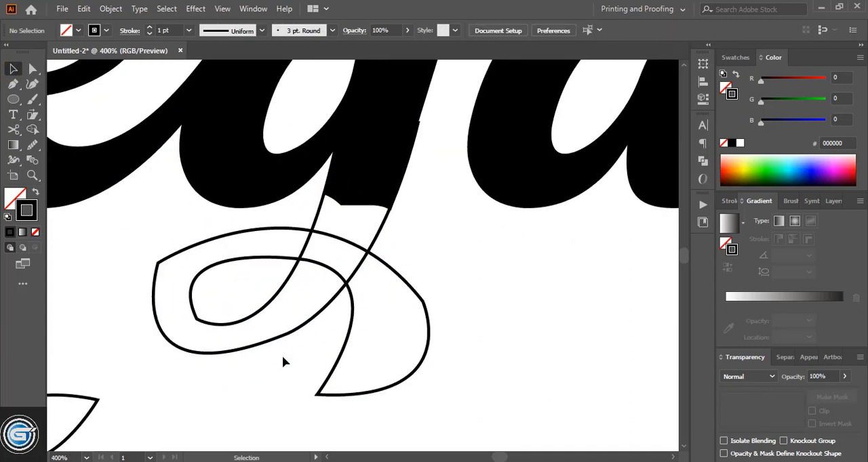
{"action": "left_click", "coordinate": [282, 298]}
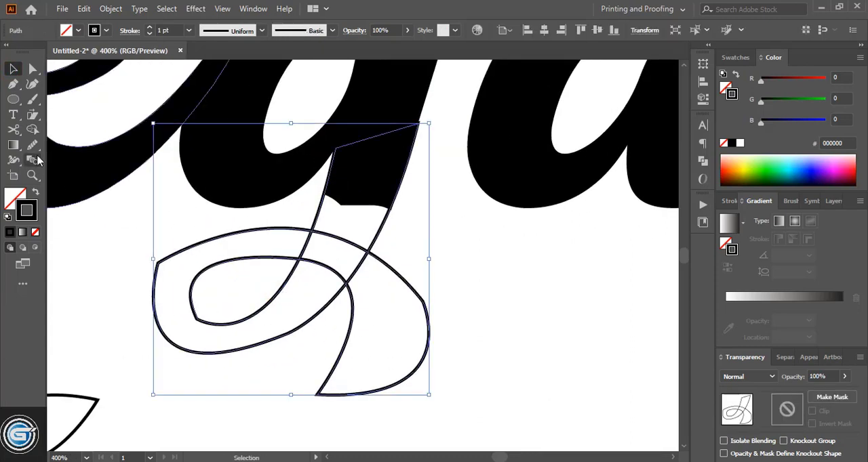
{"action": "left_click", "coordinate": [31, 69]}
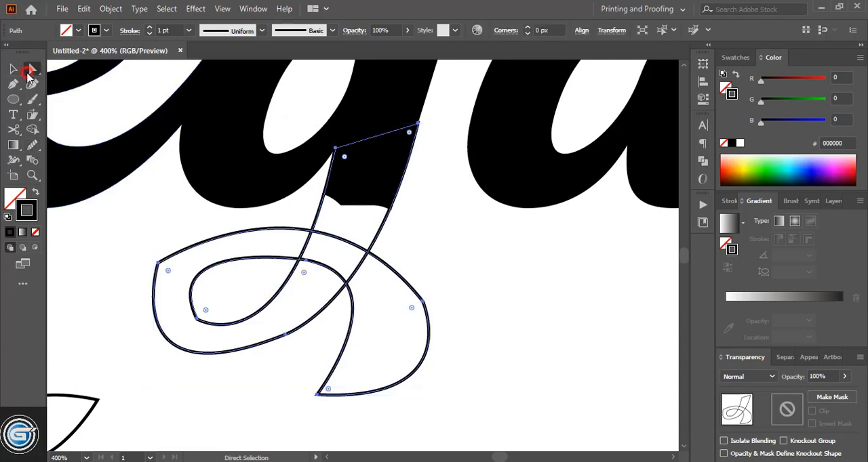
{"action": "left_click", "coordinate": [158, 264]}
{"action": "left_click_drag", "start_coordinate": [170, 273], "coordinate": [221, 286]}
{"action": "left_click", "coordinate": [197, 318]}
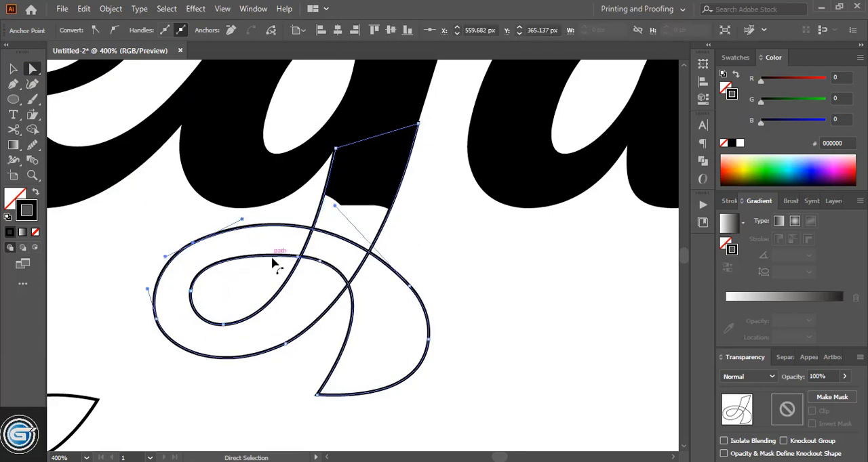
{"action": "left_click_drag", "start_coordinate": [335, 207], "coordinate": [351, 220]}
- Fill the g's tail shape with solid black and no stroke
{"action": "left_click", "coordinate": [13, 68]}
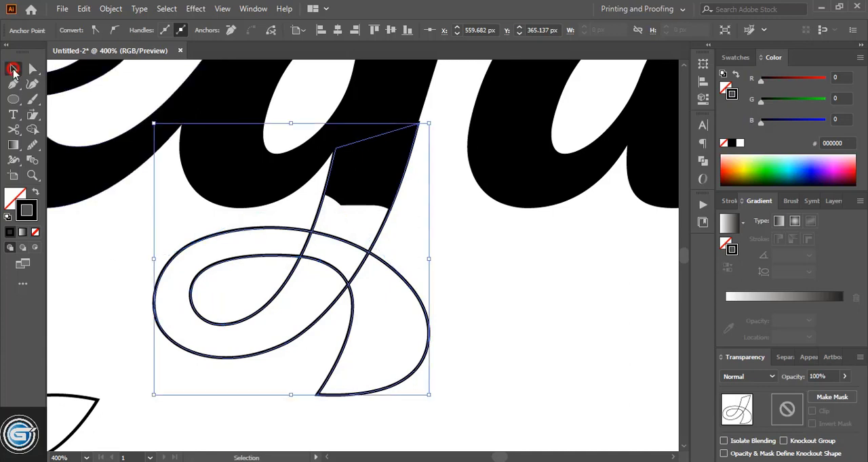
{"action": "left_click", "coordinate": [8, 200]}
{"action": "left_click", "coordinate": [9, 232]}
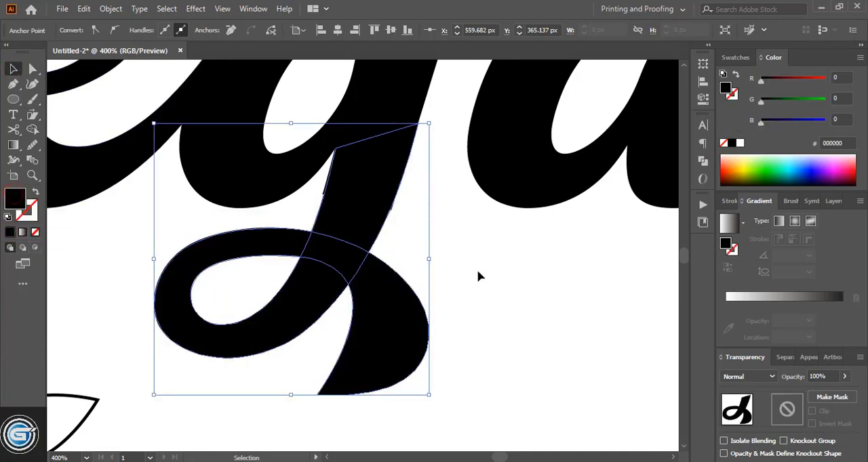
{"action": "left_click", "coordinate": [501, 271]}
- Raise the lowest anchor point of the tail's inner loop slightly to thicken the stroke beneath it
{"action": "scroll", "coordinate": [501, 272], "scroll_direction": "down", "scroll_amount": 1}
{"action": "left_click", "coordinate": [299, 296]}
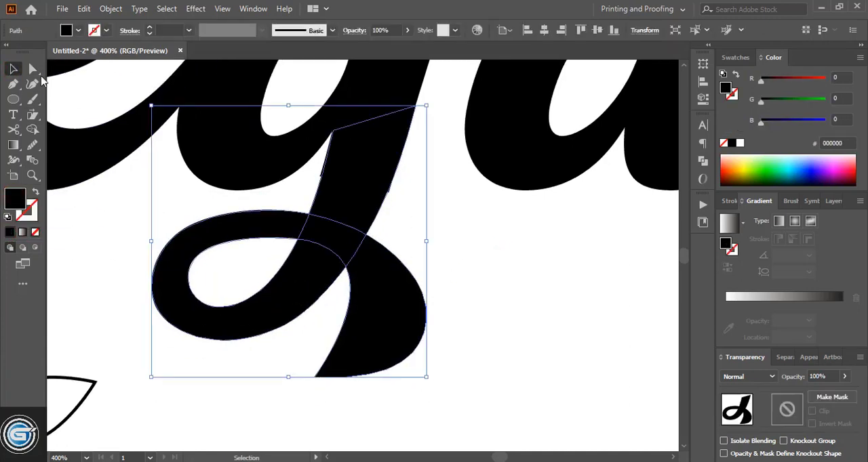
{"action": "key", "text": "a"}
{"action": "left_click", "coordinate": [221, 308]}
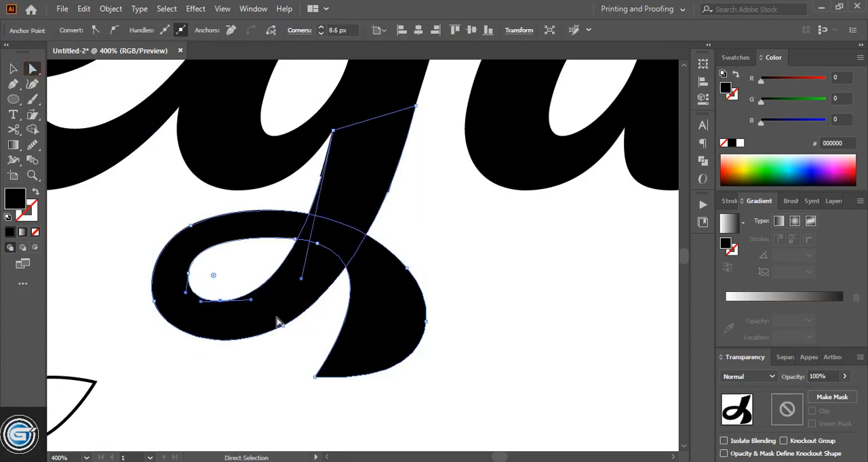
{"action": "left_click", "coordinate": [13, 69]}
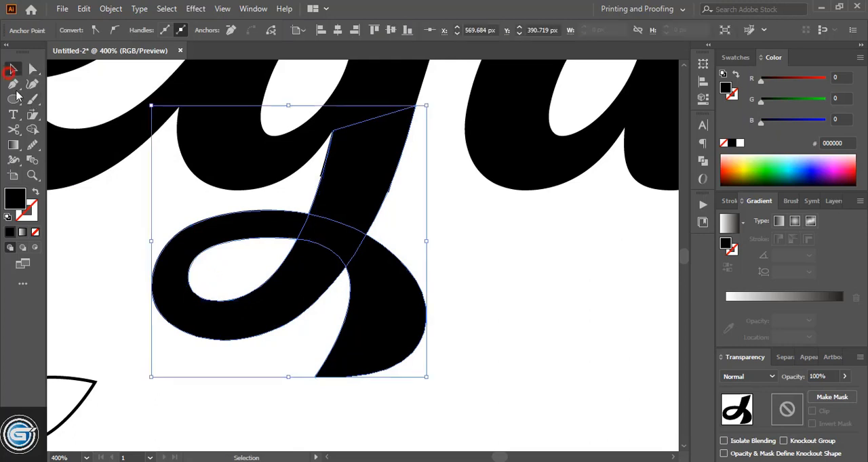
{"action": "left_click", "coordinate": [151, 353]}
- Merge the g's body and all overlapping parts of its new tail into one shape with Shape Builder
{"action": "left_click_drag", "start_coordinate": [467, 293], "coordinate": [276, 171]}
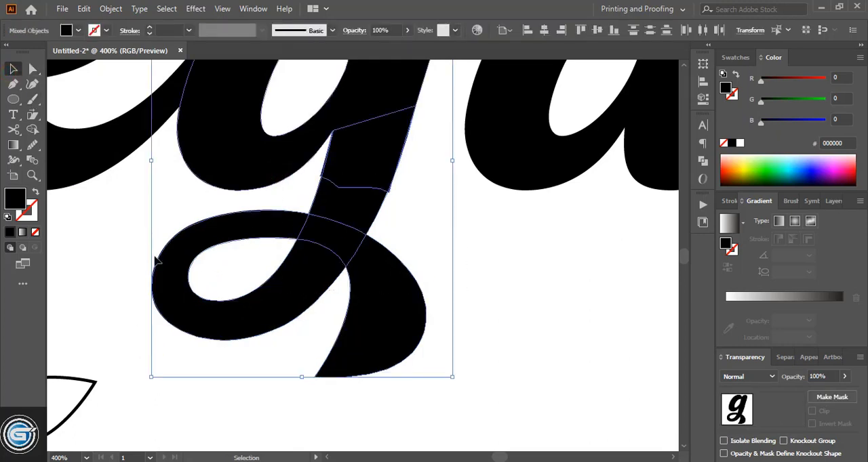
{"action": "left_click", "coordinate": [32, 129]}
{"action": "scroll", "coordinate": [305, 308], "scroll_direction": "up", "scroll_amount": 1}
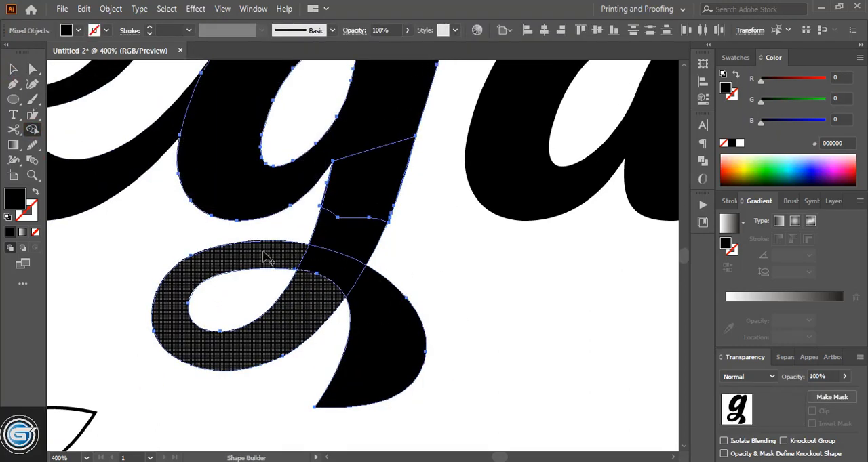
{"action": "mouse_move", "coordinate": [268, 258]}
{"action": "left_mouse_down"}
{"action": "mouse_move", "coordinate": [325, 265]}
{"action": "mouse_move", "coordinate": [373, 303]}
{"action": "mouse_move", "coordinate": [354, 283]}
{"action": "mouse_move", "coordinate": [328, 279]}
{"action": "mouse_move", "coordinate": [383, 136]}
{"action": "mouse_move", "coordinate": [380, 156]}
{"action": "left_mouse_up"}
{"action": "key", "text": "v"}
{"action": "left_click", "coordinate": [409, 257]}
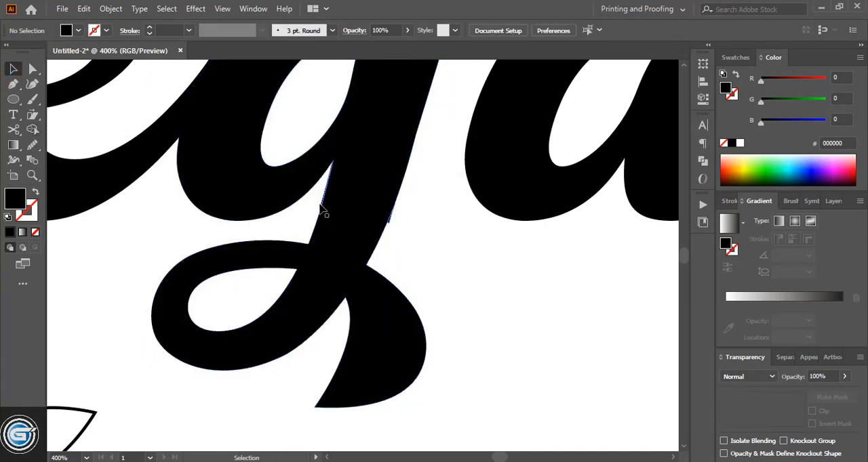
- Pull the leftover fragment beside the g's lower stem away from the letter and delete it
{"action": "left_click_drag", "start_coordinate": [320, 206], "coordinate": [284, 228]}
{"action": "key", "text": "Delete"}
- Draw a closed four-sided black block over the top of the g's stem, giving it a flat, angular end
{"action": "key", "text": "ctrl+minus"}
{"action": "key", "text": "p"}
{"action": "left_click_drag", "start_coordinate": [166, 297], "coordinate": [184, 243]}
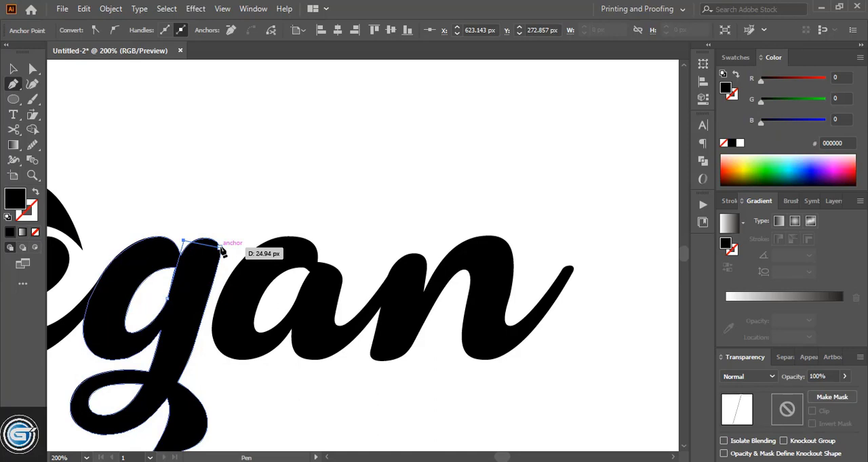
{"action": "left_click", "coordinate": [220, 248]}
{"action": "left_click", "coordinate": [201, 316]}
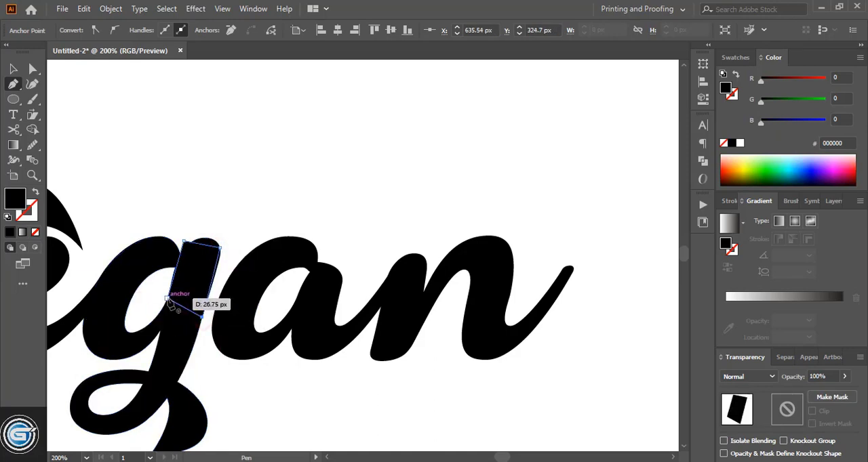
{"action": "left_click", "coordinate": [168, 298]}
- Merge the angular block into the g with Shape Builder and delete the leftover rounded end of the stem
{"action": "key", "text": "v"}
{"action": "left_click", "coordinate": [78, 254]}
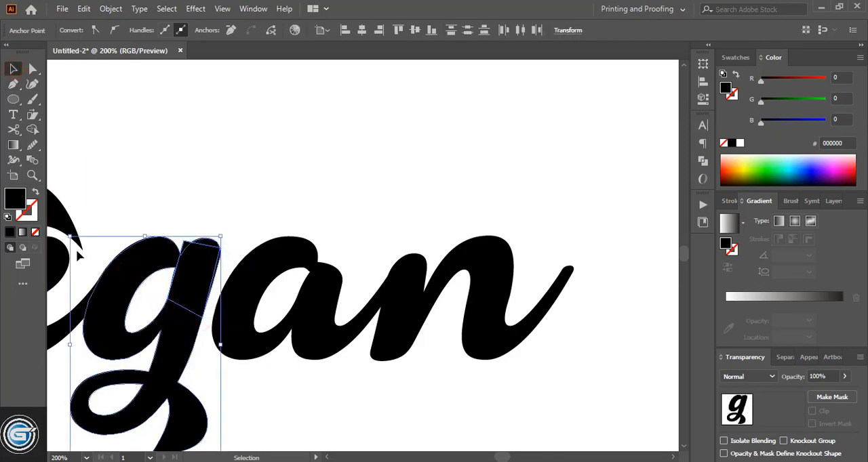
{"action": "left_click", "coordinate": [33, 130]}
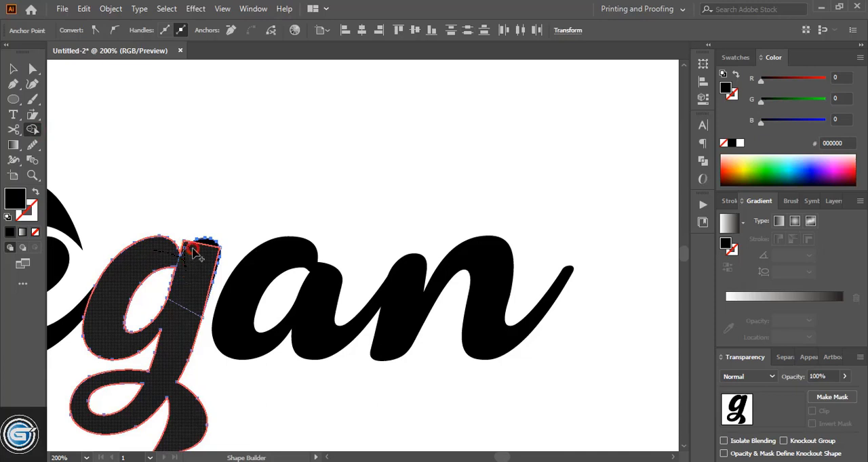
{"action": "left_click", "coordinate": [192, 319]}
{"action": "key", "text": "v"}
{"action": "left_click", "coordinate": [242, 174]}
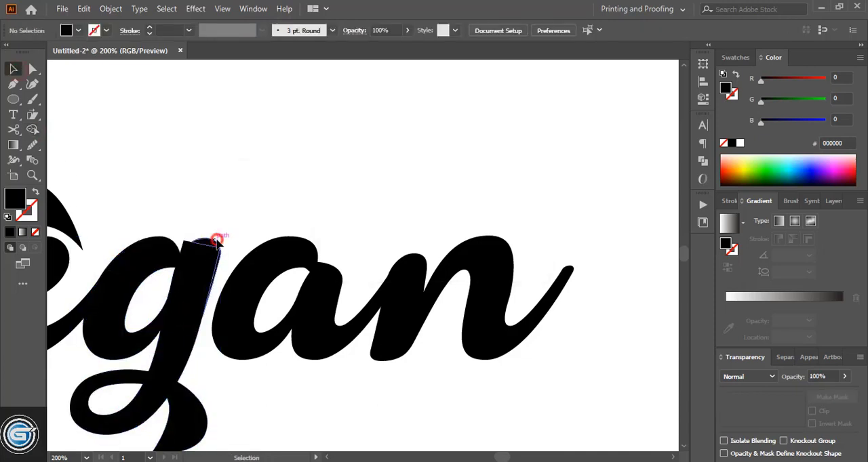
{"action": "left_click_drag", "start_coordinate": [213, 242], "coordinate": [303, 178]}
{"action": "key", "text": "Delete"}
- Draw a closed four-sided black block over the a's right stem, extending it upward with a slanted flat top
{"action": "scroll", "coordinate": [303, 204], "scroll_direction": "down", "scroll_amount": 1}
{"action": "key", "text": "p"}
{"action": "left_click", "coordinate": [297, 283]}
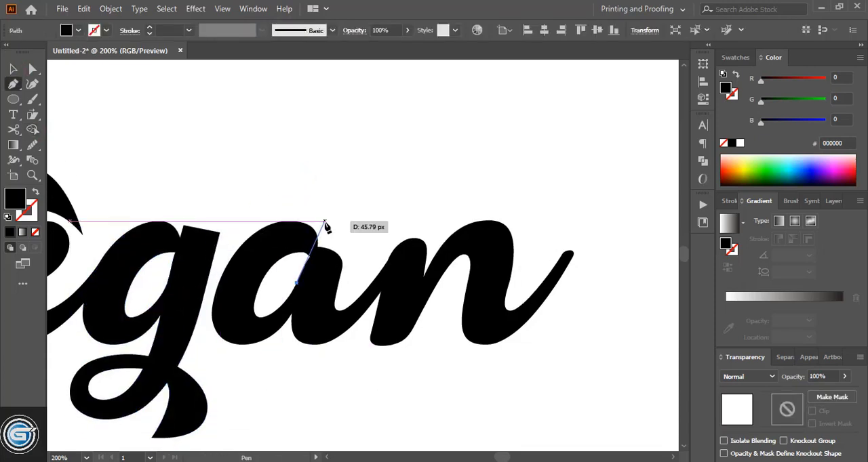
{"action": "left_click", "coordinate": [324, 222]}
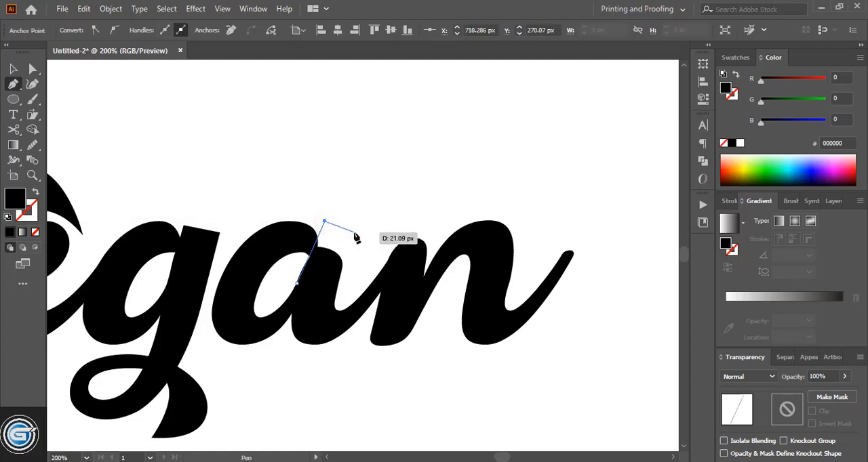
{"action": "left_click", "coordinate": [354, 232]}
{"action": "left_click", "coordinate": [337, 284]}
{"action": "left_click", "coordinate": [296, 282]}
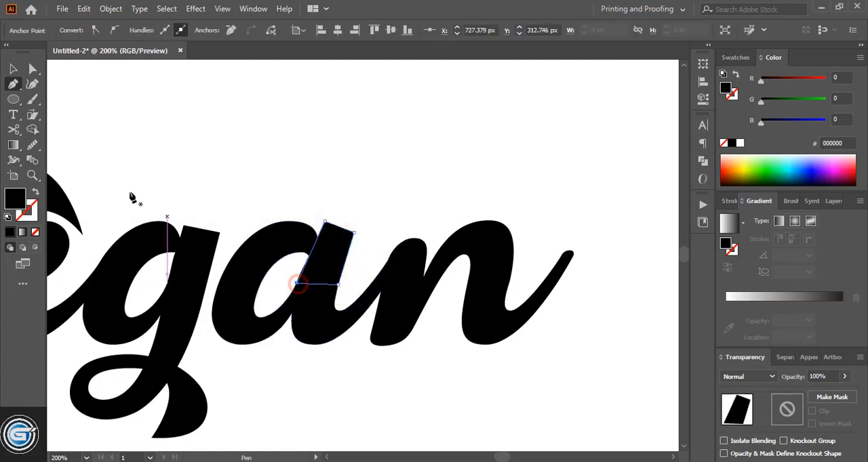
- Unite the slanted block with the letter a using Pathfinder
{"action": "left_click", "coordinate": [14, 69]}
{"action": "left_click", "coordinate": [290, 252], "text": "shift"}
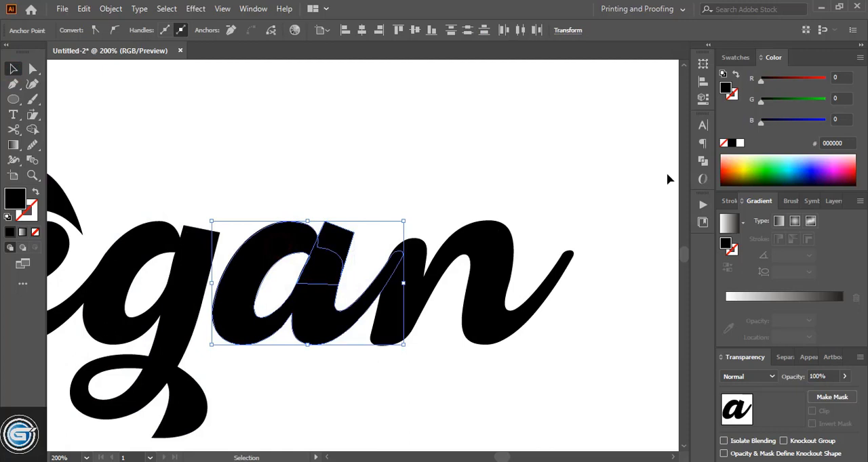
{"action": "left_click", "coordinate": [703, 161]}
{"action": "left_click", "coordinate": [555, 155]}
- Draw a closed four-sided black block over the rounded top of the n's first stem
{"action": "key", "text": "p"}
{"action": "left_click", "coordinate": [393, 233]}
{"action": "left_click", "coordinate": [436, 235]}
{"action": "left_click", "coordinate": [428, 275]}
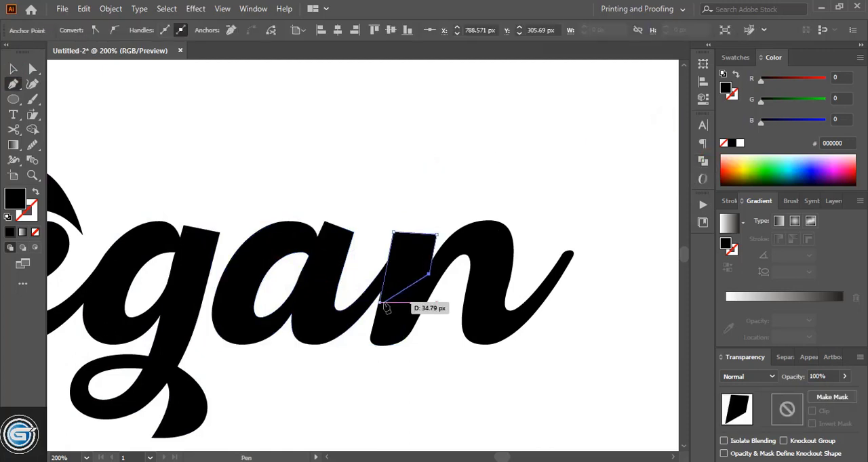
{"action": "left_click", "coordinate": [380, 302]}
- Unite the flat-topped block with the letter n using Pathfinder and deselect it
{"action": "left_click", "coordinate": [13, 69]}
{"action": "left_click", "coordinate": [490, 226], "text": "shift"}
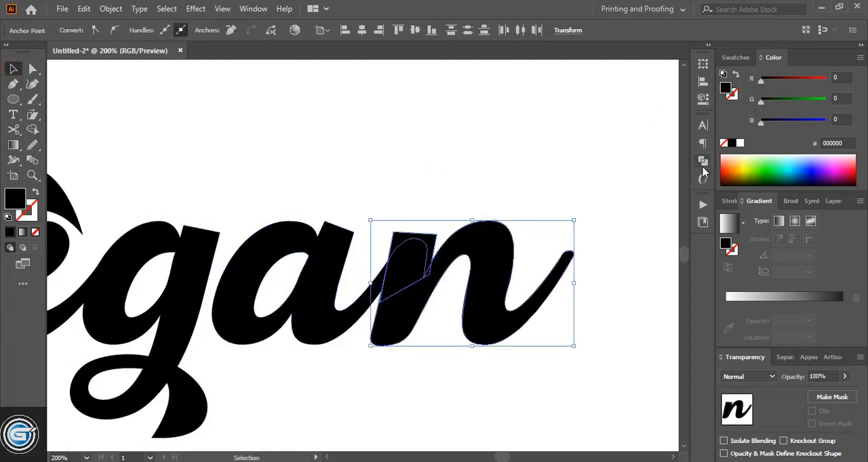
{"action": "left_click", "coordinate": [703, 168]}
{"action": "left_click", "coordinate": [554, 155]}
{"action": "left_click", "coordinate": [664, 120]}
{"action": "left_click", "coordinate": [486, 178]}
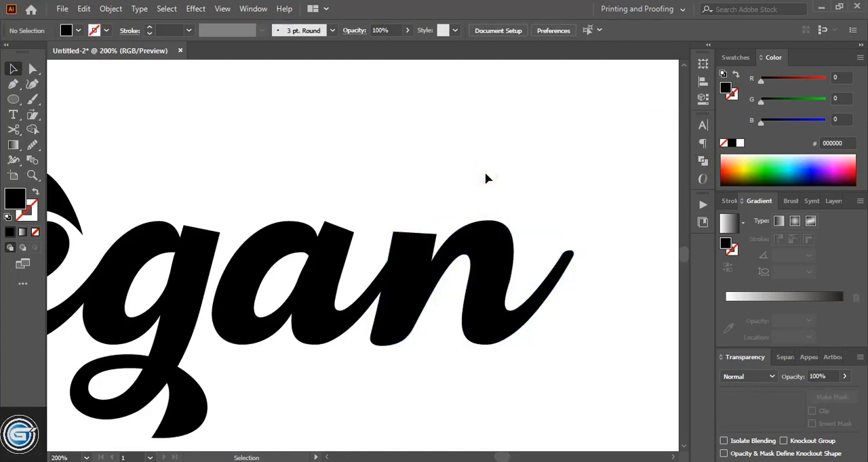
- Draw a thin wedge in the notch between the n's first stem and arch, filled with cyan 1DF5FF and no stroke
{"action": "left_click", "coordinate": [399, 225]}
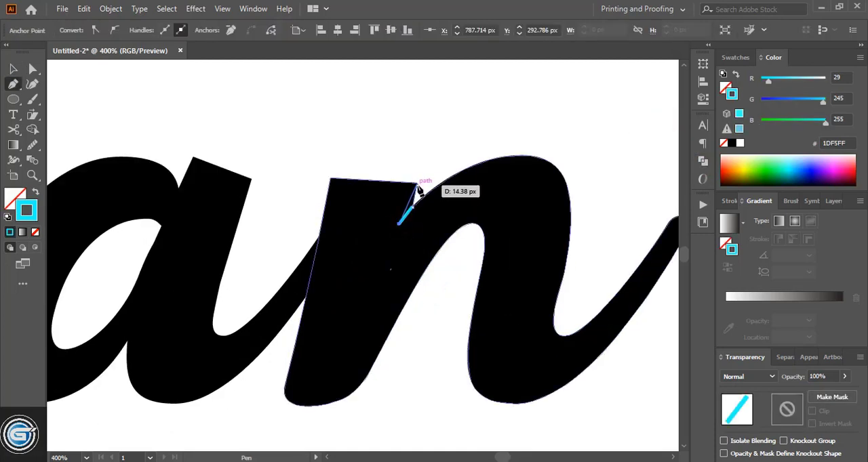
{"action": "left_click", "coordinate": [417, 183]}
{"action": "left_click", "coordinate": [412, 207]}
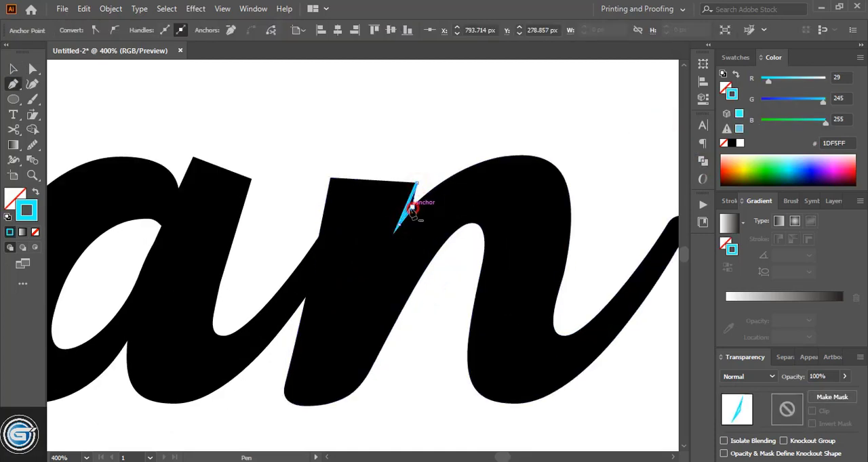
{"action": "left_click", "coordinate": [35, 232]}
{"action": "left_click", "coordinate": [14, 200]}
{"action": "left_click", "coordinate": [10, 233]}
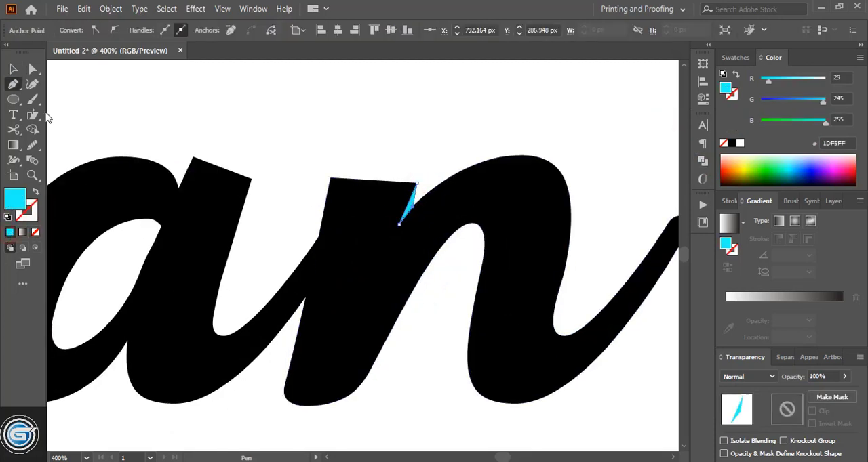
- Cut the cyan wedge out of the n with Shape Builder to sharpen the notch beside its first stem
{"action": "left_click", "coordinate": [13, 69]}
{"action": "left_click", "coordinate": [372, 242], "text": "shift"}
{"action": "key", "text": "shift+m"}
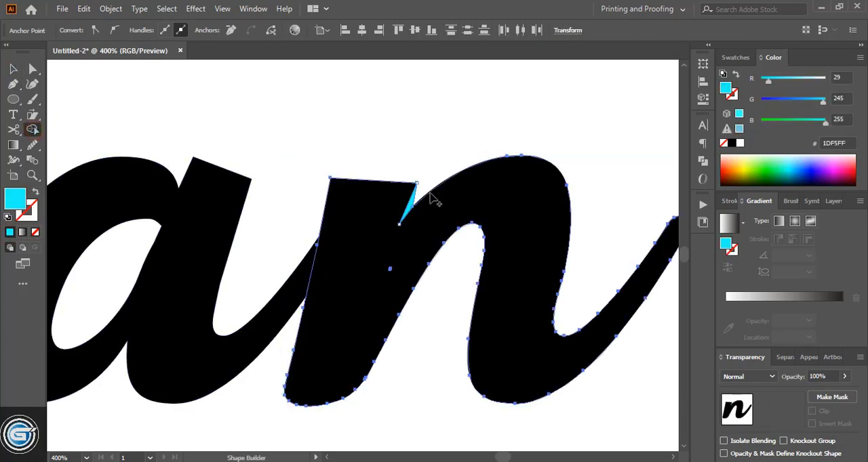
{"action": "left_click", "coordinate": [413, 207], "text": "alt"}
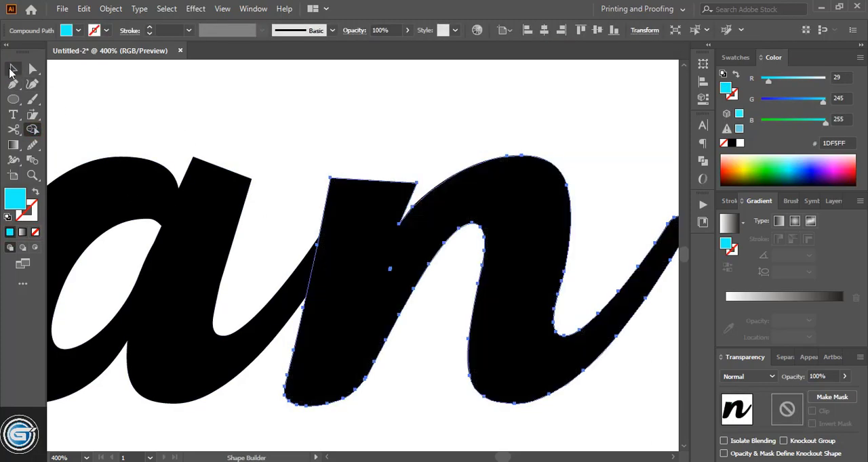
{"action": "left_click", "coordinate": [11, 70]}
{"action": "left_click", "coordinate": [363, 126]}
- Draw a narrow wedge in the notch between the g's bowl and stem top and cut it out with Shape Builder
{"action": "scroll", "coordinate": [89, 123], "scroll_direction": "down", "scroll_amount": 2}
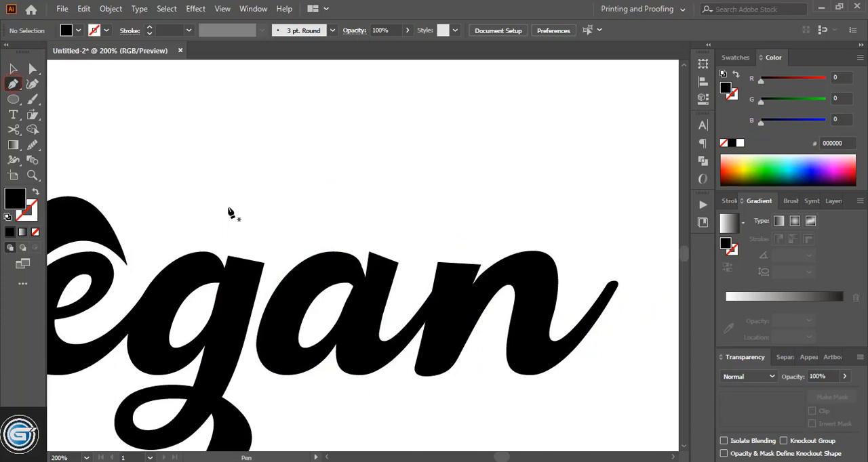
{"action": "left_click_drag", "start_coordinate": [231, 283], "coordinate": [231, 263]}
{"action": "left_click", "coordinate": [227, 256]}
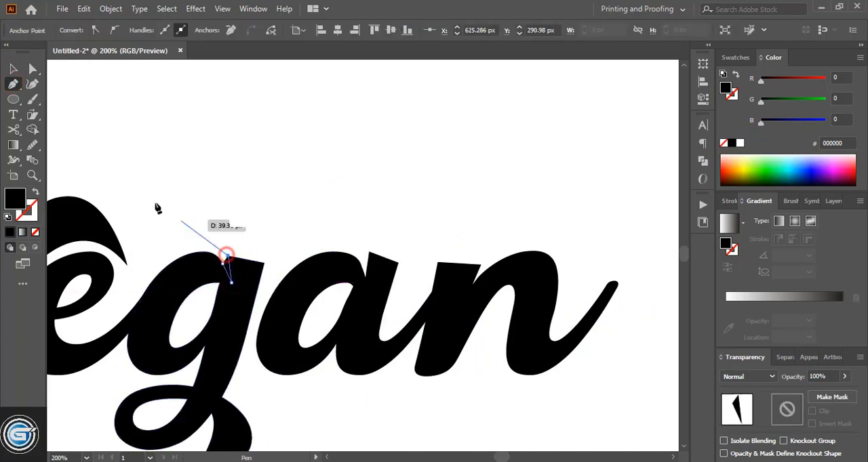
{"action": "left_click", "coordinate": [13, 69]}
{"action": "left_click", "coordinate": [219, 305], "text": "shift"}
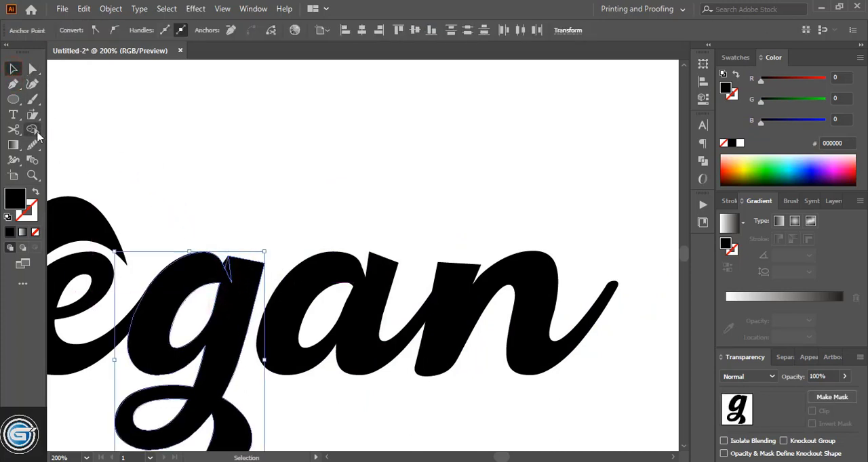
{"action": "left_click", "coordinate": [33, 130]}
{"action": "left_click", "coordinate": [228, 268], "text": "alt"}
{"action": "left_click", "coordinate": [12, 69]}
{"action": "left_click", "coordinate": [195, 147]}
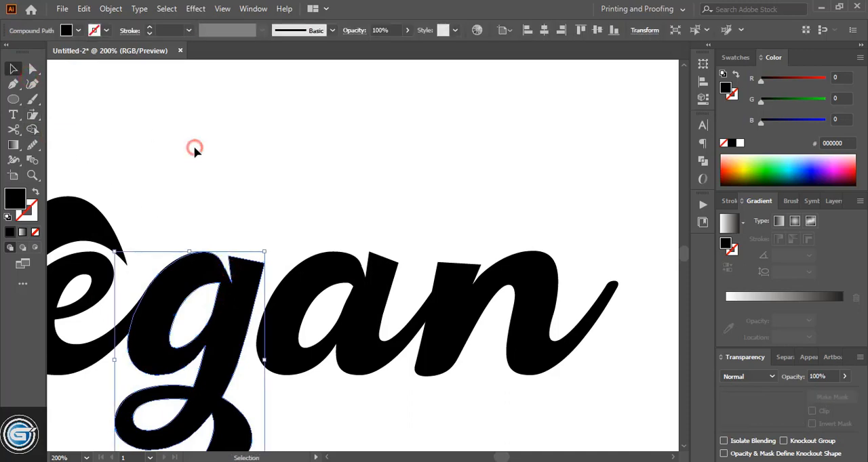
- Draw a thin pointed wedge at the lower-left end of the e's counter and cut it out with Shape Builder
{"action": "left_click_drag", "start_coordinate": [305, 275], "coordinate": [312, 258]}
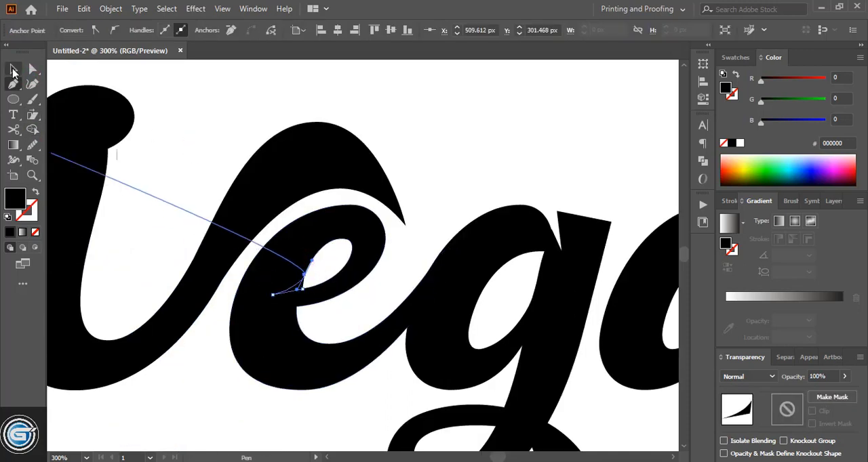
{"action": "left_click", "coordinate": [13, 69]}
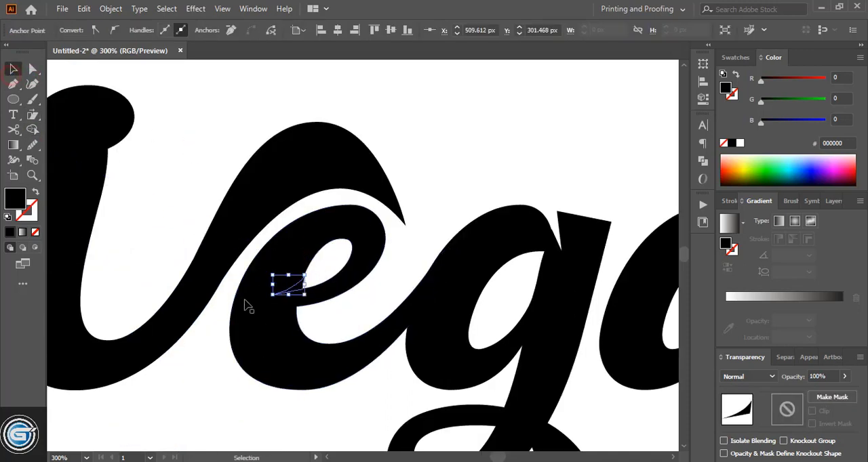
{"action": "left_click", "coordinate": [248, 305], "text": "shift"}
{"action": "left_click", "coordinate": [33, 130]}
{"action": "left_click", "coordinate": [299, 282], "text": "alt"}
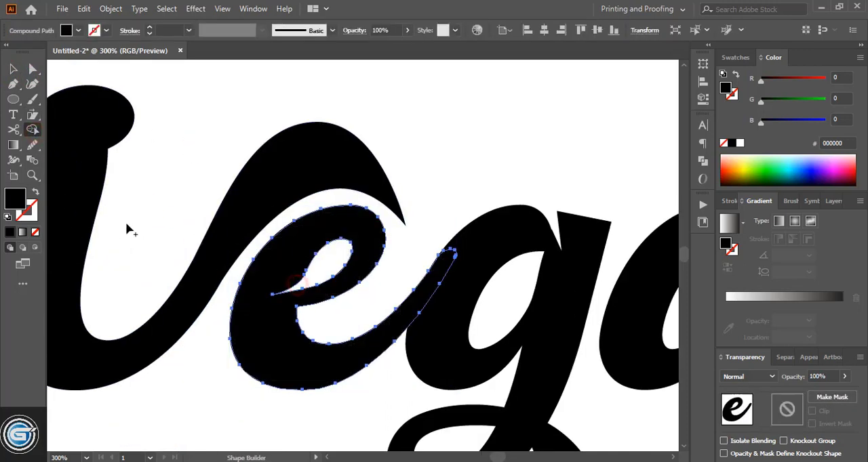
{"action": "left_click", "coordinate": [13, 69]}
- Draw a small closed wedge where the g's stem meets the upper edge of its tail loop
{"action": "left_click_drag", "start_coordinate": [221, 268], "coordinate": [247, 281]}
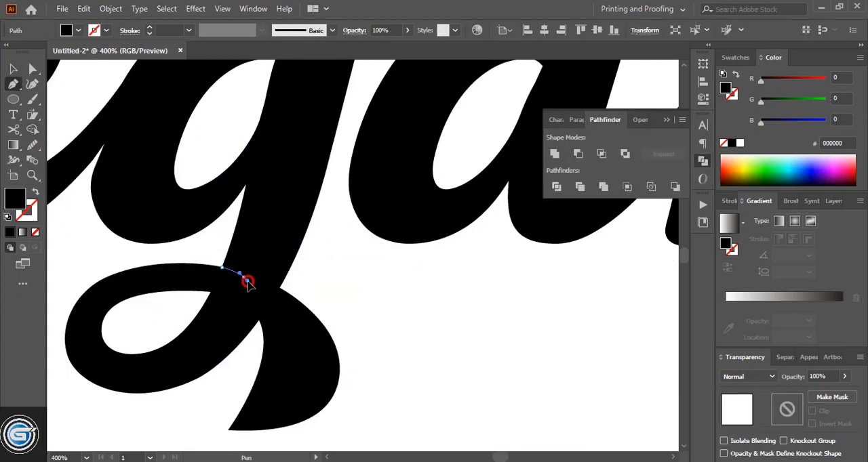
{"action": "left_click", "coordinate": [243, 276]}
{"action": "left_click", "coordinate": [218, 251]}
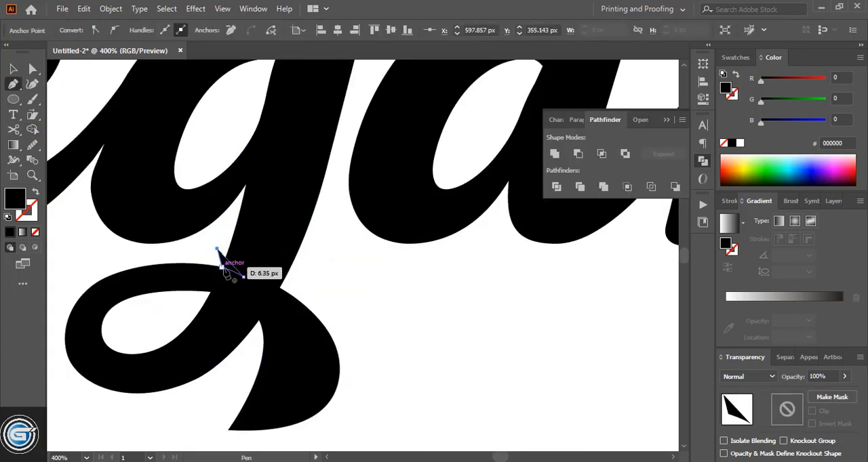
{"action": "left_click", "coordinate": [222, 267]}
- Cut the wedge at the g's tail joint out of the lettering with Shape Builder
{"action": "key", "text": "v"}
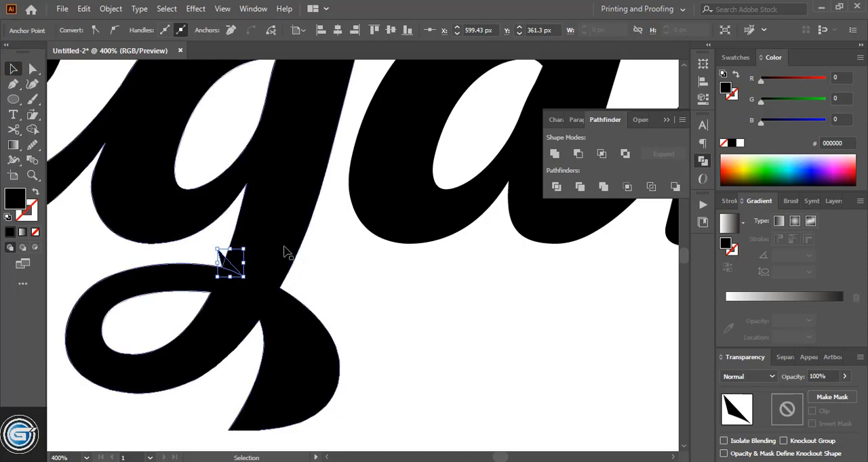
{"action": "key", "text": "ctrl+a"}
{"action": "key", "text": "shift+m"}
{"action": "key", "text": "p"}
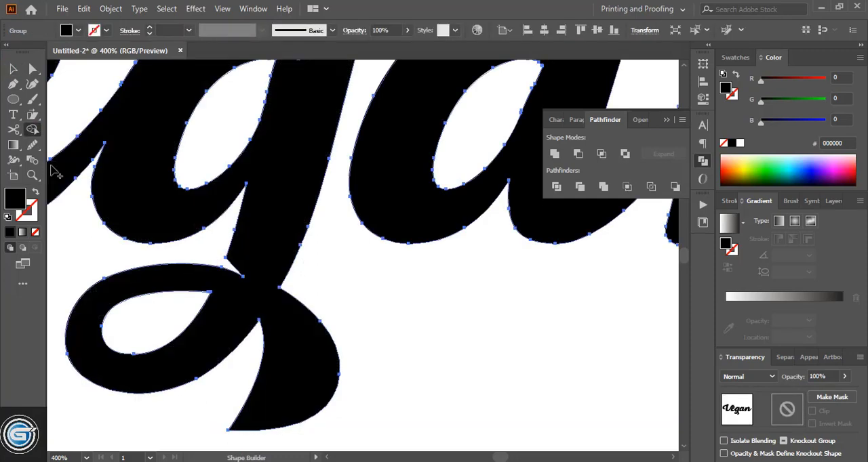
{"action": "left_click", "coordinate": [13, 68]}
{"action": "left_click", "coordinate": [401, 328]}
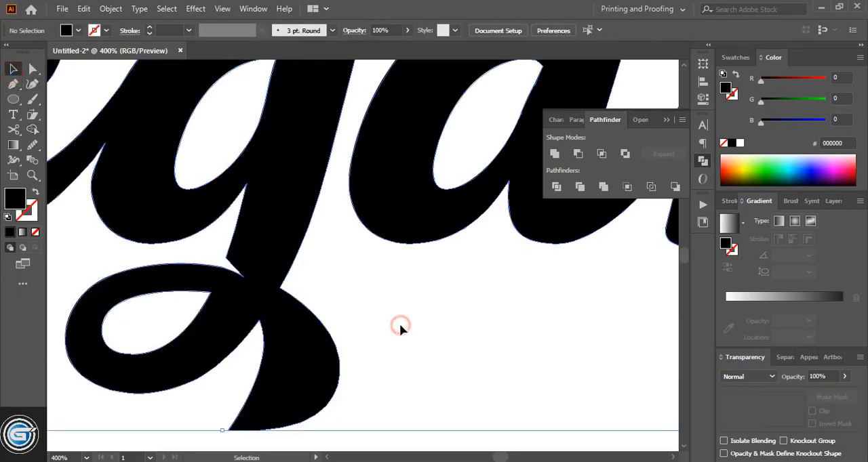
- Draw a curved wedge where the g's loop crosses its lower tail and cut it out with Shape Builder
{"action": "left_click_drag", "start_coordinate": [259, 322], "coordinate": [255, 349]}
{"action": "left_click", "coordinate": [14, 70]}
{"action": "left_click", "coordinate": [307, 352], "text": "shift"}
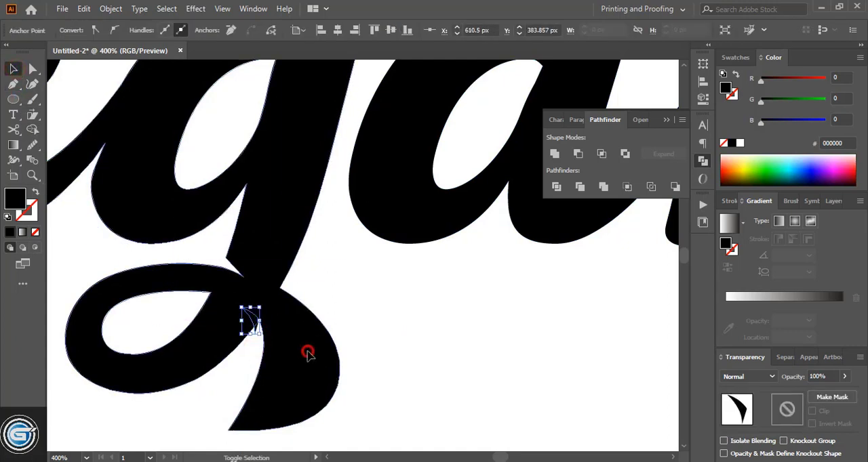
{"action": "key", "text": "shift+m"}
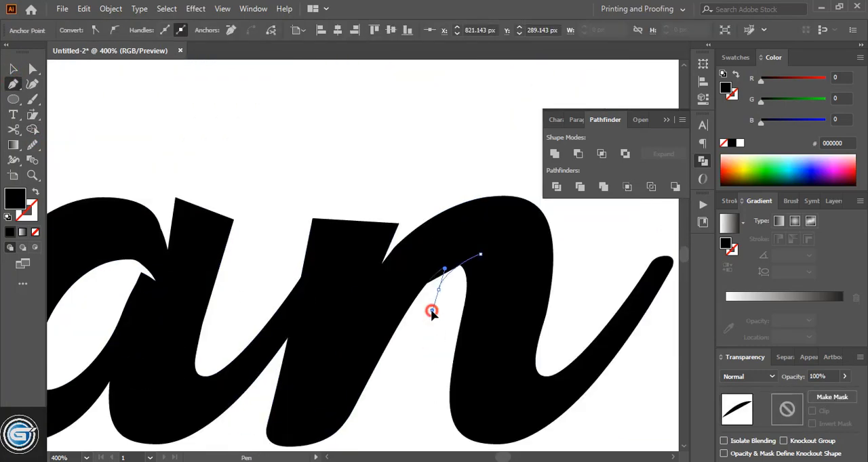
- Finish a curved wedge under the n's arch and cut it into the second stem with Shape Builder
{"action": "left_click_drag", "start_coordinate": [432, 312], "coordinate": [433, 312]}
{"action": "left_click", "coordinate": [13, 70]}
{"action": "left_click", "coordinate": [542, 263], "text": "shift"}
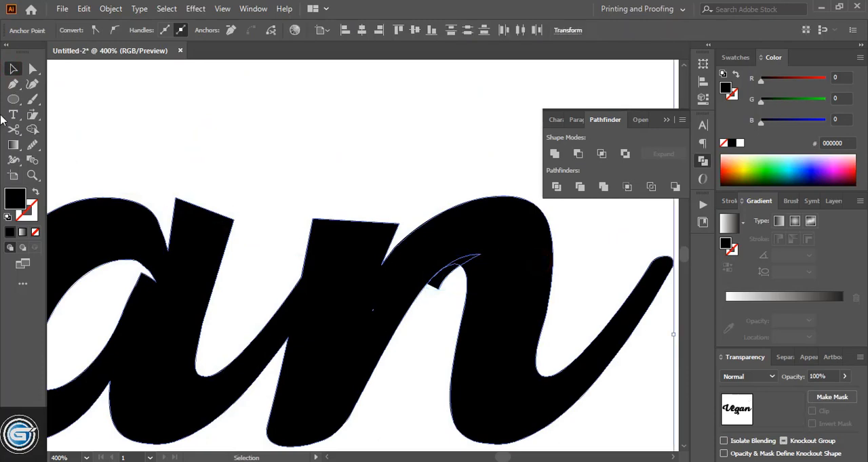
{"action": "left_click", "coordinate": [32, 130]}
{"action": "left_click", "coordinate": [459, 265], "text": "alt"}
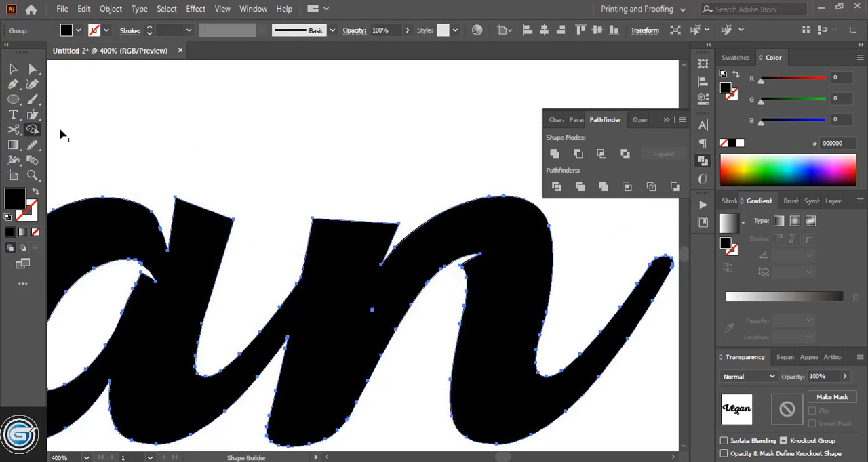
{"action": "left_click", "coordinate": [13, 69]}
{"action": "left_click", "coordinate": [296, 163]}
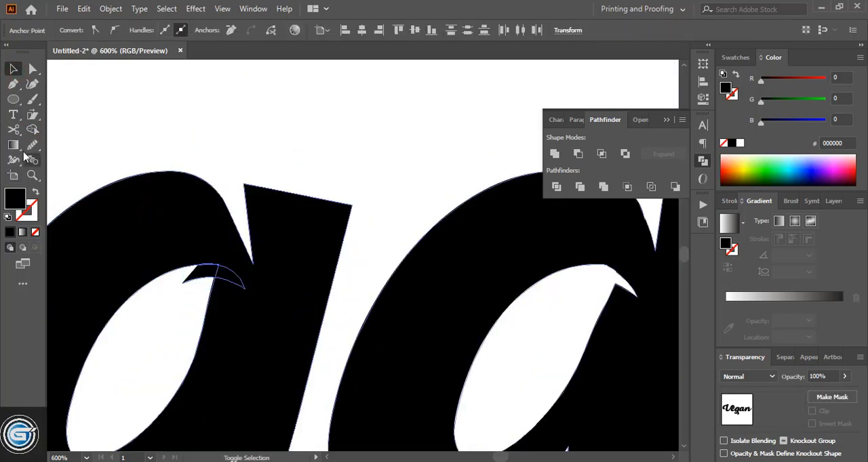
- Cut the curved wedge at the top of the g's counter out of its stem with Shape Builder
{"action": "left_click", "coordinate": [32, 129]}
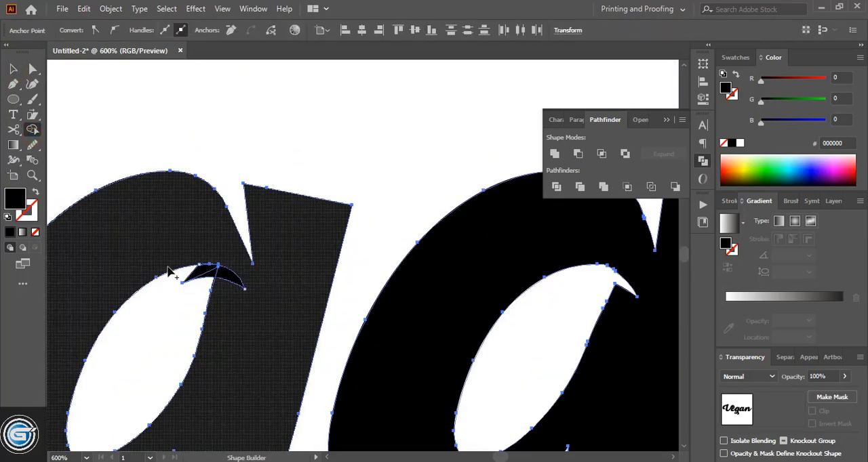
{"action": "left_click_drag", "start_coordinate": [179, 277], "coordinate": [231, 277]}
{"action": "left_click", "coordinate": [14, 69]}
{"action": "left_click", "coordinate": [194, 145]}
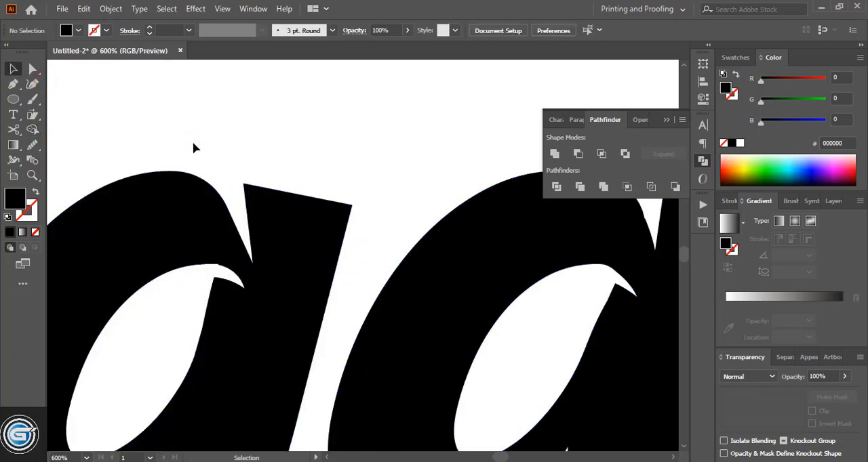
- Draw a black ellipse covering the upper part of the lettering from the V to the g
{"action": "key", "text": "ctrl+0"}
{"action": "left_click", "coordinate": [13, 99]}
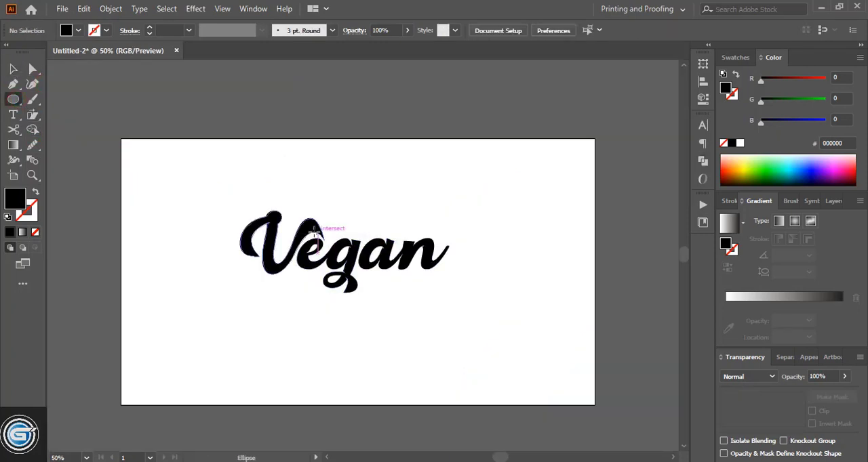
{"action": "left_click_drag", "start_coordinate": [268, 176], "coordinate": [366, 257]}
{"action": "left_click", "coordinate": [14, 69]}
{"action": "left_click", "coordinate": [83, 108]}
- Duplicate the ellipse over the letters a and n, then enlarge both ellipses so they overlap across the word
{"action": "left_click_drag", "start_coordinate": [311, 219], "coordinate": [380, 217]}
{"action": "left_click_drag", "start_coordinate": [389, 252], "coordinate": [401, 269]}
{"action": "left_click_drag", "start_coordinate": [413, 223], "coordinate": [420, 222]}
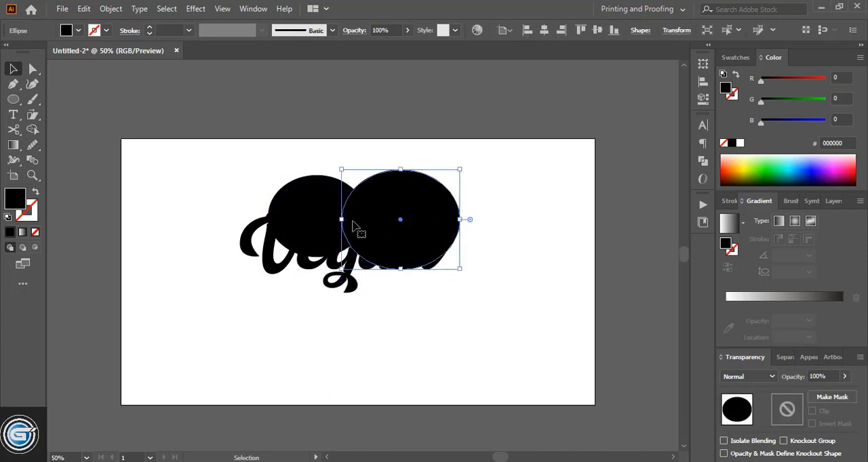
{"action": "left_click", "coordinate": [308, 256]}
{"action": "left_click_drag", "start_coordinate": [316, 258], "coordinate": [319, 274]}
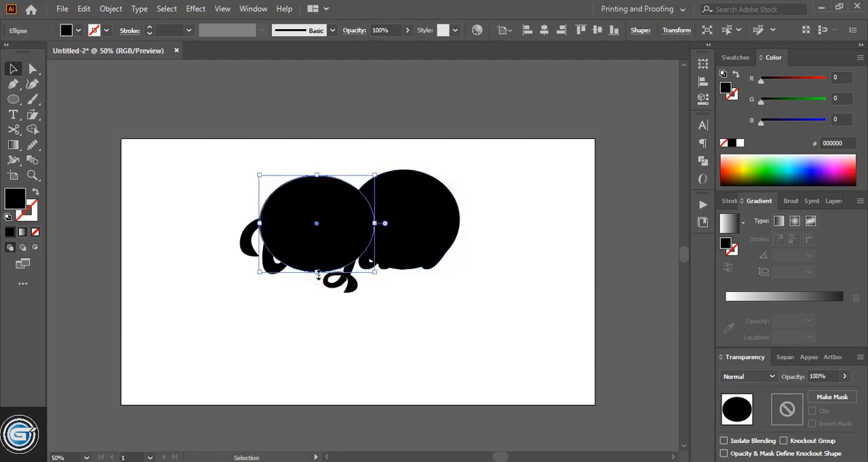
- Change both large overlapping ellipses to no fill with a black outline so the lettering shows through
{"action": "left_click", "coordinate": [489, 318]}
{"action": "left_click", "coordinate": [426, 214]}
{"action": "left_click", "coordinate": [322, 210], "text": "shift"}
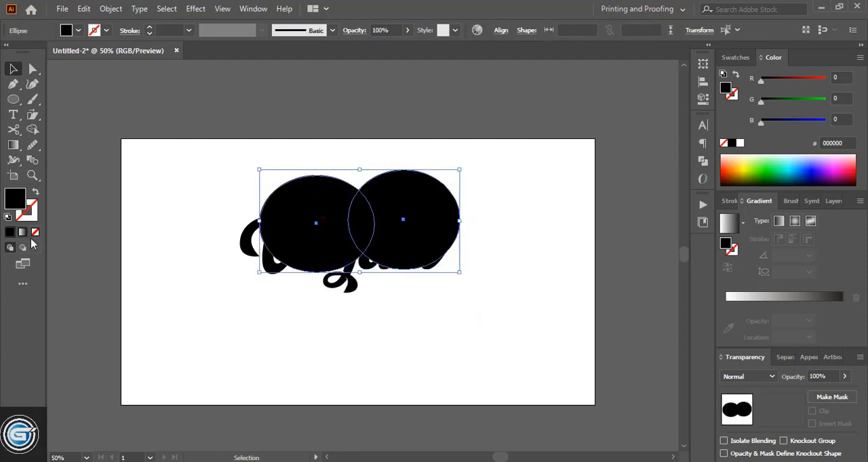
{"action": "left_click", "coordinate": [35, 233]}
{"action": "left_click", "coordinate": [30, 213]}
{"action": "left_click", "coordinate": [9, 233]}
{"action": "left_click", "coordinate": [420, 359]}
- Draw an outlined ellipse around the V, overlapping the large ellipse, and narrow it from its outer side
{"action": "key", "text": "ctrl+plus"}
{"action": "key", "text": "l"}
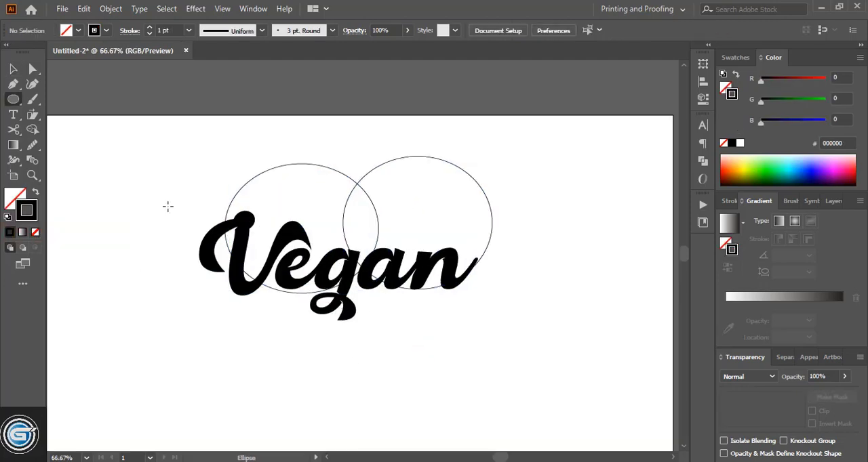
{"action": "left_click_drag", "start_coordinate": [161, 206], "coordinate": [283, 287]}
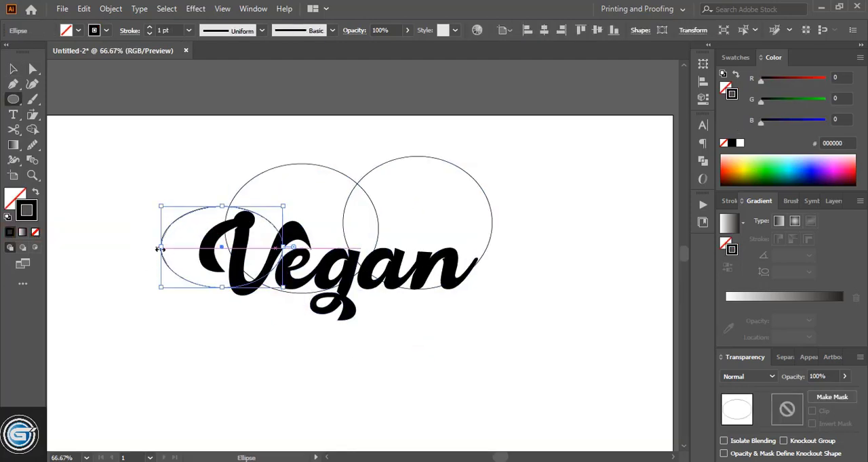
{"action": "left_click_drag", "start_coordinate": [160, 247], "coordinate": [176, 249]}
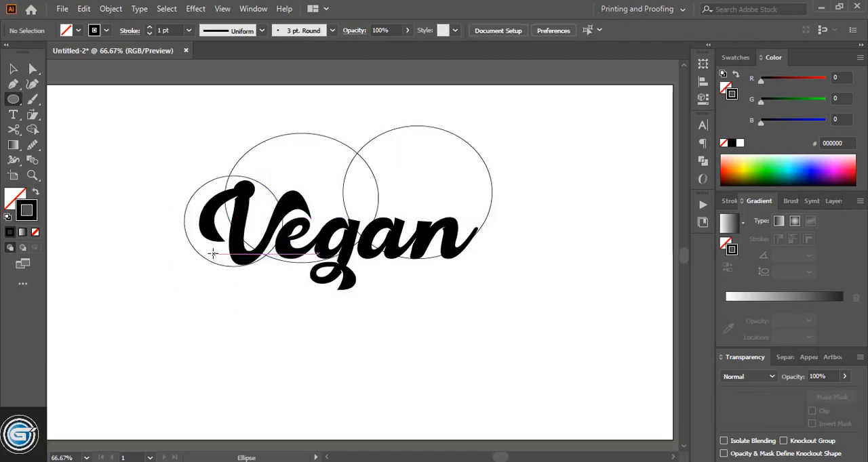
- Add a smaller outlined ellipse around the foot of the V and another one around the n
{"action": "left_click_drag", "start_coordinate": [214, 254], "coordinate": [265, 292]}
{"action": "key", "text": "v"}
{"action": "left_click_drag", "start_coordinate": [239, 256], "coordinate": [244, 237]}
{"action": "key", "text": "Up"}
{"action": "key", "text": "Up"}
{"action": "key", "text": "Up"}
{"action": "key", "text": "Up"}
{"action": "key", "text": "Up"}
{"action": "key", "text": "Up"}
{"action": "key", "text": "Up"}
{"action": "key", "text": "Up"}
{"action": "key", "text": "Up"}
{"action": "key", "text": "Up"}
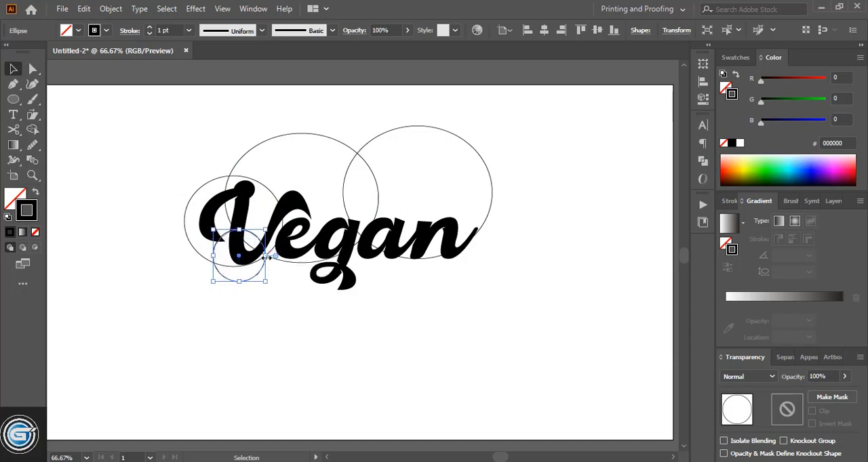
{"action": "left_click_drag", "start_coordinate": [265, 256], "coordinate": [273, 256]}
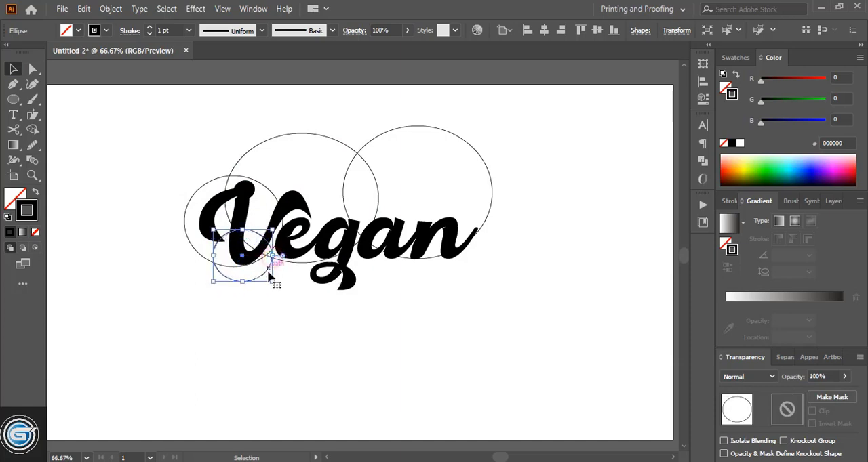
{"action": "left_click", "coordinate": [267, 311]}
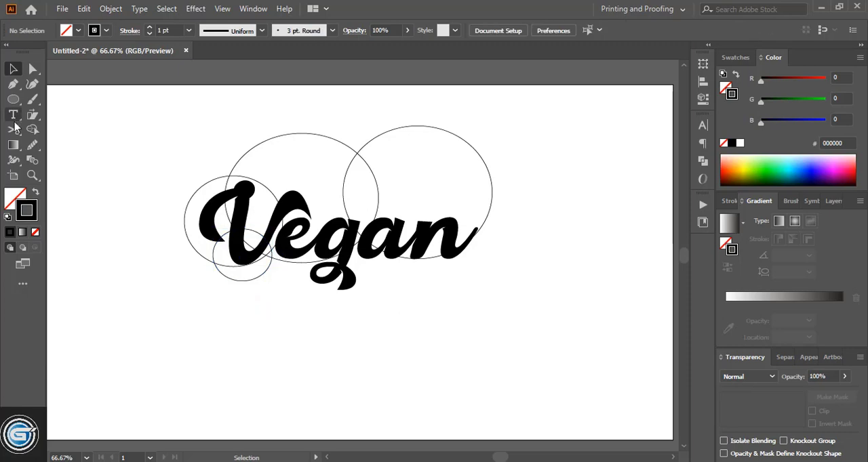
{"action": "left_click", "coordinate": [13, 99]}
{"action": "left_click_drag", "start_coordinate": [425, 189], "coordinate": [499, 285]}
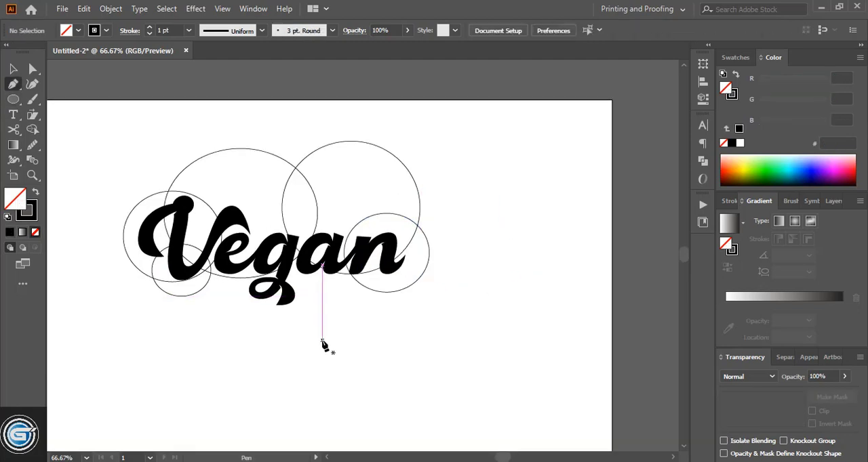
- Draw a pen path beneath the word, curving from the V's small ellipse to a pointed tail and stepping up to the n's ellipse
{"action": "left_click", "coordinate": [322, 341]}
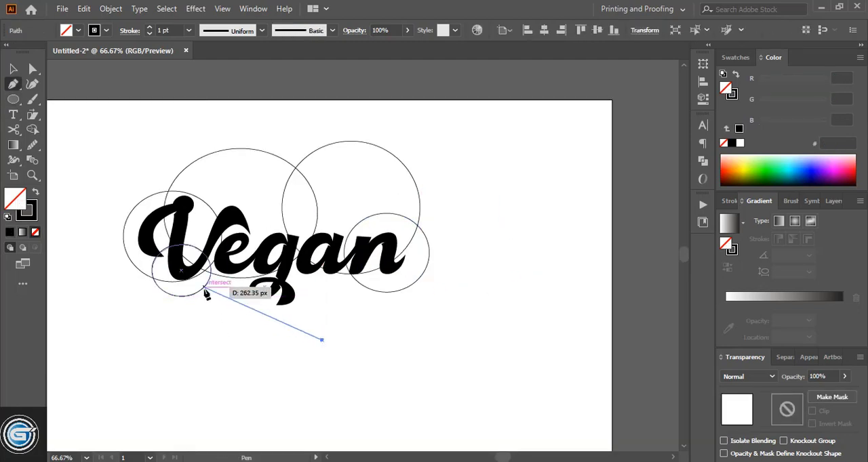
{"action": "left_click_drag", "start_coordinate": [204, 288], "coordinate": [168, 234]}
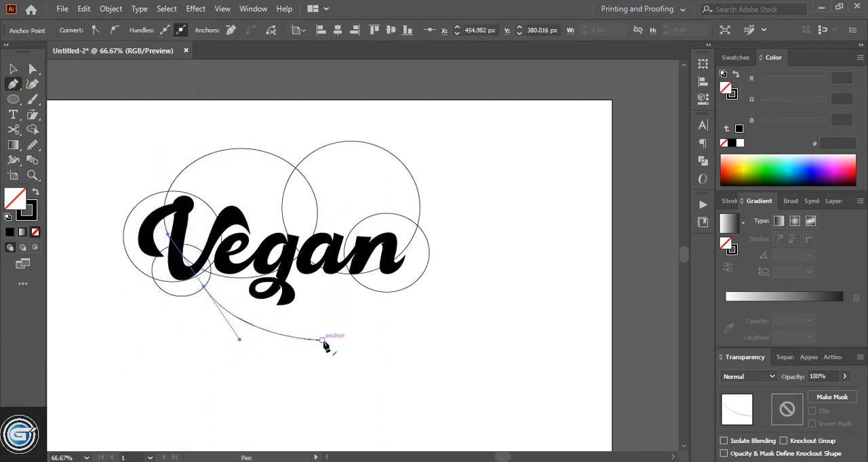
{"action": "left_click_drag", "start_coordinate": [323, 342], "coordinate": [339, 304]}
{"action": "left_click_drag", "start_coordinate": [336, 301], "coordinate": [353, 300]}
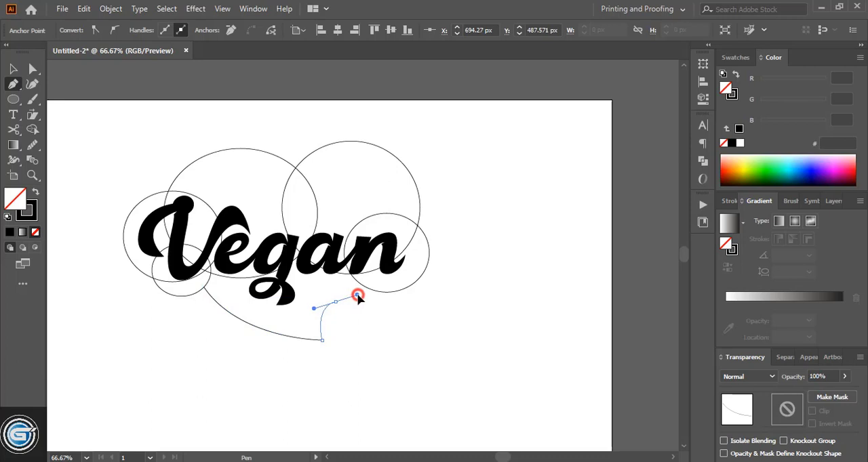
{"action": "left_click_drag", "start_coordinate": [357, 296], "coordinate": [406, 301]}
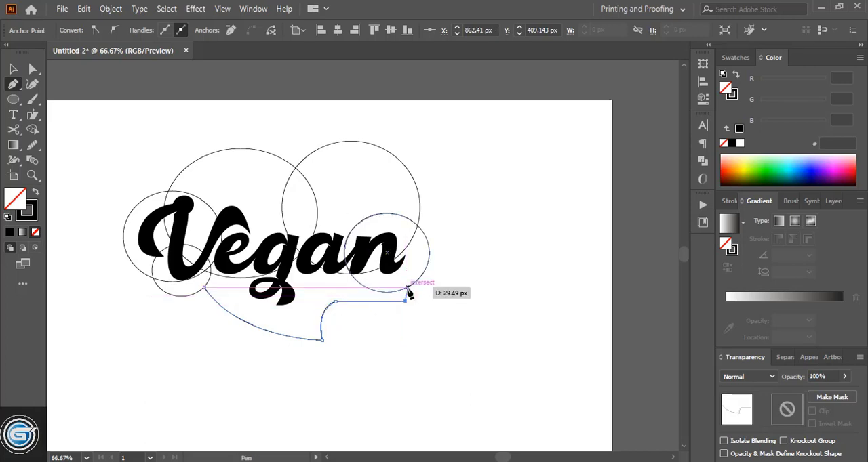
{"action": "left_click", "coordinate": [406, 281]}
{"action": "left_click", "coordinate": [13, 69]}
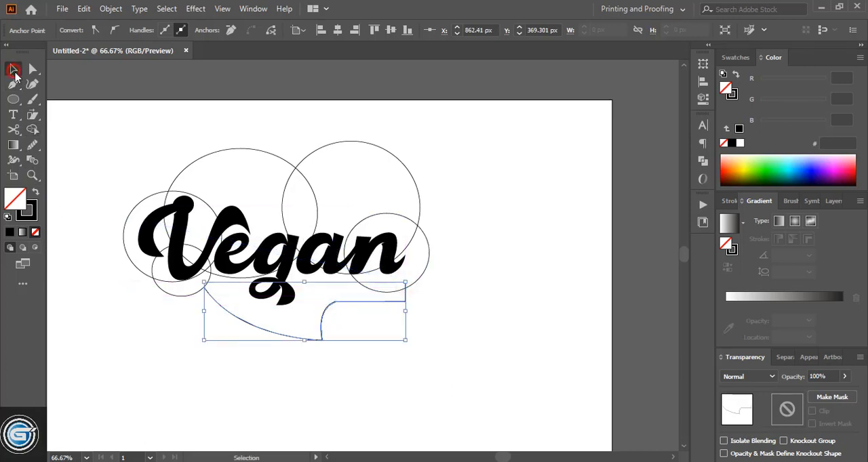
- Merge the five ellipses and the tail path into one orange cloud shape with Shape Builder
{"action": "left_click", "coordinate": [488, 284]}
{"action": "left_click", "coordinate": [428, 248]}
{"action": "left_click", "coordinate": [305, 153], "text": "shift"}
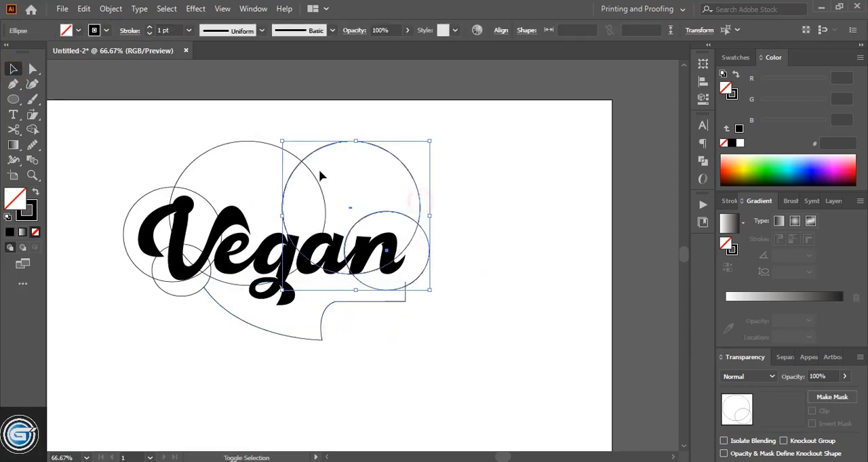
{"action": "left_click", "coordinate": [320, 175], "text": "shift"}
{"action": "left_click", "coordinate": [140, 197], "text": "shift"}
{"action": "left_click", "coordinate": [235, 317], "text": "shift"}
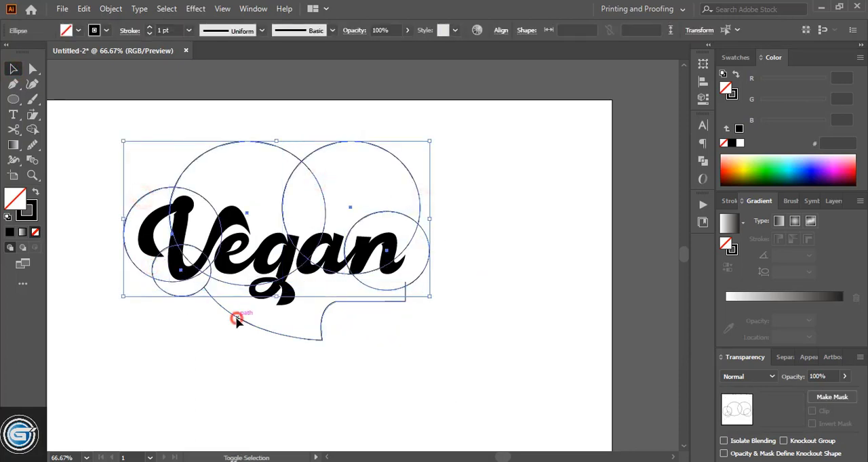
{"action": "left_click", "coordinate": [32, 130]}
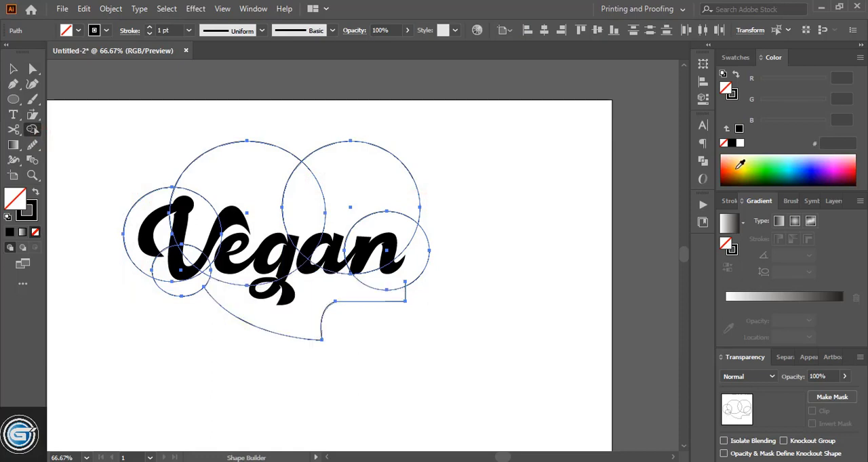
{"action": "left_click", "coordinate": [737, 163]}
{"action": "mouse_move", "coordinate": [384, 288]}
{"action": "left_mouse_down"}
{"action": "mouse_move", "coordinate": [388, 216]}
{"action": "mouse_move", "coordinate": [365, 199]}
{"action": "mouse_move", "coordinate": [220, 213]}
{"action": "mouse_move", "coordinate": [170, 241]}
{"action": "mouse_move", "coordinate": [175, 262]}
{"action": "mouse_move", "coordinate": [201, 263]}
{"action": "left_mouse_up"}
{"action": "key", "text": "v"}
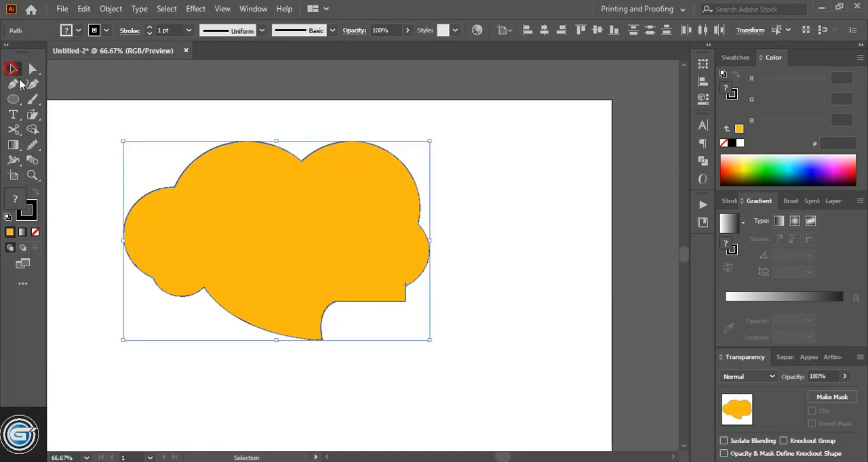
- Send the orange cloud shape behind the lettering and remove its black outline
{"action": "right_click", "coordinate": [258, 196]}
{"action": "mouse_move", "coordinate": [354, 395]}
{"action": "left_click", "coordinate": [441, 436]}
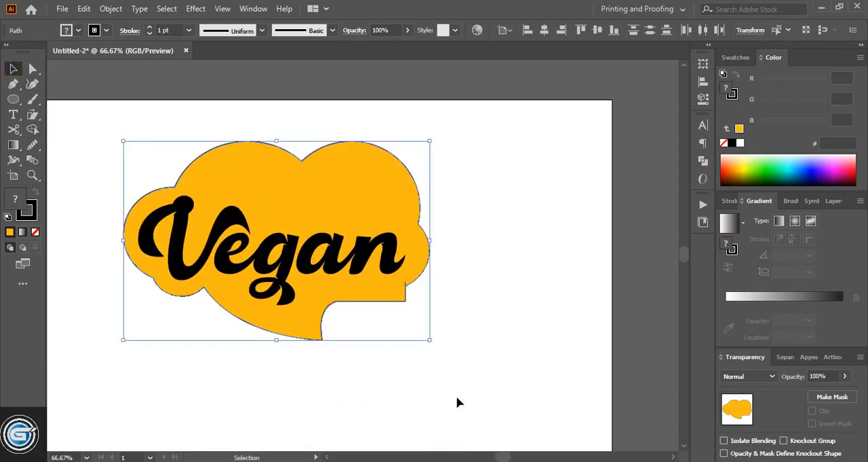
{"action": "left_click", "coordinate": [498, 265]}
{"action": "left_click", "coordinate": [368, 202]}
{"action": "left_click", "coordinate": [36, 233]}
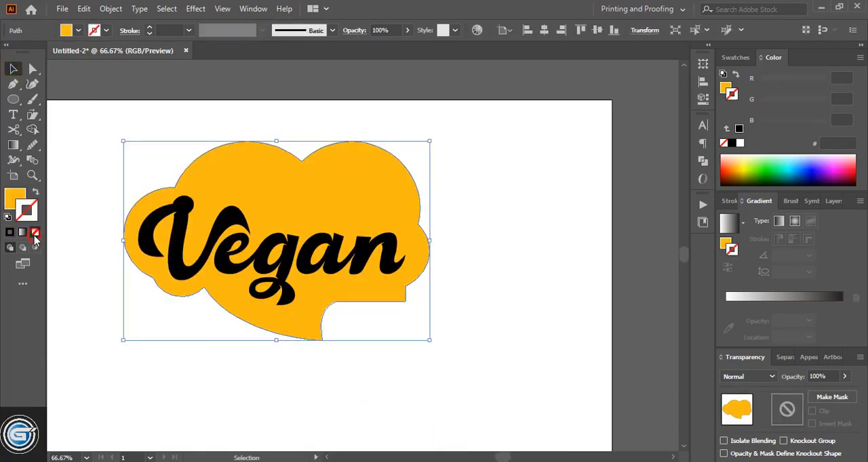
{"action": "left_click", "coordinate": [10, 198]}
{"action": "left_click", "coordinate": [503, 235]}
- Draw an ellipse inside the cloud lobe above the V and e, with no fill and a black stroke
{"action": "key", "text": "ctrl+plus"}
{"action": "key", "text": "l"}
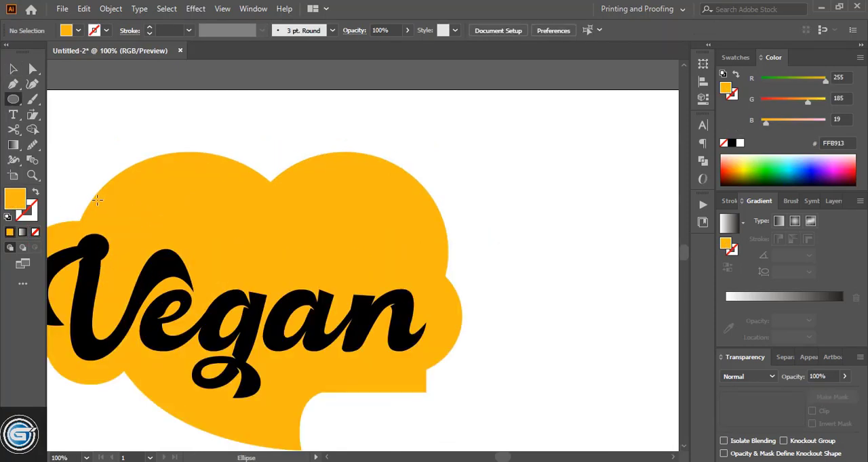
{"action": "left_click_drag", "start_coordinate": [97, 199], "coordinate": [278, 321]}
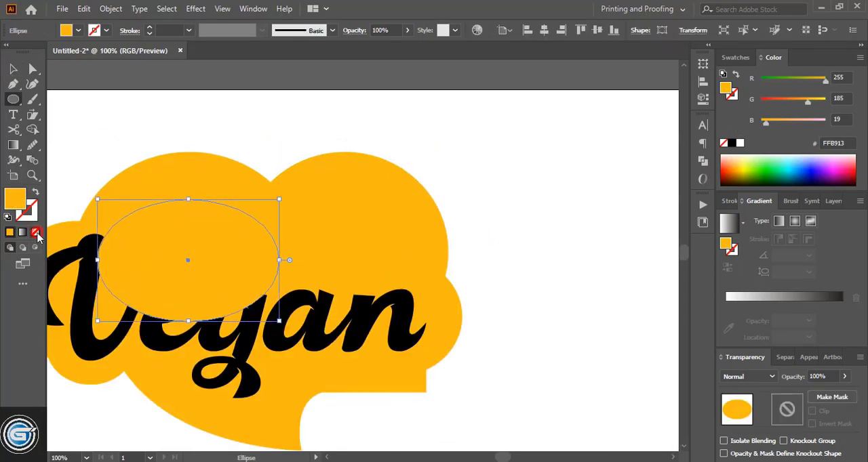
{"action": "left_click", "coordinate": [36, 232]}
{"action": "key", "text": "x"}
{"action": "left_click", "coordinate": [732, 143]}
{"action": "left_click", "coordinate": [13, 69]}
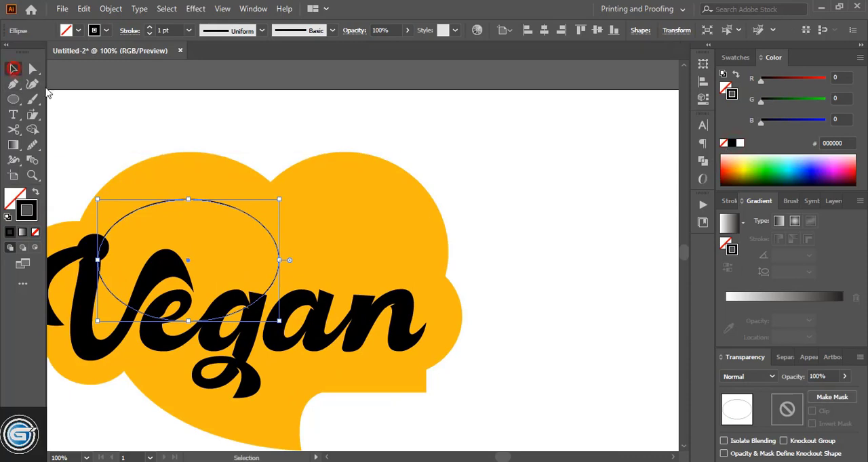
- Move the outlined ellipse up into its lobe, duplicate it into the lobe above the a and n, and resize the copy to fit
{"action": "left_click", "coordinate": [328, 459]}
{"action": "key", "text": "ctrl+plus"}
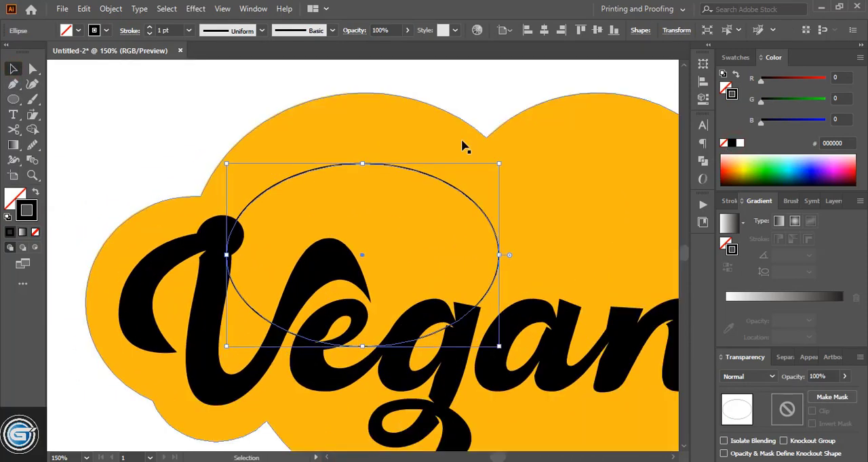
{"action": "left_click_drag", "start_coordinate": [444, 182], "coordinate": [444, 146]}
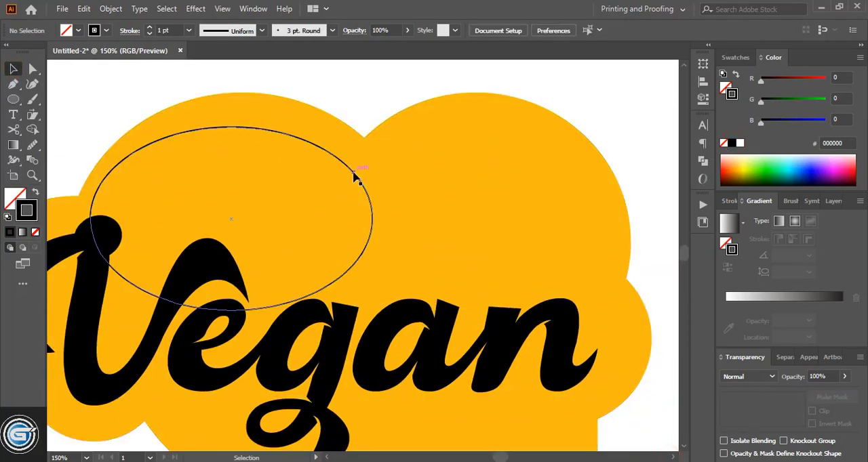
{"action": "left_click_drag", "start_coordinate": [357, 174], "coordinate": [593, 177]}
{"action": "left_click_drag", "start_coordinate": [473, 132], "coordinate": [472, 119]}
{"action": "mouse_move", "coordinate": [333, 218]}
{"action": "left_mouse_down"}
{"action": "mouse_move", "coordinate": [354, 221]}
{"action": "mouse_move", "coordinate": [344, 219]}
{"action": "left_mouse_up"}
{"action": "key", "text": "ctrl+shift+a"}
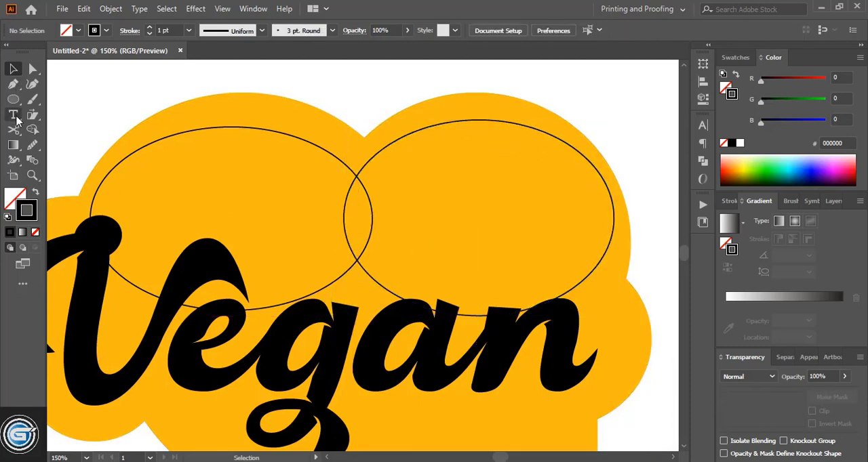
- Cut both outlined ellipses with Scissors and delete the lower segments, leaving an arc along the top of each lobe
{"action": "left_click", "coordinate": [94, 195]}
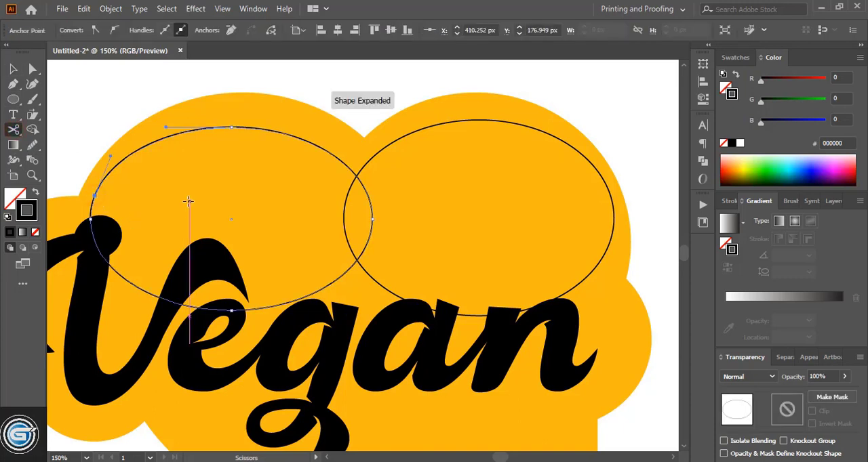
{"action": "left_click", "coordinate": [310, 141]}
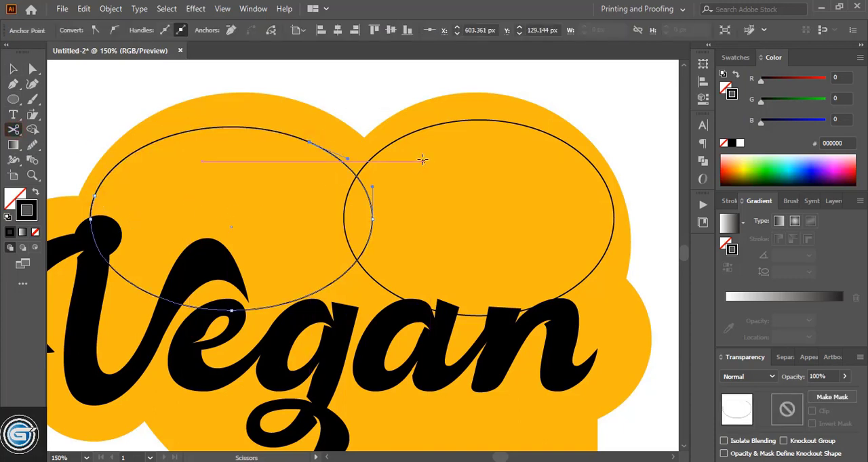
{"action": "left_click", "coordinate": [380, 149]}
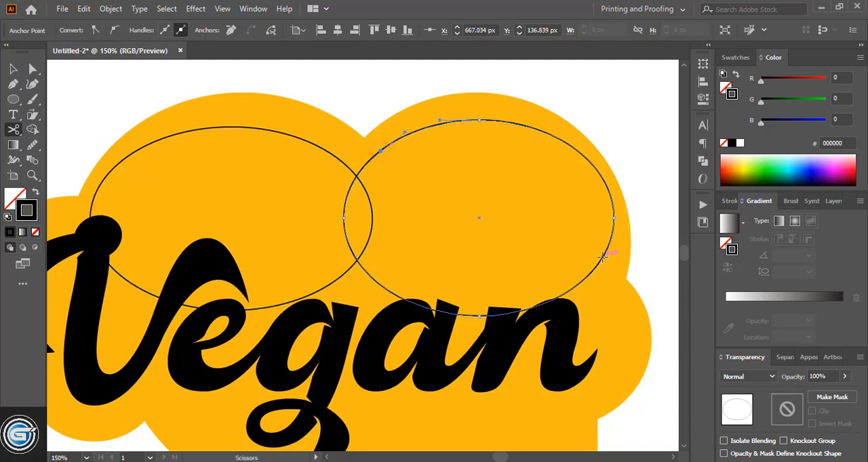
{"action": "left_click", "coordinate": [13, 71]}
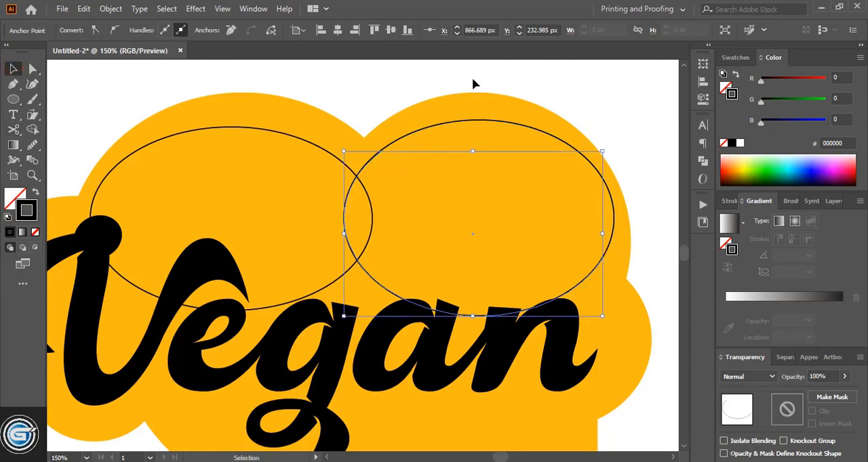
{"action": "key", "text": "Delete"}
{"action": "key", "text": "Delete"}
{"action": "left_click", "coordinate": [352, 271]}
{"action": "key", "text": "Delete"}
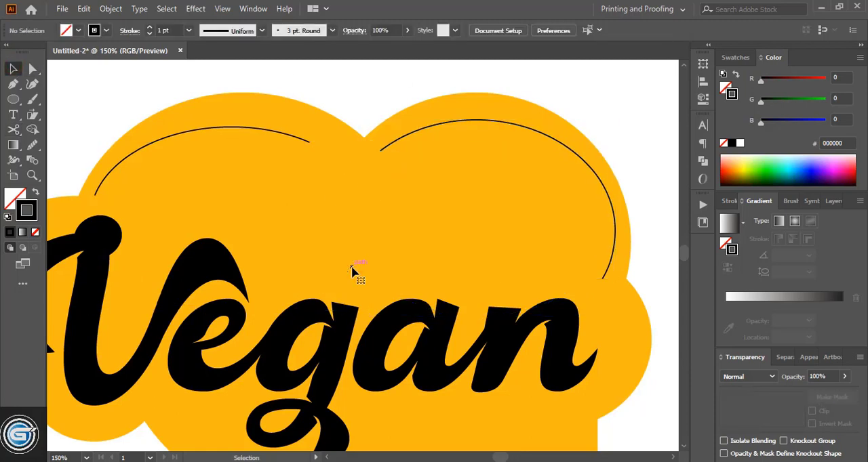
- Set the stroke of both arcs to 13 pt and apply a width profile that tapers toward one end
{"action": "left_click", "coordinate": [296, 128]}
{"action": "left_click", "coordinate": [409, 135], "text": "shift"}
{"action": "left_click", "coordinate": [148, 31]}
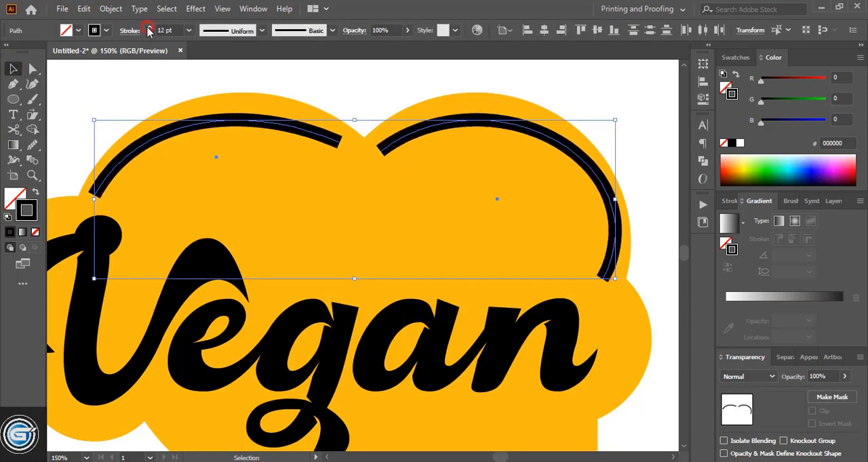
{"action": "left_click", "coordinate": [149, 30]}
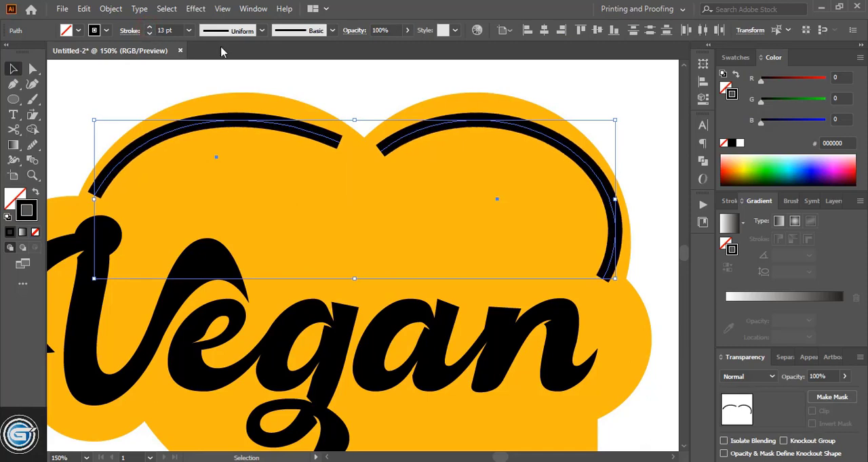
{"action": "left_click", "coordinate": [261, 30]}
{"action": "left_click", "coordinate": [231, 134]}
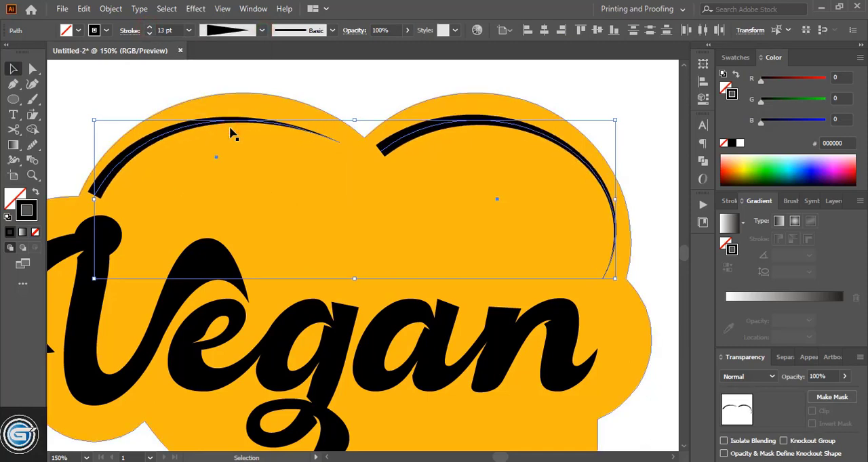
{"action": "left_click", "coordinate": [352, 90]}
- Flip the width profile along the arc above the a and n so its taper runs the opposite way
{"action": "left_click", "coordinate": [402, 139]}
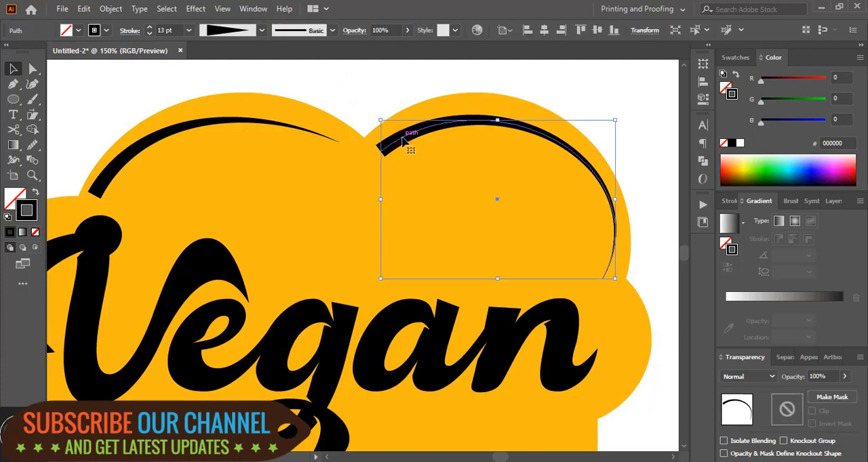
{"action": "left_click", "coordinate": [703, 100]}
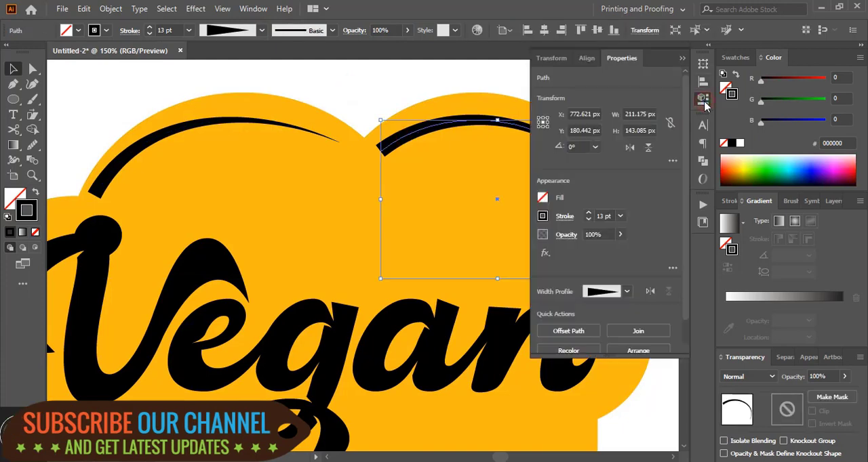
{"action": "left_click", "coordinate": [651, 292]}
{"action": "left_click", "coordinate": [682, 59]}
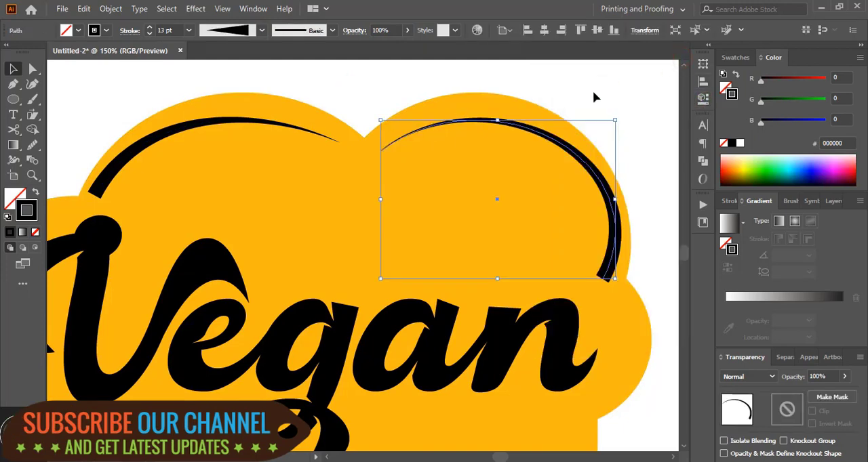
- Expand the appearance of both tapered highlight arcs so their strokes become filled shapes
{"action": "left_click", "coordinate": [593, 94]}
{"action": "left_click", "coordinate": [545, 138]}
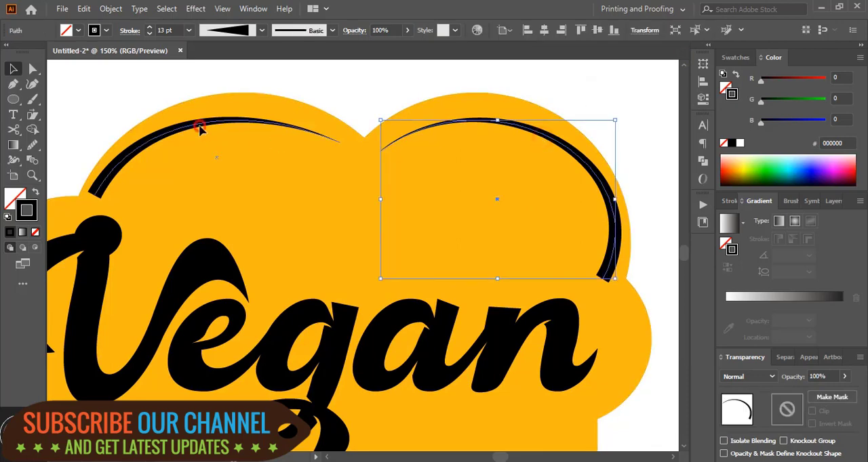
{"action": "left_click", "coordinate": [199, 127], "text": "shift"}
{"action": "left_click", "coordinate": [110, 9]}
{"action": "left_click", "coordinate": [183, 168]}
{"action": "left_click", "coordinate": [377, 74]}
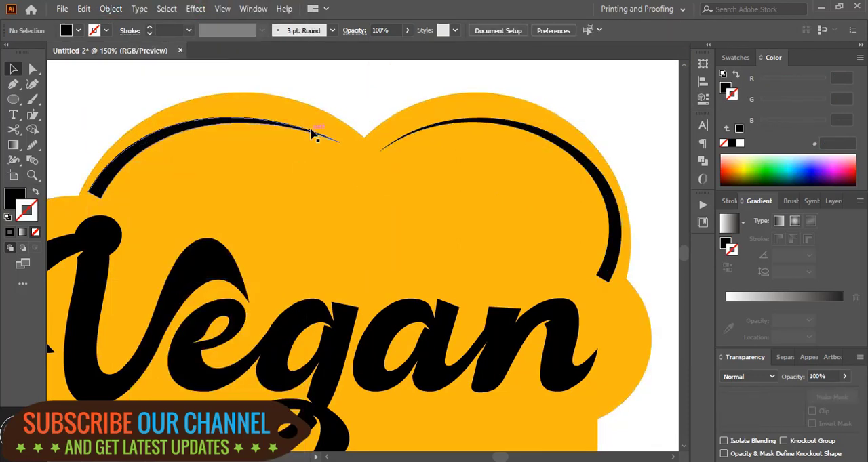
- Rotate the arc above the V slightly counterclockwise and the arc above the a and n clockwise to follow their lobes
{"action": "left_click", "coordinate": [316, 134]}
{"action": "mouse_move", "coordinate": [344, 120]}
{"action": "left_mouse_down"}
{"action": "mouse_move", "coordinate": [339, 106]}
{"action": "mouse_move", "coordinate": [344, 119]}
{"action": "left_mouse_up"}
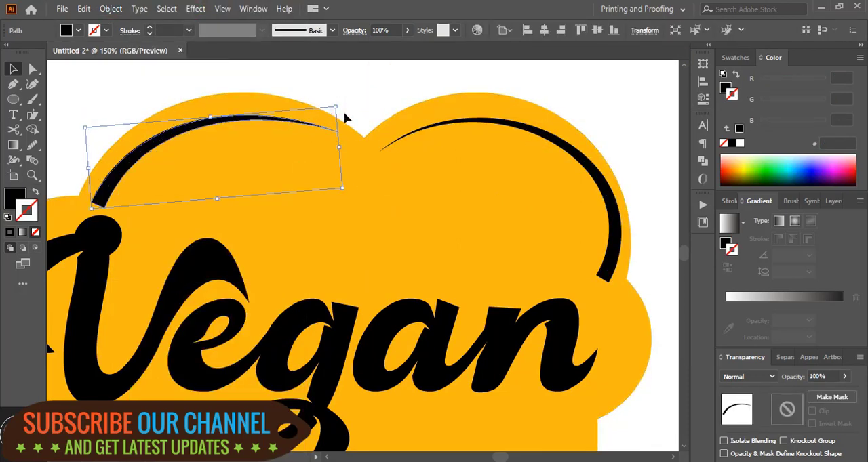
{"action": "left_click", "coordinate": [397, 85]}
{"action": "left_click", "coordinate": [457, 123]}
{"action": "left_click_drag", "start_coordinate": [605, 124], "coordinate": [635, 129]}
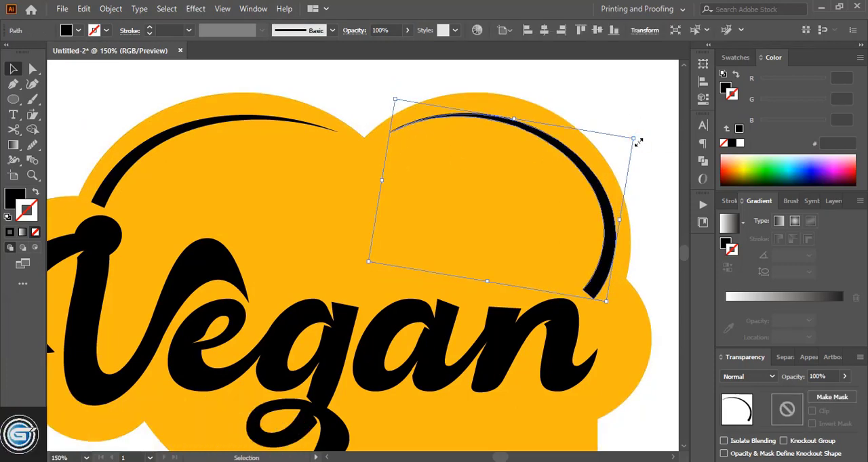
- Draw a narrow triangle over the notch between the two upper lobes and cut it out of the background with Shape Builder
{"action": "left_click", "coordinate": [355, 131]}
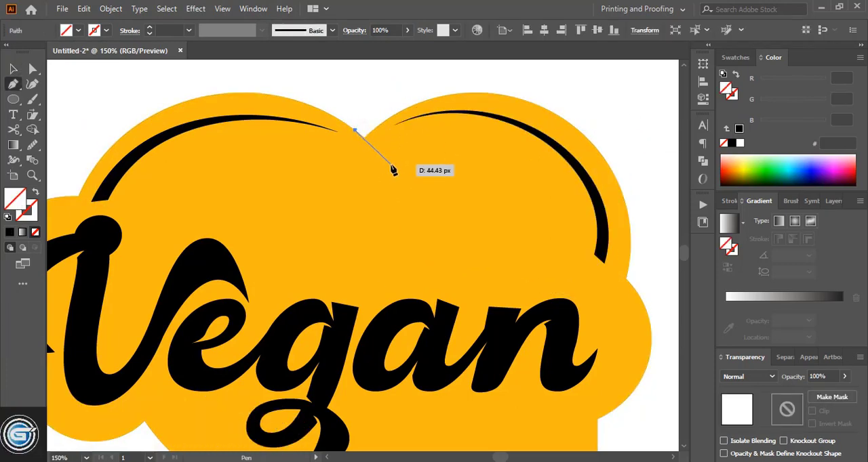
{"action": "left_click", "coordinate": [390, 164]}
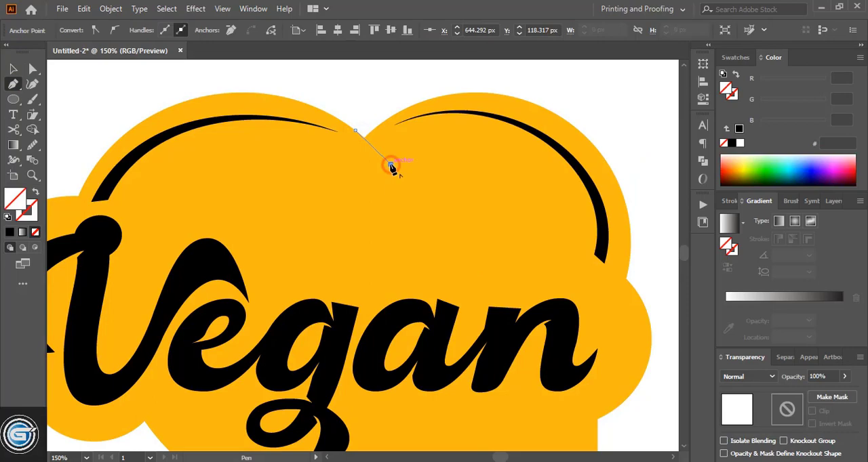
{"action": "left_click", "coordinate": [366, 116]}
{"action": "left_click", "coordinate": [356, 130]}
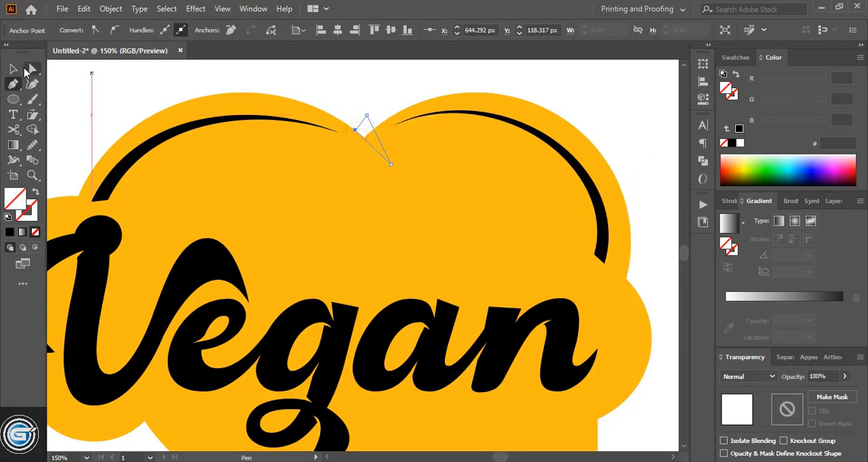
{"action": "key", "text": "v"}
{"action": "left_click", "coordinate": [343, 207]}
{"action": "left_click", "coordinate": [35, 133]}
{"action": "left_click_drag", "start_coordinate": [368, 127], "coordinate": [378, 146]}
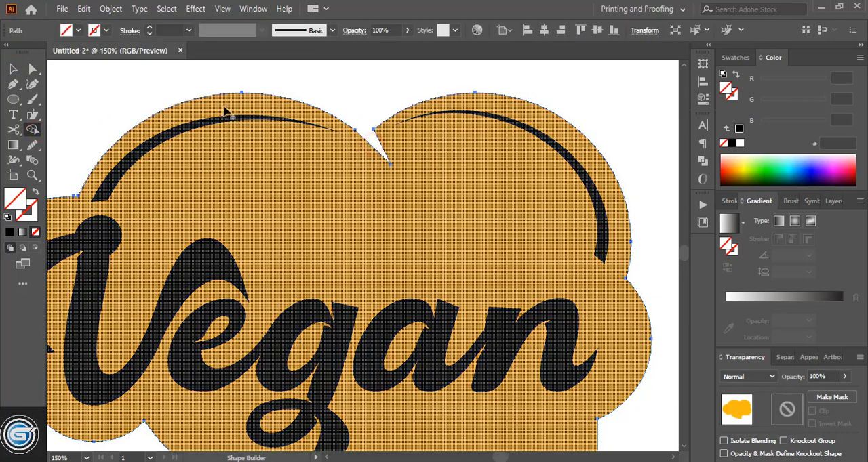
{"action": "left_click", "coordinate": [14, 69]}
{"action": "left_click", "coordinate": [247, 72]}
- Draw the curved upper edge of a leaf above the a and n with the Pen tool, using no fill and a black stroke
{"action": "scroll", "coordinate": [361, 328], "scroll_direction": "up", "scroll_amount": 1}
{"action": "key", "text": "p"}
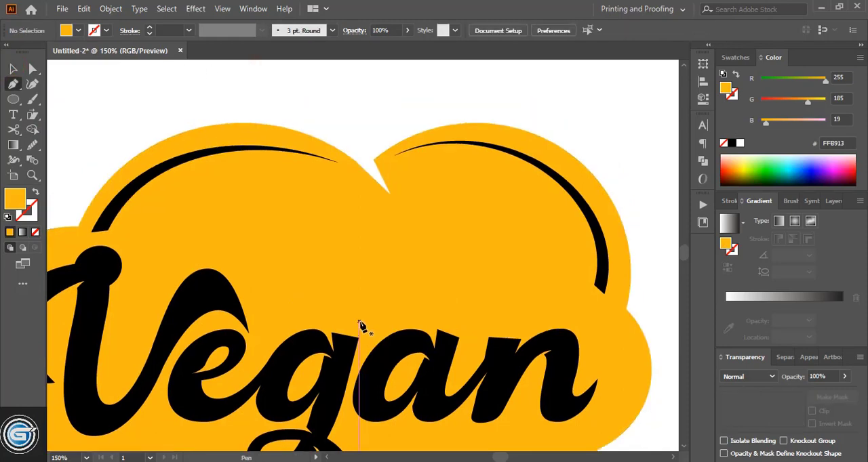
{"action": "left_click", "coordinate": [360, 321]}
{"action": "left_click_drag", "start_coordinate": [478, 219], "coordinate": [590, 198]}
{"action": "left_click", "coordinate": [478, 218]}
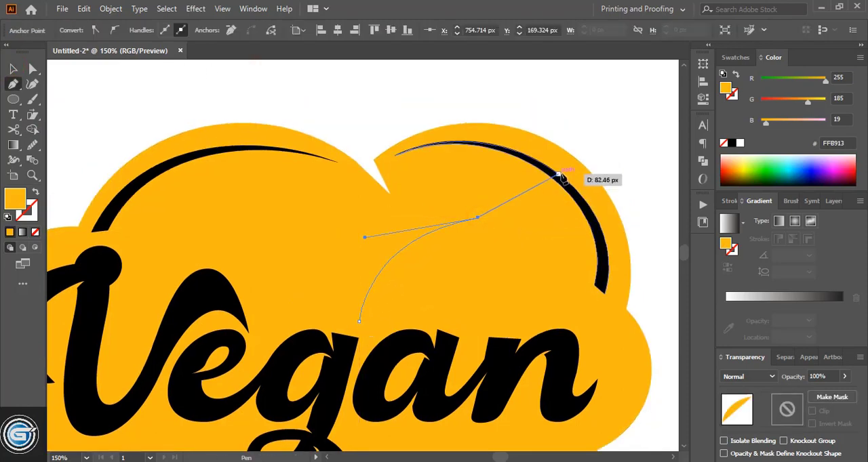
{"action": "left_click", "coordinate": [564, 169]}
{"action": "left_click_drag", "start_coordinate": [573, 138], "coordinate": [573, 138]}
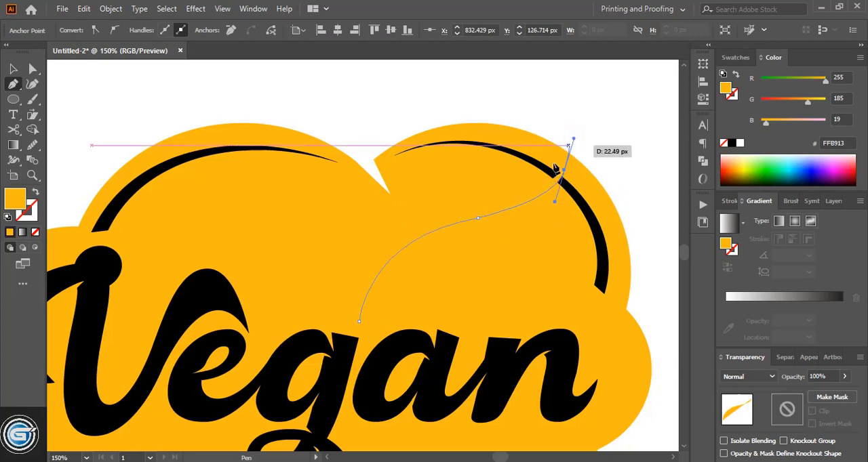
{"action": "left_click", "coordinate": [35, 232]}
{"action": "left_click", "coordinate": [32, 214]}
{"action": "left_click", "coordinate": [10, 233]}
{"action": "left_click", "coordinate": [732, 144]}
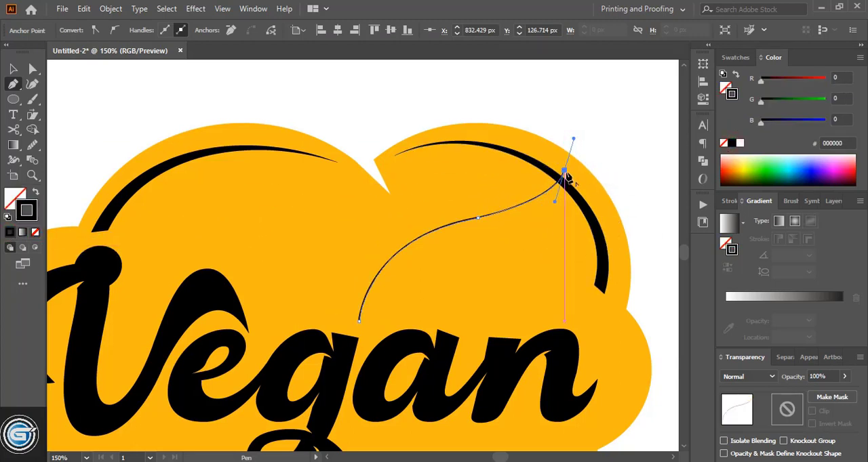
- Continue the leaf outline around its lower edge, cut a curved vein notch inward, and close the path at its starting tip
{"action": "left_click_drag", "start_coordinate": [564, 170], "coordinate": [406, 319]}
{"action": "left_click_drag", "start_coordinate": [407, 319], "coordinate": [196, 288]}
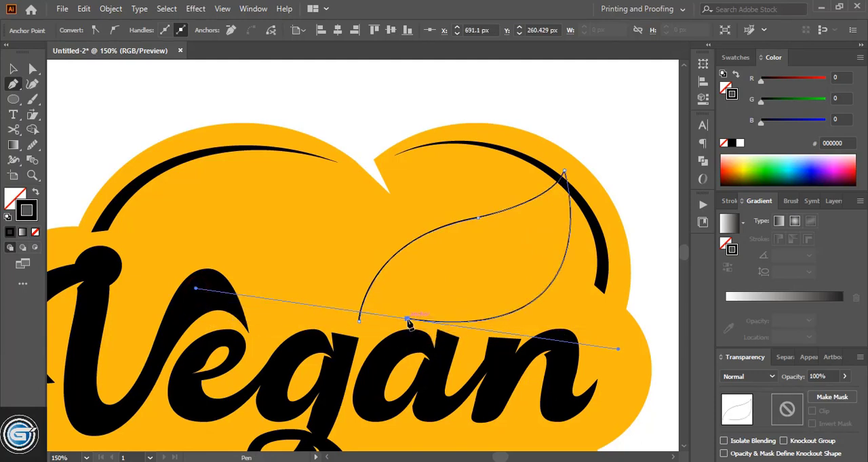
{"action": "left_click", "coordinate": [408, 319]}
{"action": "left_click_drag", "start_coordinate": [501, 262], "coordinate": [567, 265]}
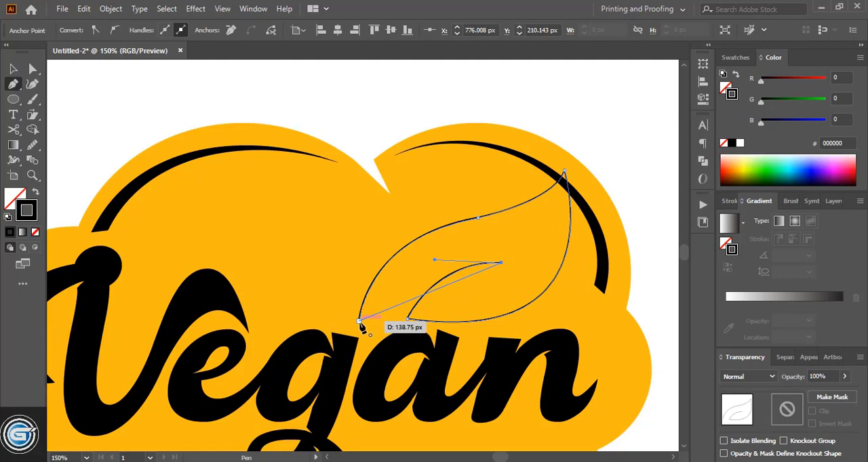
{"action": "left_click_drag", "start_coordinate": [359, 322], "coordinate": [283, 400]}
{"action": "left_click", "coordinate": [15, 70]}
{"action": "left_click", "coordinate": [111, 114]}
- Remove the leaf's stroke and fill it with solid black
{"action": "scroll", "coordinate": [444, 210], "scroll_direction": "down", "scroll_amount": 1}
{"action": "left_click", "coordinate": [449, 210]}
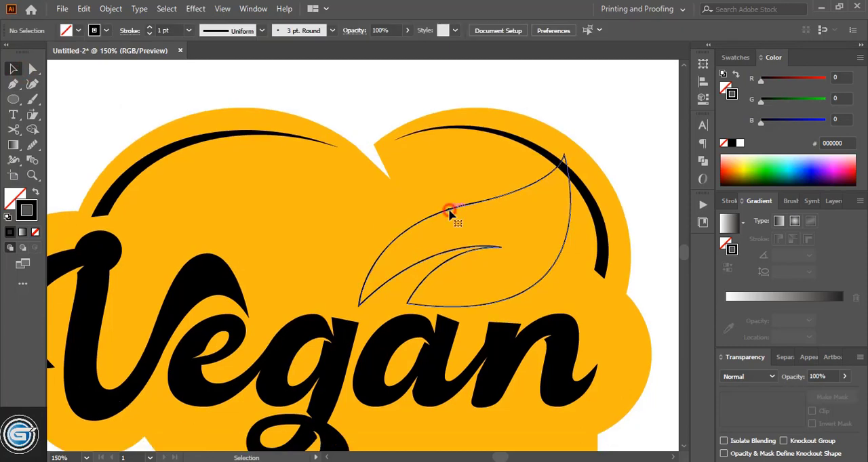
{"action": "left_click", "coordinate": [36, 233]}
{"action": "left_click", "coordinate": [15, 199]}
{"action": "left_click", "coordinate": [10, 232]}
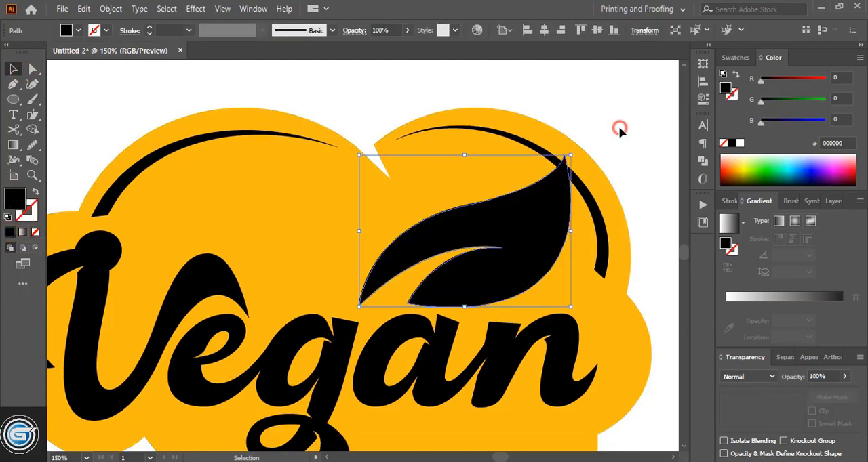
{"action": "left_click", "coordinate": [619, 127]}
- Replace the cloud background's orange fill with a linear white-to-black gradient
{"action": "key", "text": "ctrl+minus"}
{"action": "key", "text": "ctrl+minus"}
{"action": "left_click", "coordinate": [339, 209]}
{"action": "left_click", "coordinate": [768, 80]}
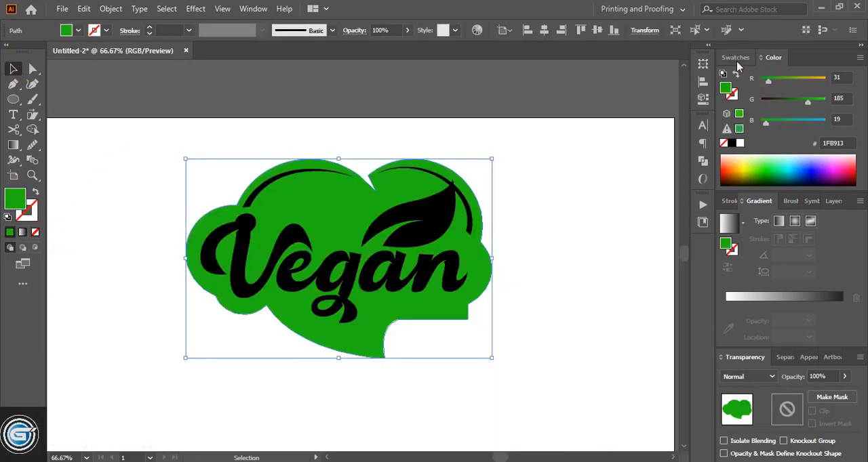
{"action": "left_click", "coordinate": [780, 296]}
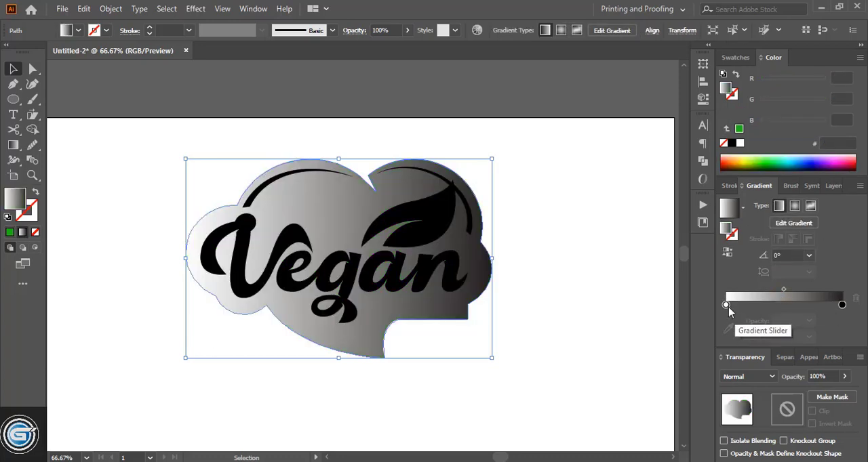
- Set the background gradient's starting color to dark green 1C520F and its ending color to green 165E0F
{"action": "double_click", "coordinate": [726, 305]}
{"action": "left_click", "coordinate": [715, 357]}
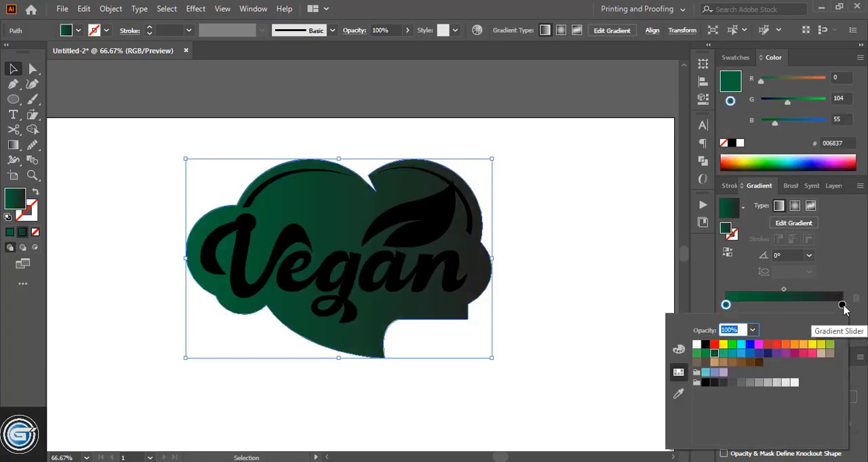
{"action": "double_click", "coordinate": [842, 305]}
{"action": "left_click", "coordinate": [707, 354]}
{"action": "left_click", "coordinate": [842, 305]}
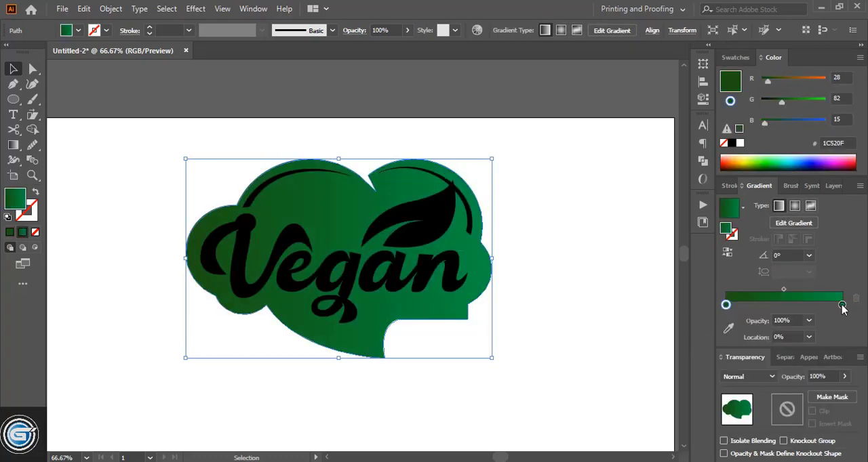
{"action": "left_click_drag", "start_coordinate": [796, 104], "coordinate": [777, 83]}
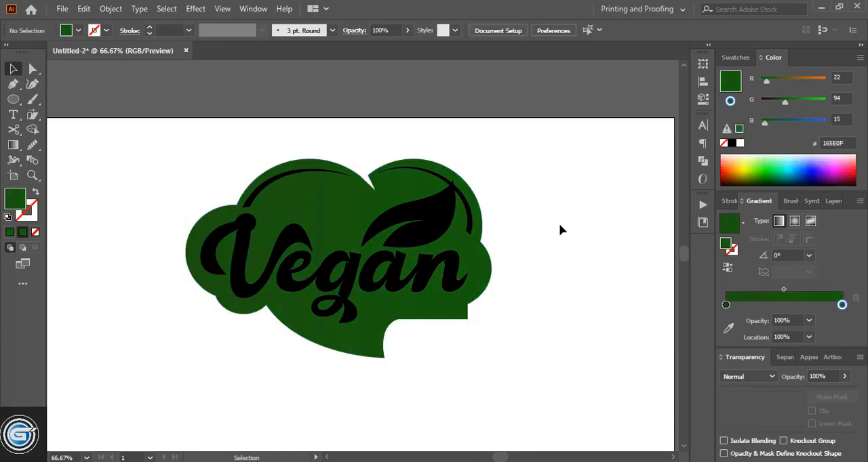
- Select all the Vegan letters and recolor them from black to golden orange DB9808
{"action": "left_click", "coordinate": [273, 259]}
{"action": "left_click", "coordinate": [293, 281], "text": "shift"}
{"action": "left_click", "coordinate": [370, 275], "text": "shift"}
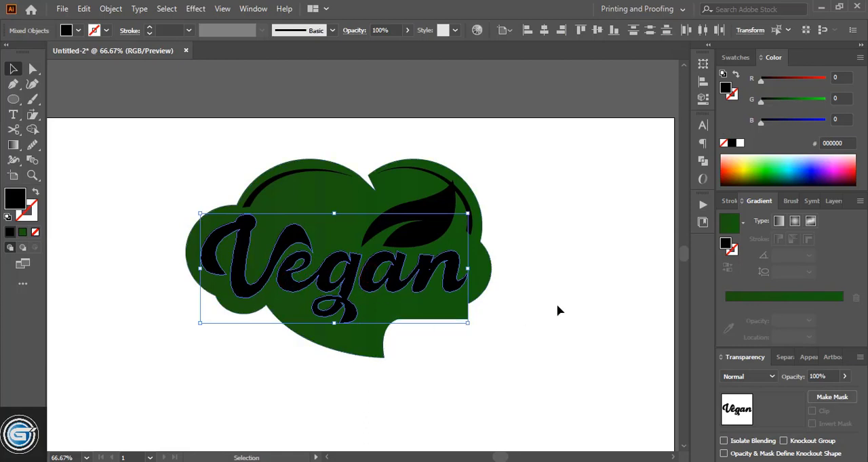
{"action": "left_click", "coordinate": [734, 58]}
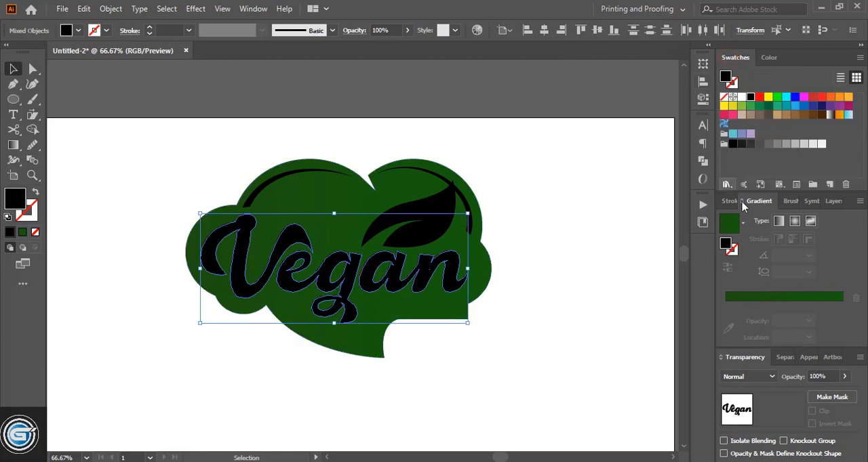
{"action": "left_click", "coordinate": [846, 106]}
{"action": "left_click", "coordinate": [773, 57]}
{"action": "left_click", "coordinate": [800, 101]}
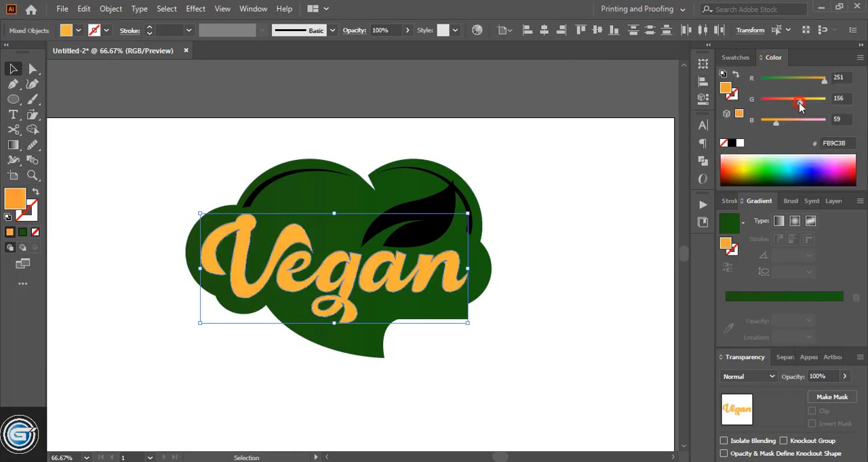
{"action": "left_click_drag", "start_coordinate": [799, 104], "coordinate": [797, 105]}
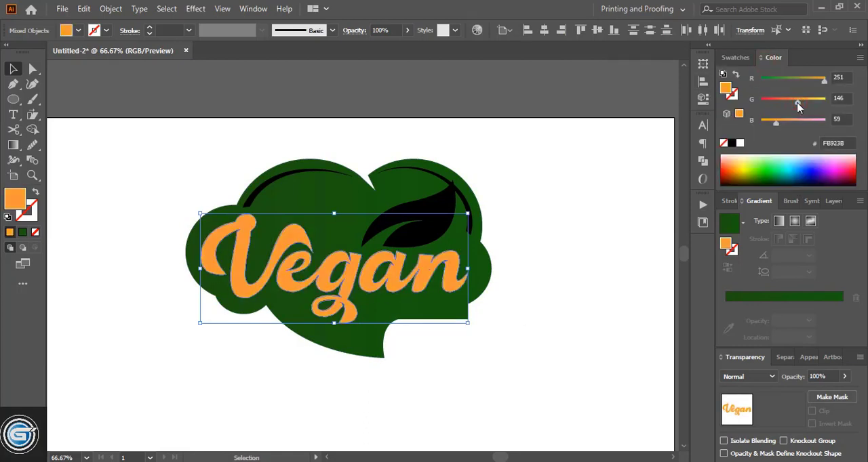
{"action": "left_click", "coordinate": [527, 276]}
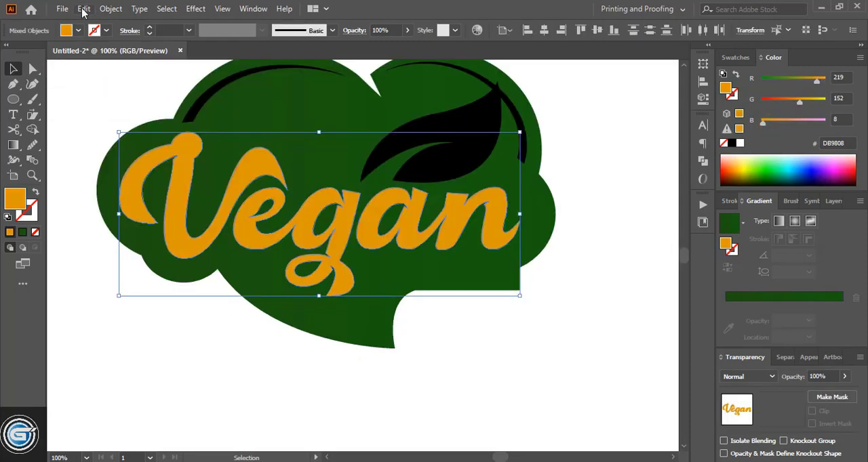
- Paste a copy of the Vegan lettering exactly over the original and recolor the copy to light orange DB9856
{"action": "left_click", "coordinate": [84, 10]}
{"action": "left_click", "coordinate": [111, 71]}
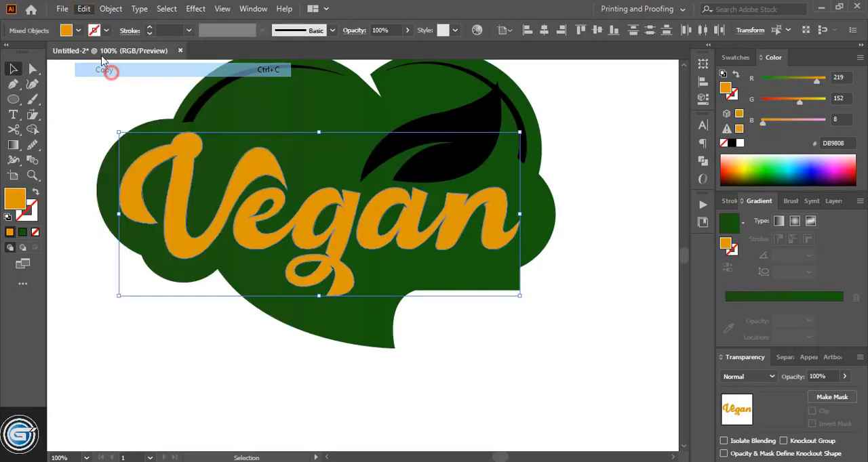
{"action": "left_click", "coordinate": [83, 9]}
{"action": "left_click", "coordinate": [116, 125]}
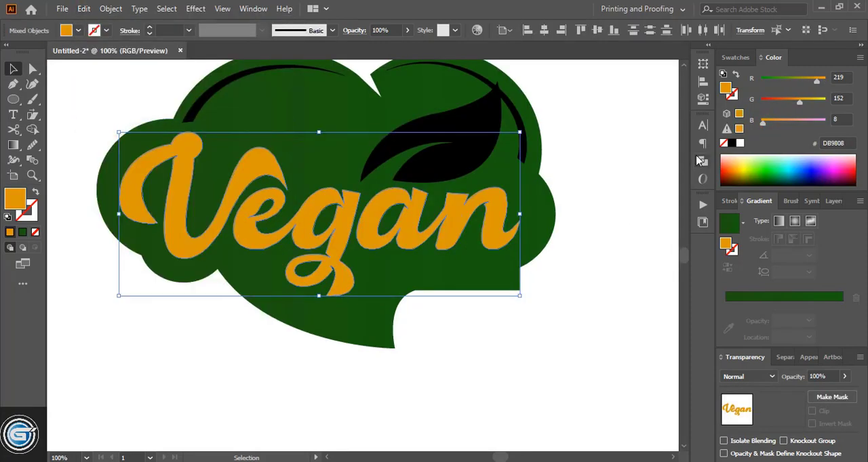
{"action": "left_click", "coordinate": [783, 120]}
{"action": "left_click", "coordinate": [141, 341]}
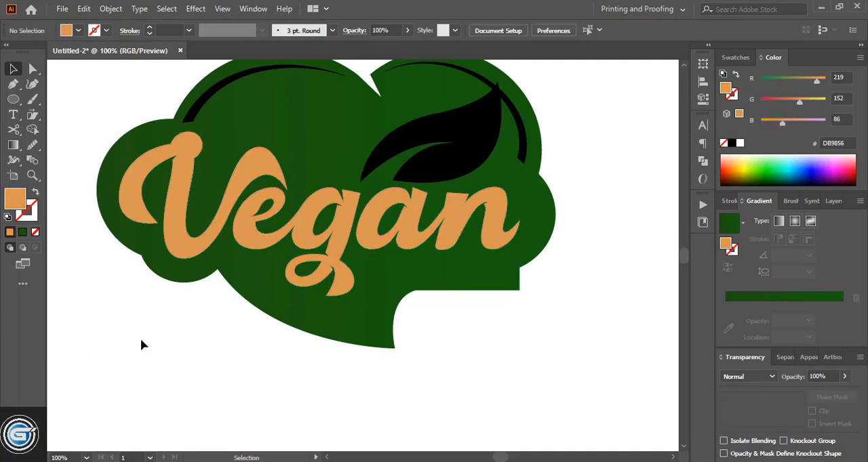
- Draw a wide ellipse over the lower part of the lettering and enlarge it to cover the lower half of the word
{"action": "left_click", "coordinate": [11, 101]}
{"action": "left_click_drag", "start_coordinate": [115, 241], "coordinate": [527, 398]}
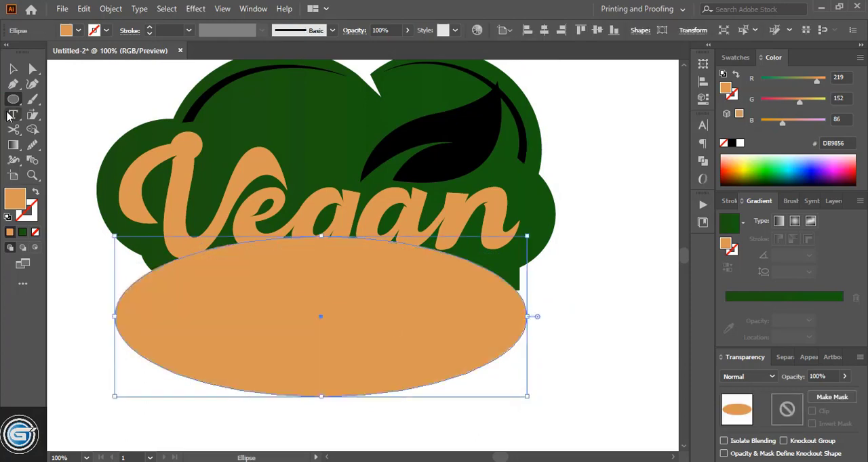
{"action": "left_click", "coordinate": [12, 69]}
{"action": "left_click_drag", "start_coordinate": [320, 237], "coordinate": [322, 209]}
- Use Shape Builder to remove the ellipse and the lower parts of the copied letters, leaving only their upper parts
{"action": "left_click", "coordinate": [349, 209], "text": "shift"}
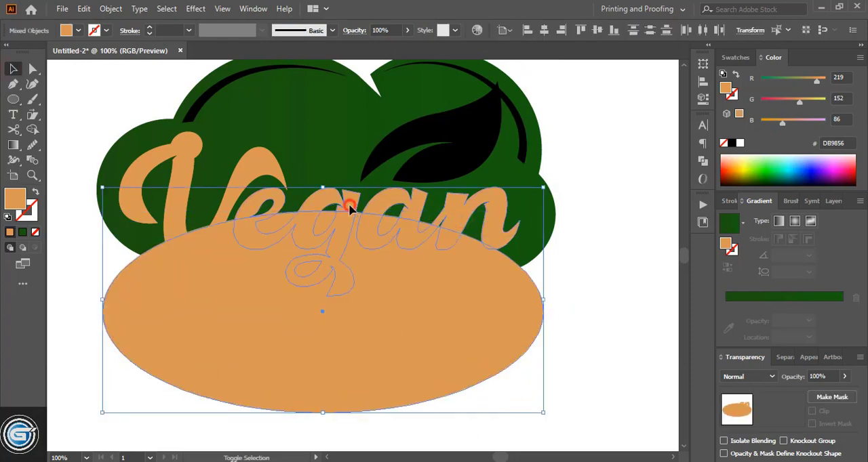
{"action": "left_click", "coordinate": [237, 197], "text": "shift"}
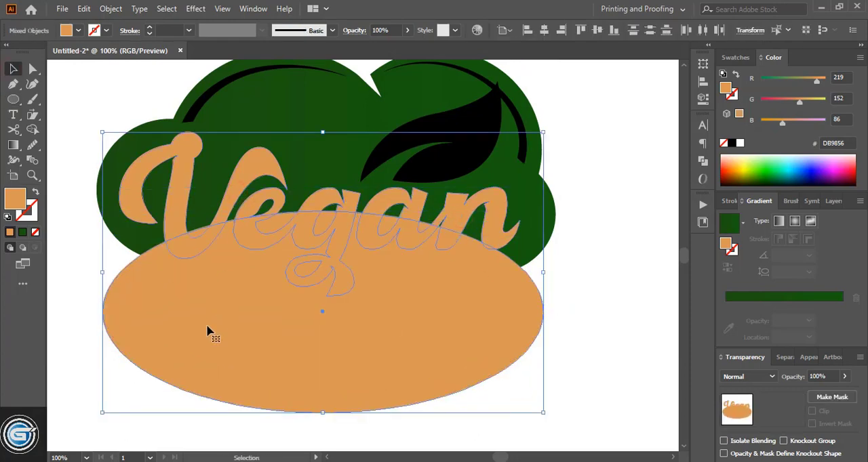
{"action": "left_click", "coordinate": [31, 130]}
{"action": "mouse_move", "coordinate": [160, 251]}
{"action": "left_mouse_down"}
{"action": "mouse_move", "coordinate": [488, 251]}
{"action": "mouse_move", "coordinate": [278, 261]}
{"action": "mouse_move", "coordinate": [249, 305]}
{"action": "left_mouse_up"}
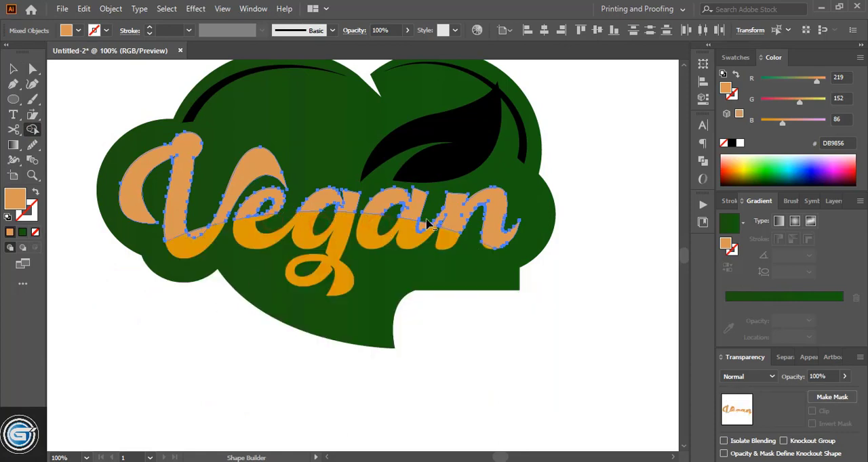
{"action": "key", "text": "v"}
{"action": "key", "text": "ctrl+minus"}
{"action": "left_click", "coordinate": [434, 380]}
- Recolor the upper letter pieces to bright yellow by setting green to 189 and blue to 29 and raising red
{"action": "left_click", "coordinate": [272, 292]}
{"action": "left_click", "coordinate": [303, 295], "text": "shift"}
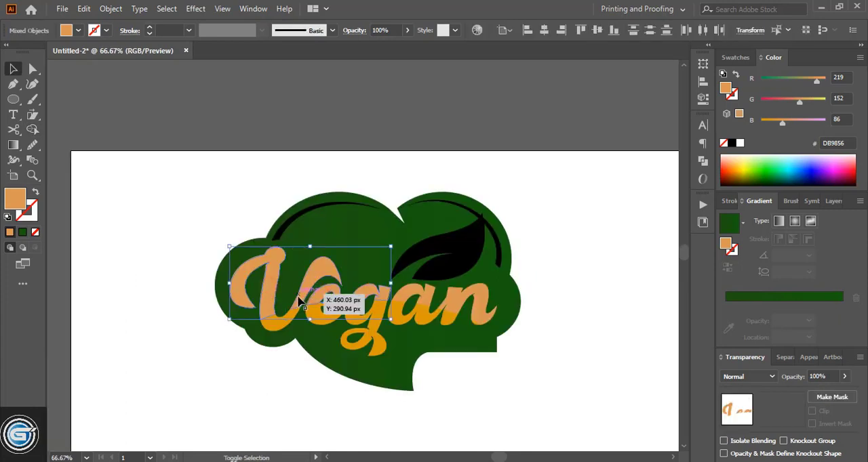
{"action": "left_click", "coordinate": [415, 299], "text": "shift"}
{"action": "left_click", "coordinate": [451, 312], "text": "shift"}
{"action": "left_click", "coordinate": [818, 101]}
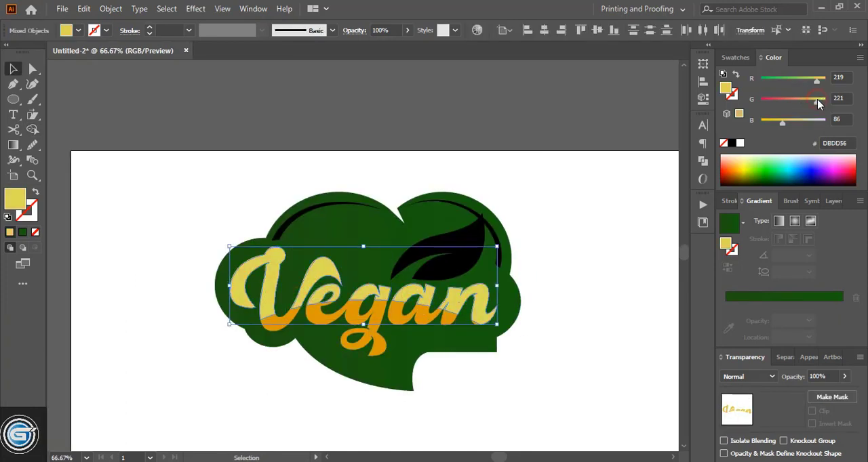
{"action": "left_click", "coordinate": [809, 101]}
{"action": "left_click_drag", "start_coordinate": [782, 123], "coordinate": [768, 124]}
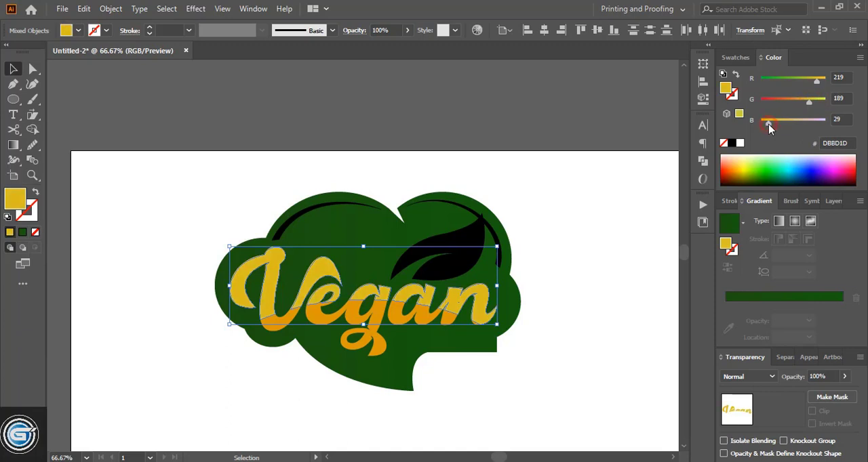
{"action": "left_click_drag", "start_coordinate": [816, 81], "coordinate": [824, 80]}
{"action": "left_click", "coordinate": [583, 251]}
- Recolor both highlight arcs on the cloud shape to medium green 007C00
{"action": "scroll", "coordinate": [584, 251], "scroll_direction": "down", "scroll_amount": 1}
{"action": "left_click", "coordinate": [498, 223]}
{"action": "left_click", "coordinate": [310, 194], "text": "shift"}
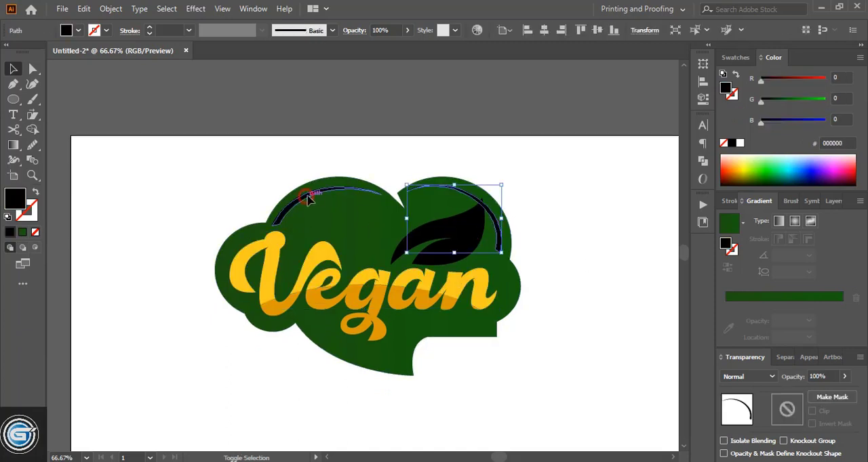
{"action": "left_click", "coordinate": [796, 100]}
{"action": "left_click", "coordinate": [593, 232]}
{"action": "key", "text": "ctrl+plus"}
{"action": "scroll", "coordinate": [593, 232], "scroll_direction": "up", "scroll_amount": 1}
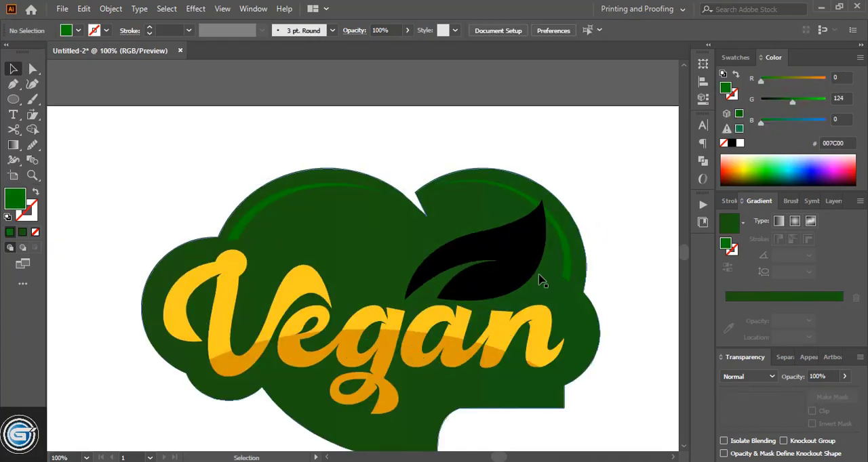
- Recolor the leaf by sampling the green of the highlight arc with the Eyedropper
{"action": "left_click", "coordinate": [517, 248]}
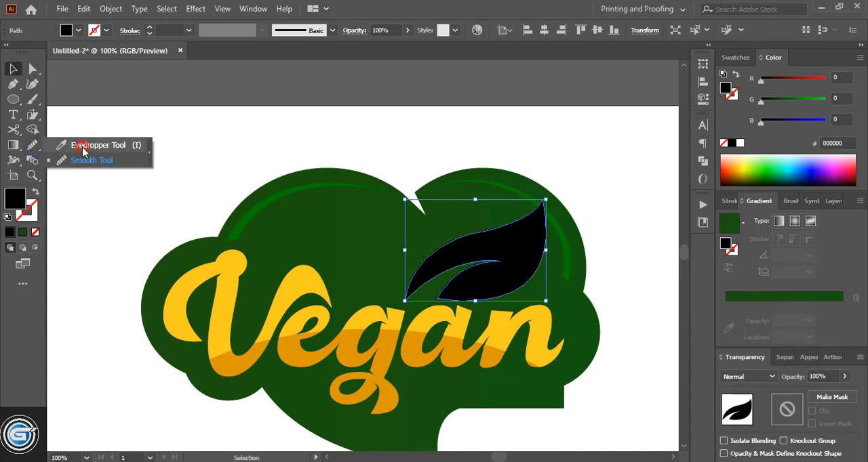
{"action": "left_click", "coordinate": [32, 144]}
{"action": "left_click", "coordinate": [254, 201]}
{"action": "left_click", "coordinate": [12, 68]}
{"action": "left_click", "coordinate": [139, 161]}
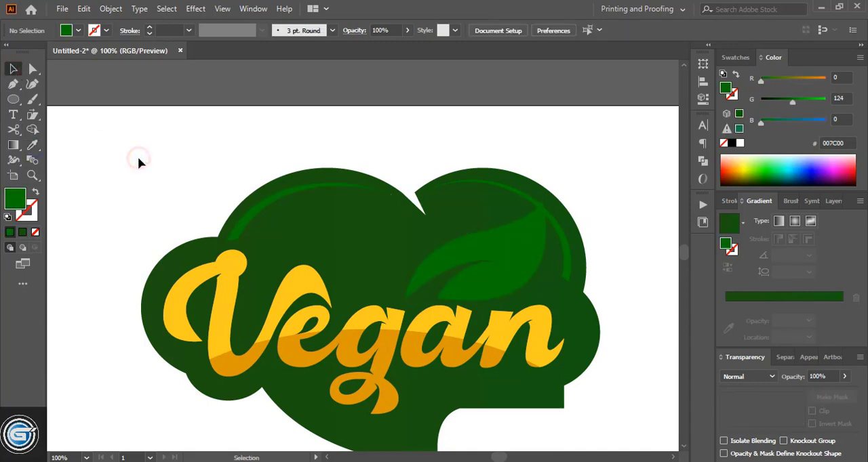
- Offset the leaf's path by -2 to create a slightly smaller inner leaf
{"action": "left_click", "coordinate": [493, 242]}
{"action": "left_click", "coordinate": [108, 9]}
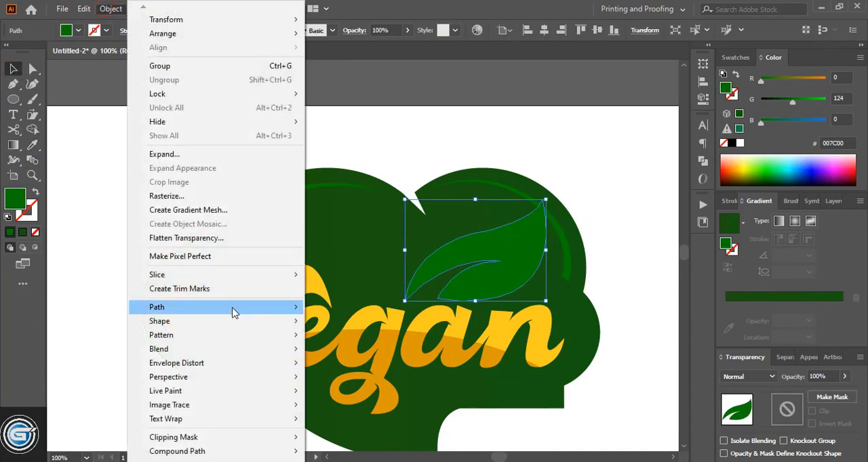
{"action": "mouse_move", "coordinate": [233, 311]}
{"action": "left_click", "coordinate": [397, 355]}
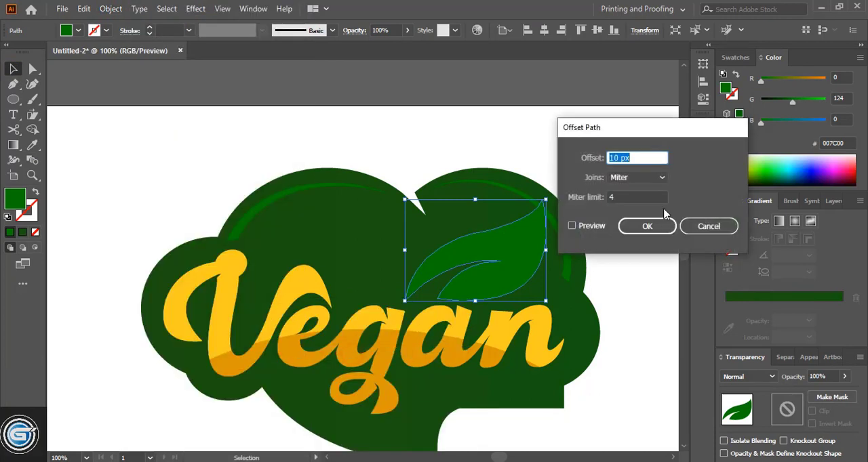
{"action": "left_click", "coordinate": [571, 226]}
{"action": "left_click", "coordinate": [644, 227]}
- Fill the inner leaf with a linear gradient from light green 8CC63F at its top to dark green at its bottom
{"action": "left_click", "coordinate": [793, 299]}
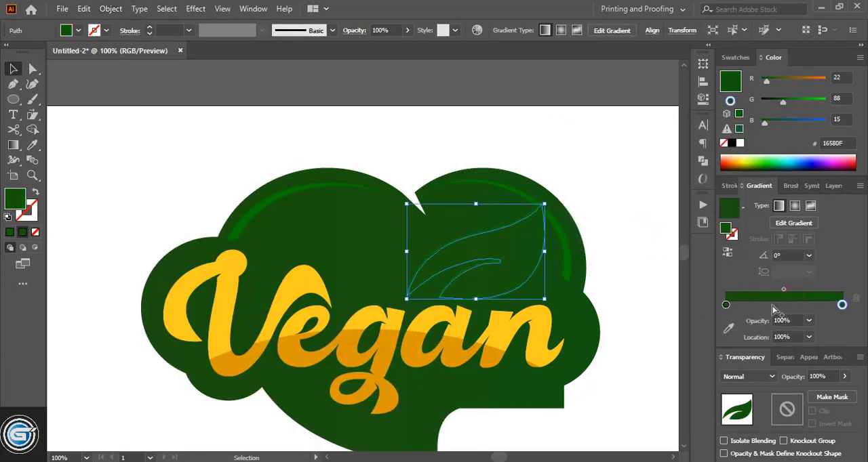
{"action": "double_click", "coordinate": [726, 305]}
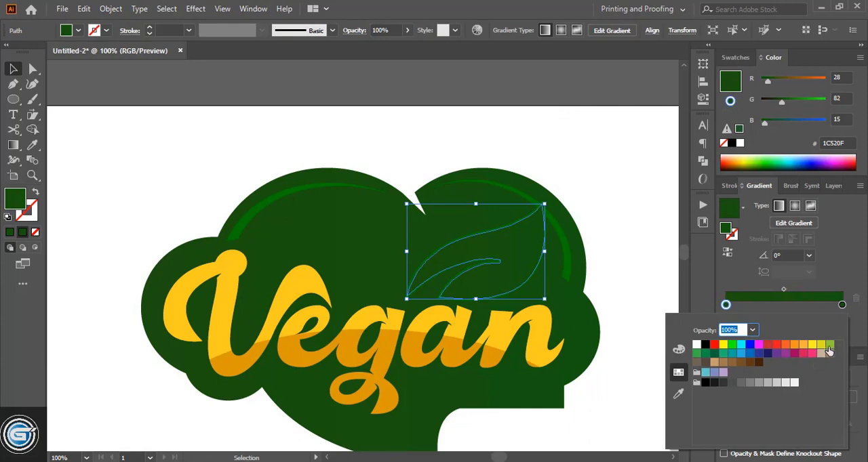
{"action": "left_click", "coordinate": [830, 346]}
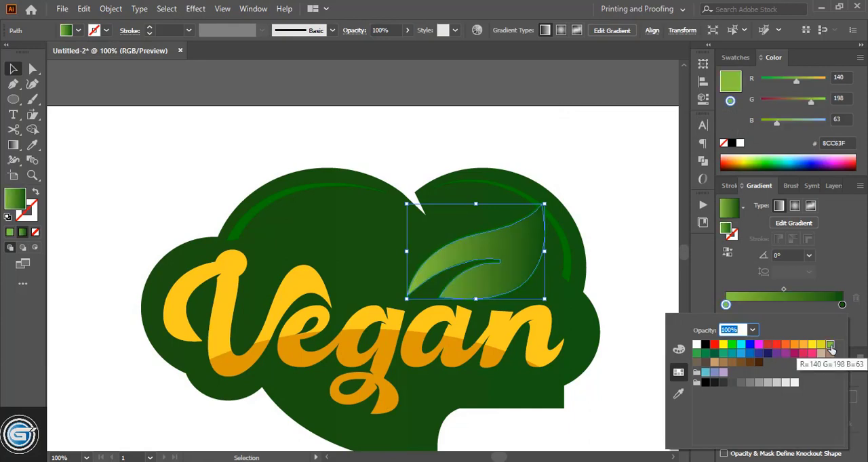
{"action": "left_click", "coordinate": [13, 145]}
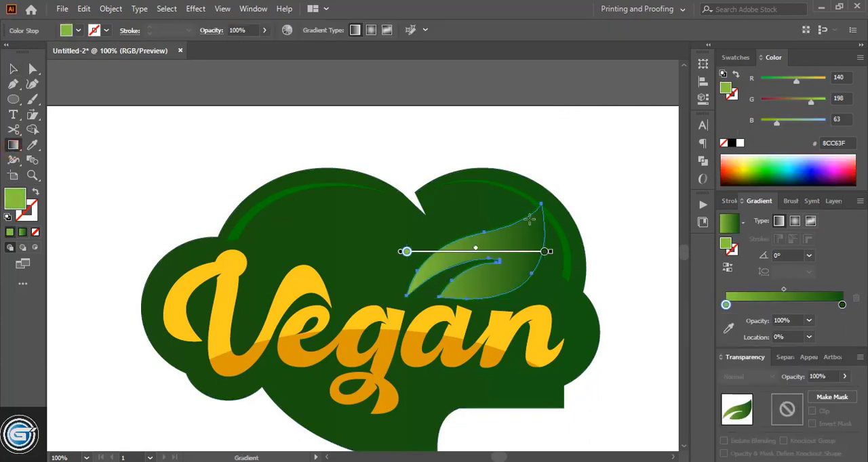
{"action": "left_click_drag", "start_coordinate": [494, 203], "coordinate": [469, 291]}
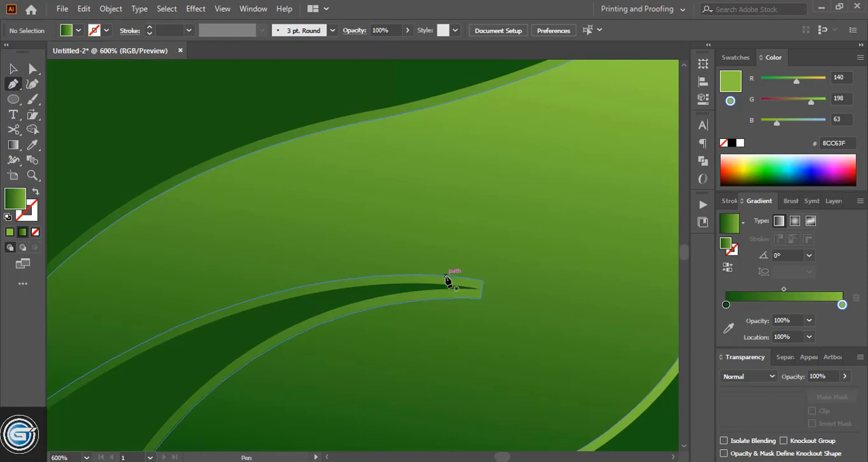
- Draw a small pointed shape with the Pen tool over the blunt tip of the inner leaf's notch
{"action": "left_click", "coordinate": [445, 276]}
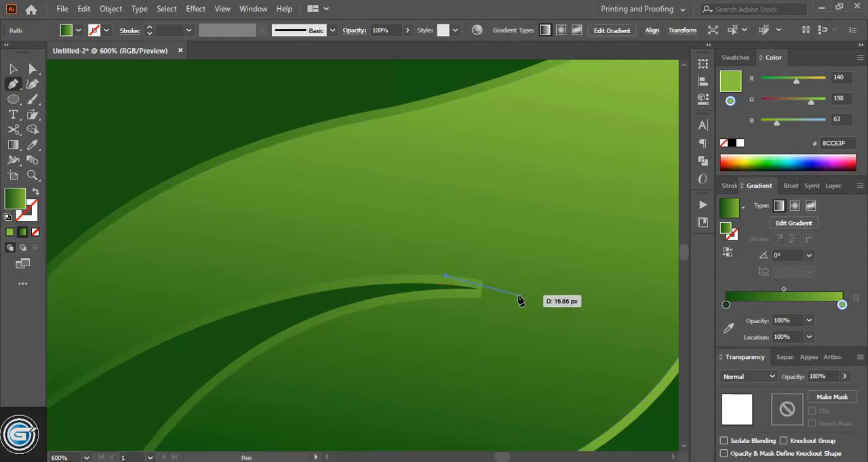
{"action": "left_click_drag", "start_coordinate": [519, 297], "coordinate": [537, 307]}
{"action": "left_click", "coordinate": [518, 296]}
{"action": "left_click_drag", "start_coordinate": [416, 301], "coordinate": [387, 305]}
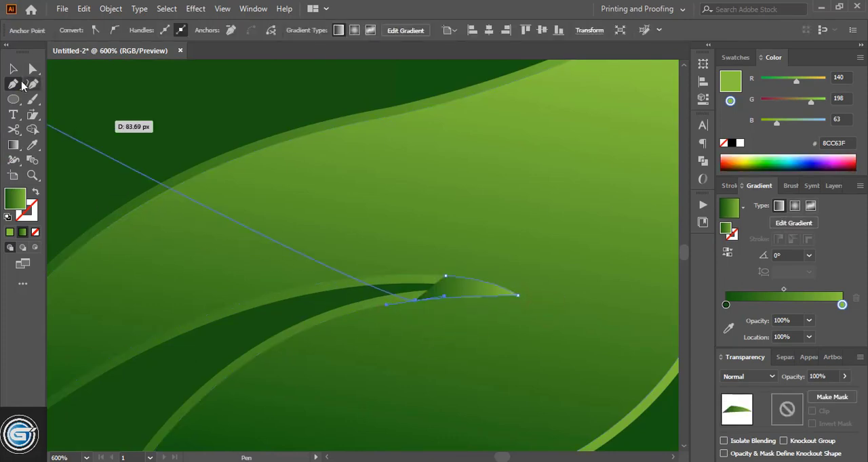
- Use Shape Builder to cut the pointed shape out of the inner leaf's notch and activate the Delete Anchor Point tool
{"action": "left_click", "coordinate": [13, 69]}
{"action": "left_click", "coordinate": [481, 351]}
{"action": "left_click", "coordinate": [33, 129]}
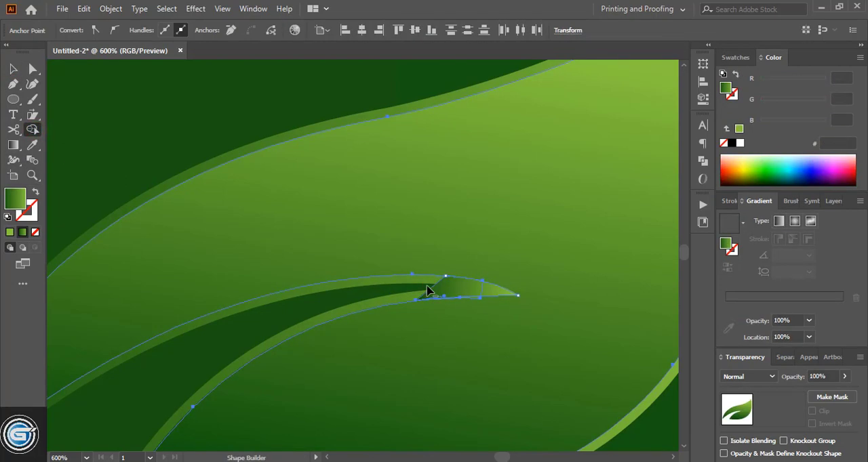
{"action": "left_click_drag", "start_coordinate": [428, 291], "coordinate": [498, 292]}
{"action": "right_click", "coordinate": [14, 85]}
{"action": "left_click", "coordinate": [45, 130]}
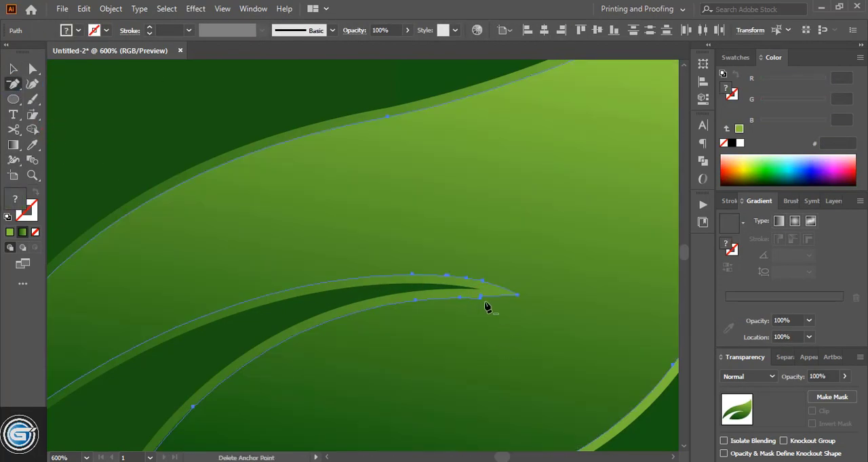
- Draw a curved vein line along the leaf's upper lobe with the Pen tool
{"action": "key", "text": "p"}
{"action": "left_click_drag", "start_coordinate": [364, 275], "coordinate": [446, 305]}
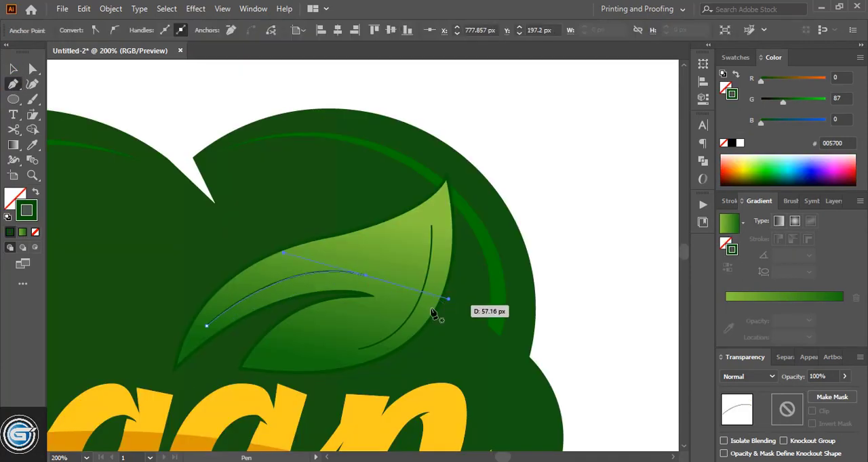
{"action": "left_click", "coordinate": [14, 69]}
{"action": "left_click", "coordinate": [139, 92]}
- Select both vein lines on the leaf and set their stroke weight to 5 pt
{"action": "left_click", "coordinate": [283, 279]}
{"action": "left_click", "coordinate": [421, 294], "text": "shift"}
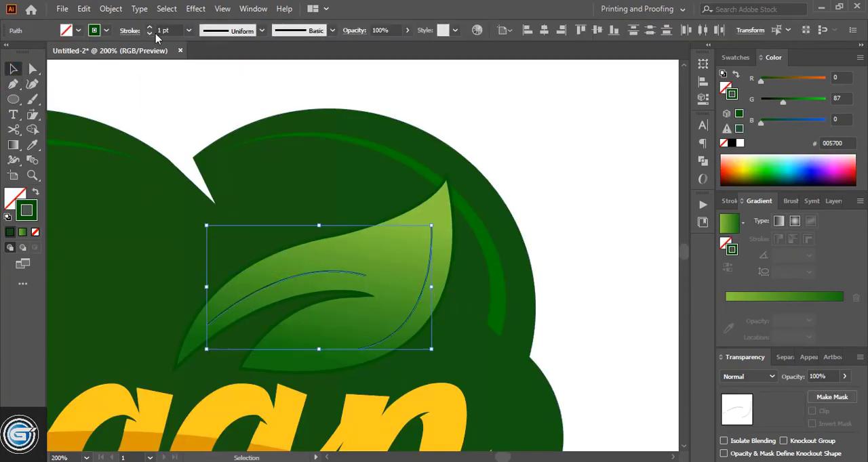
{"action": "left_click", "coordinate": [149, 27]}
{"action": "left_click", "coordinate": [149, 27]}
{"action": "left_click", "coordinate": [149, 27]}
{"action": "left_click", "coordinate": [149, 27]}
- Apply the wedge-shaped width profile to both veins, expanding them into filled shapes at 54% opacity
{"action": "left_click", "coordinate": [262, 31]}
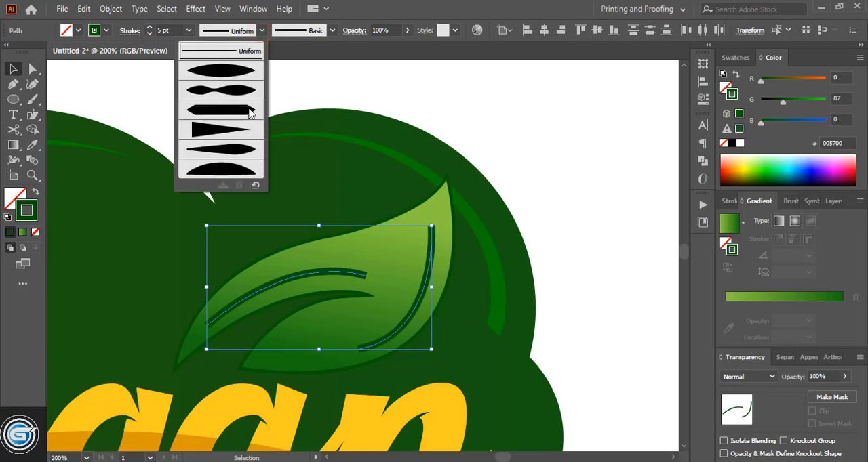
{"action": "left_click", "coordinate": [242, 130]}
{"action": "left_click", "coordinate": [111, 10]}
{"action": "left_click", "coordinate": [183, 169]}
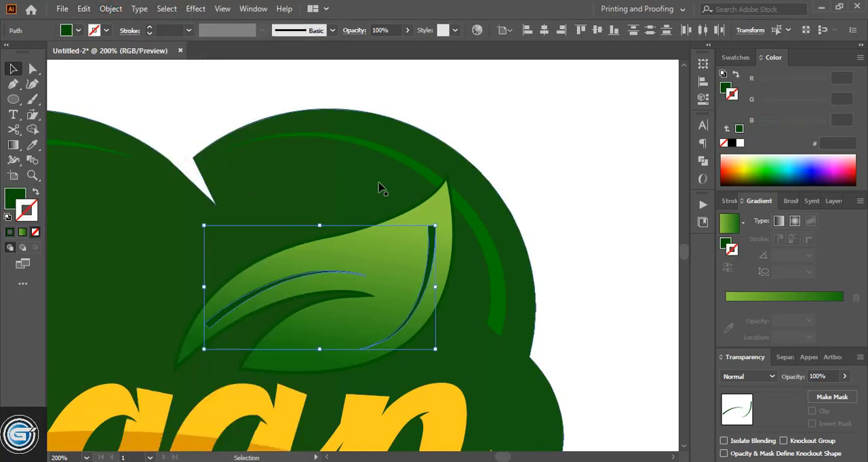
{"action": "left_click", "coordinate": [509, 177]}
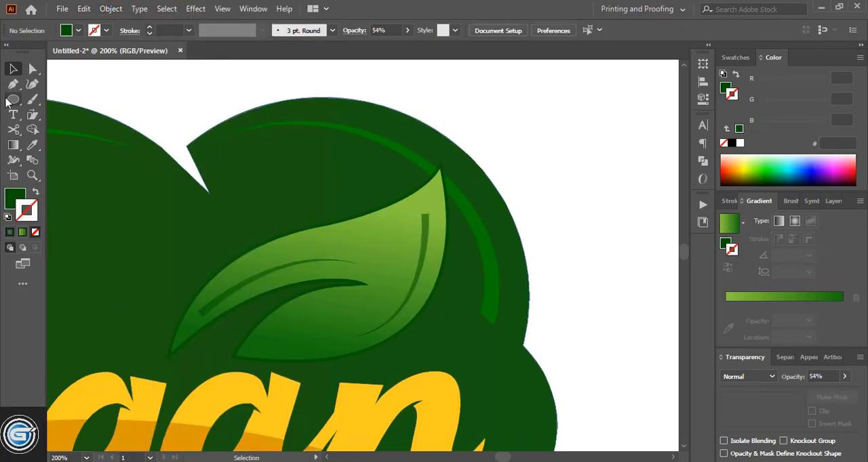
- Draw a circle about 24 px across beside the cloud shape and fill it with a radial gradient from light green to white
{"action": "left_click", "coordinate": [12, 100]}
{"action": "left_click_drag", "start_coordinate": [530, 155], "coordinate": [550, 171]}
{"action": "left_click", "coordinate": [787, 299]}
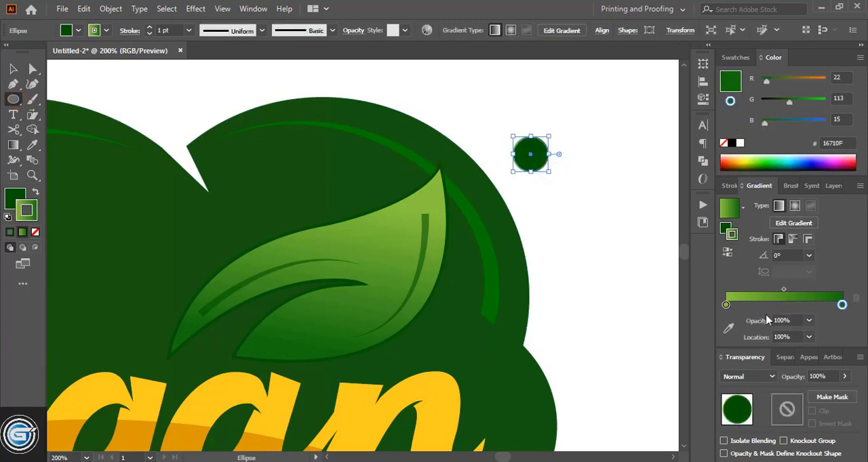
{"action": "left_click", "coordinate": [794, 205]}
{"action": "double_click", "coordinate": [726, 305]}
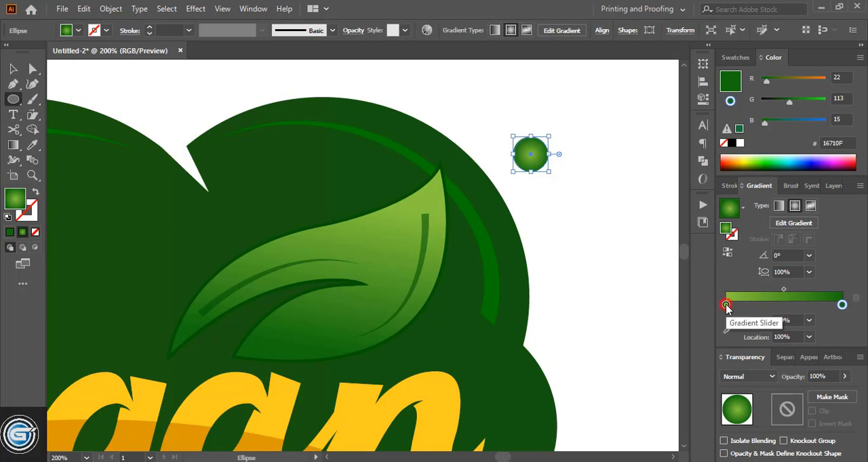
{"action": "double_click", "coordinate": [842, 306]}
{"action": "left_click", "coordinate": [697, 345]}
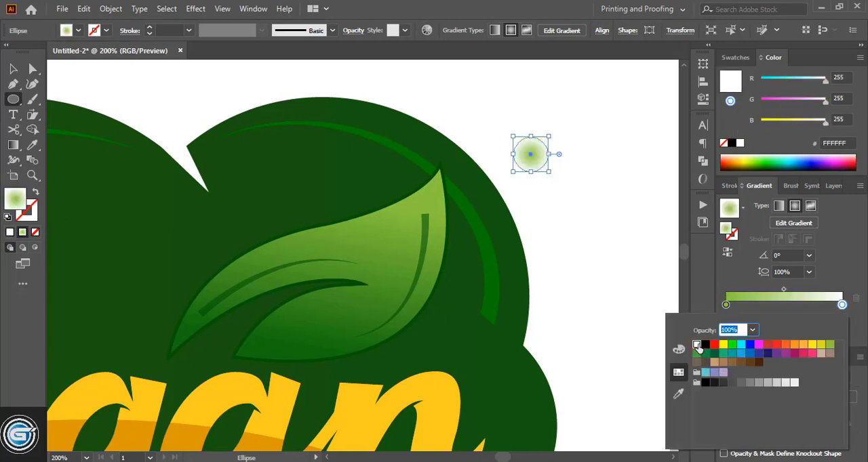
{"action": "left_click", "coordinate": [727, 253]}
{"action": "left_click", "coordinate": [727, 253]}
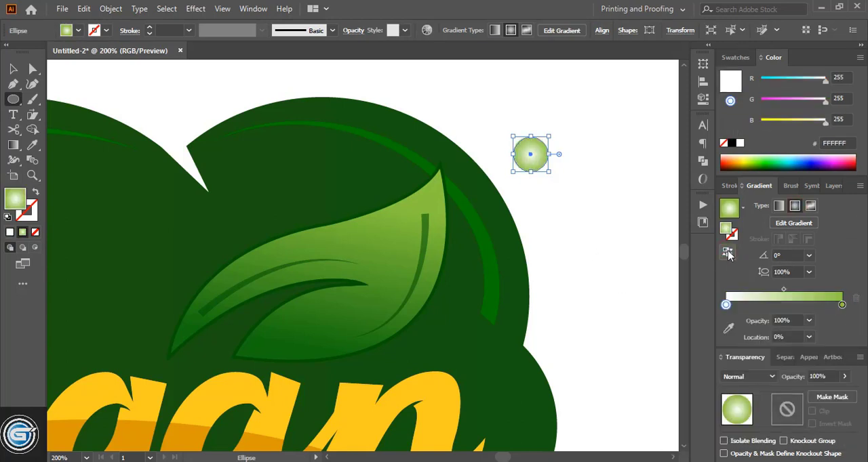
{"action": "left_click", "coordinate": [728, 253]}
- Set the outer stop of the overlaid circle's semi-transparent radial gradient to gray B3B3B3
{"action": "left_click", "coordinate": [14, 69]}
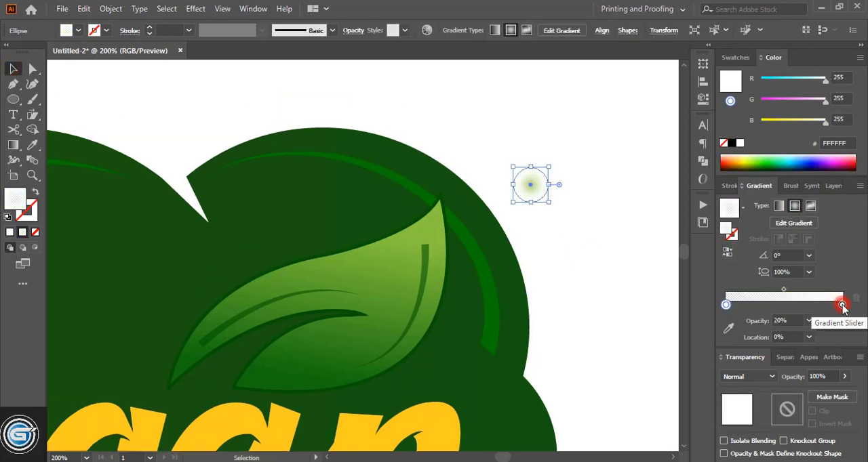
{"action": "double_click", "coordinate": [842, 306]}
{"action": "left_click", "coordinate": [771, 385]}
{"action": "left_click", "coordinate": [622, 247]}
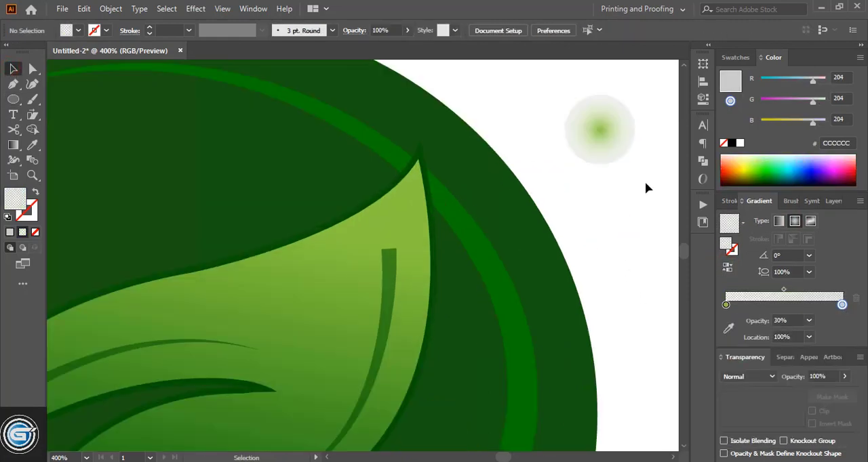
- Place the circles over the cloud's right edge near the leaf tip and reverse the semi-transparent circle's radial gradient
{"action": "left_click_drag", "start_coordinate": [647, 183], "coordinate": [526, 243]}
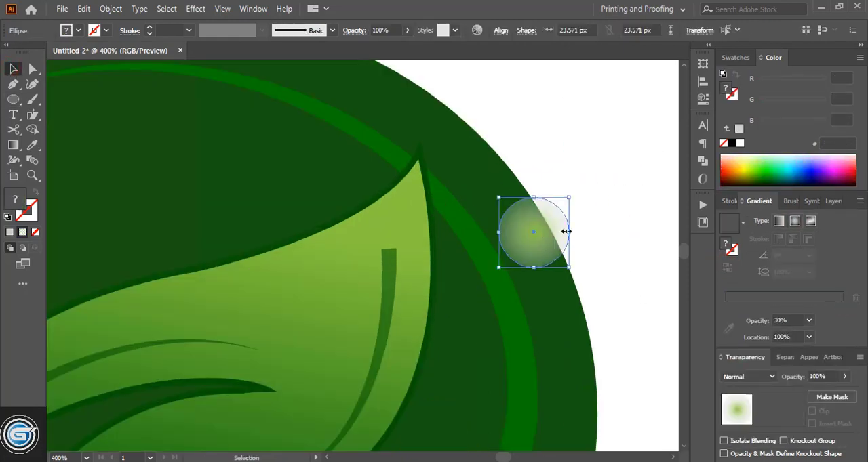
{"action": "left_click", "coordinate": [595, 214]}
{"action": "left_click", "coordinate": [538, 248]}
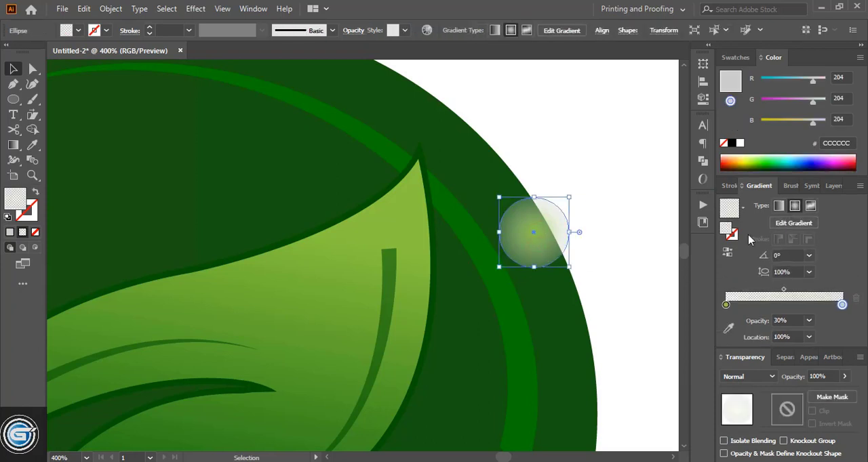
{"action": "left_click", "coordinate": [727, 251]}
{"action": "left_click", "coordinate": [627, 246]}
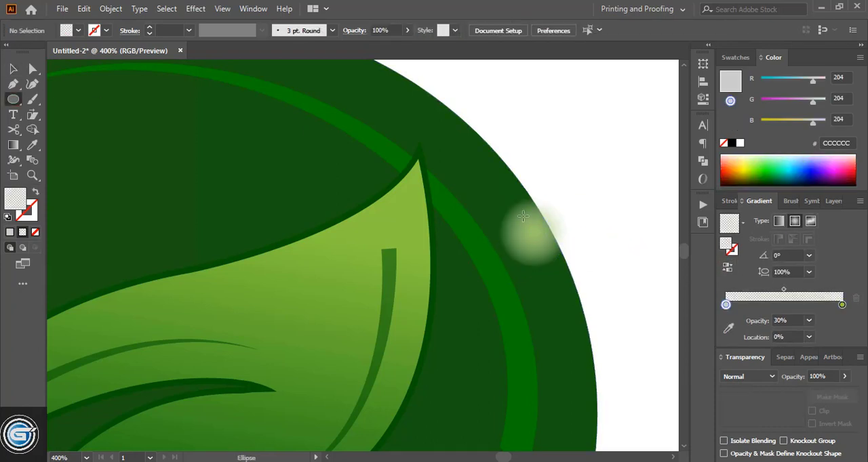
- Draw a small ellipse over the glowing circle and fill it with a white-to-black linear gradient
{"action": "left_click_drag", "start_coordinate": [517, 209], "coordinate": [563, 240]}
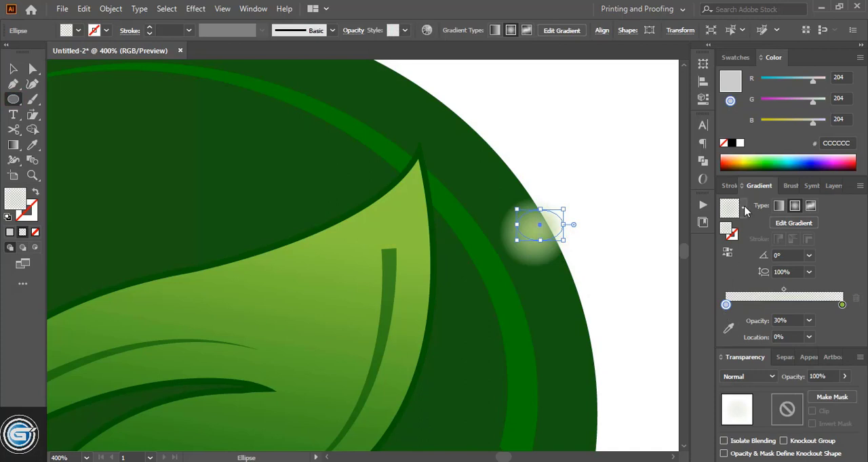
{"action": "left_click", "coordinate": [744, 211]}
{"action": "left_click", "coordinate": [645, 233]}
- Try 0% opacity for the black stop of the ellipse's gradient and settle on 30%
{"action": "left_click", "coordinate": [841, 304]}
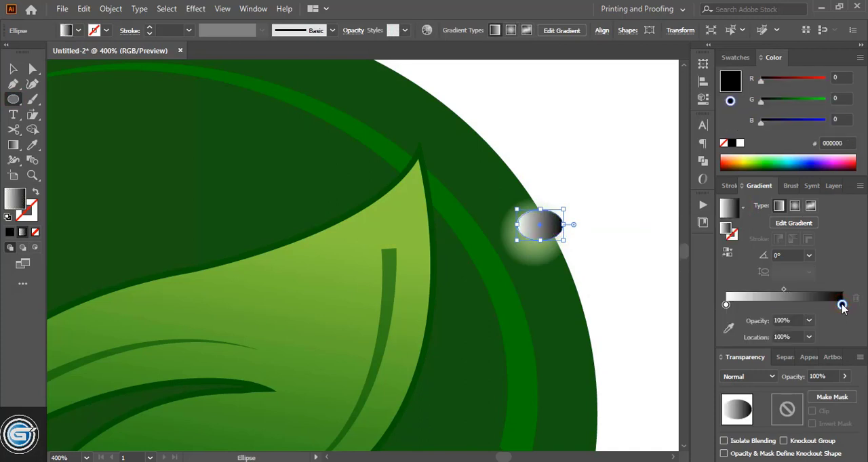
{"action": "double_click", "coordinate": [841, 304]}
{"action": "left_click", "coordinate": [754, 331]}
{"action": "left_click", "coordinate": [767, 179]}
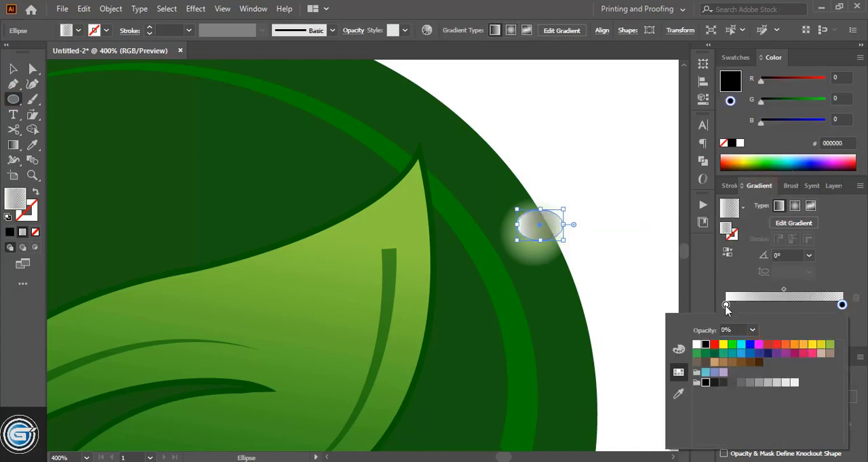
{"action": "key", "text": "Escape"}
{"action": "left_click", "coordinate": [809, 321]}
{"action": "left_click", "coordinate": [829, 214]}
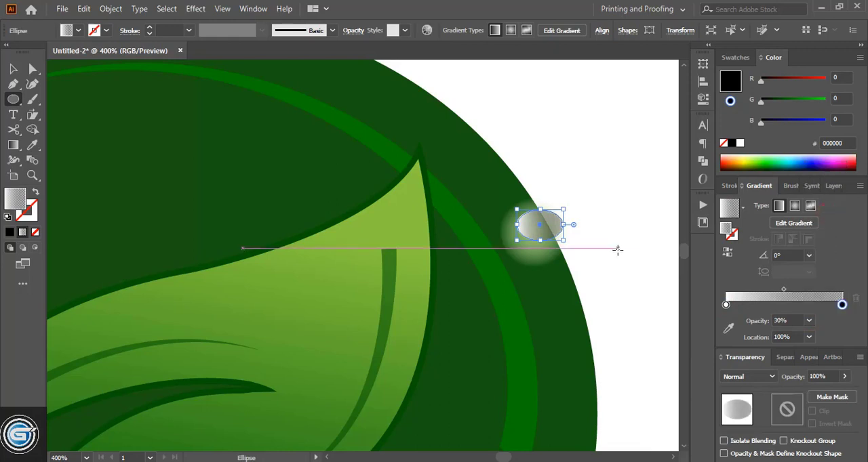
- Move the ellipse to the upper part of the circle and set its white gradient stop to 30% opacity
{"action": "key", "text": "v"}
{"action": "left_click", "coordinate": [603, 175]}
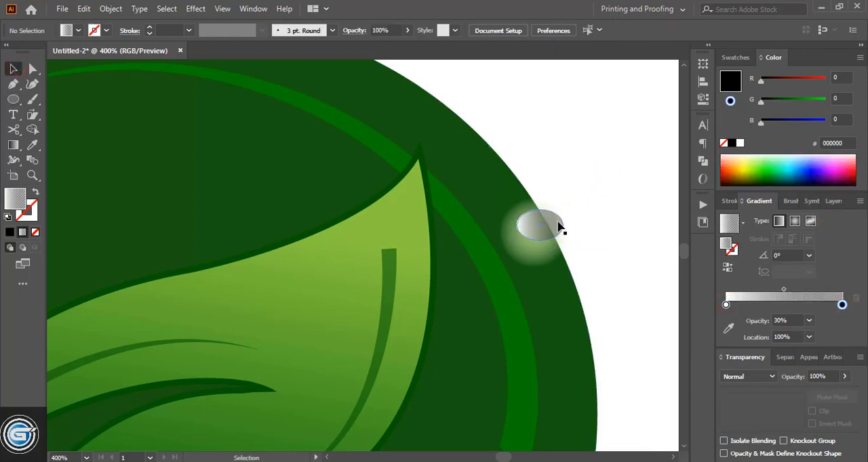
{"action": "left_click_drag", "start_coordinate": [552, 221], "coordinate": [550, 217]}
{"action": "left_click", "coordinate": [725, 304]}
{"action": "left_click", "coordinate": [809, 320]}
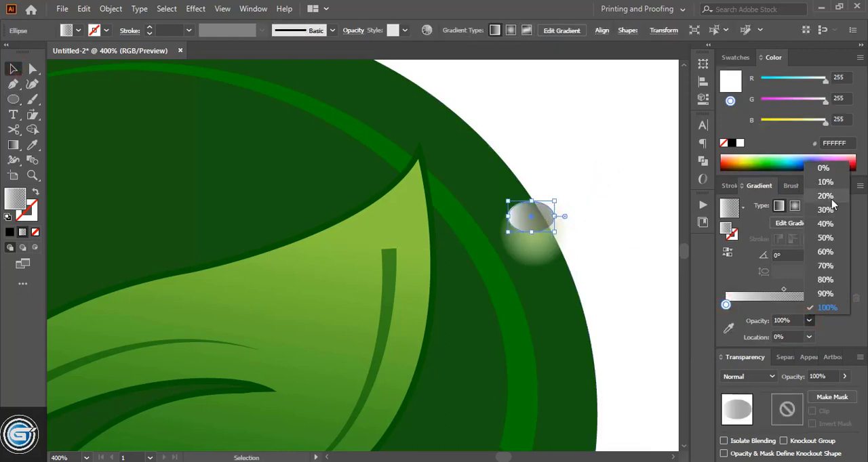
{"action": "left_click", "coordinate": [832, 204]}
{"action": "left_click", "coordinate": [809, 322]}
{"action": "left_click", "coordinate": [828, 212]}
- Turn the ellipse's linear gradient to -90° and set its black stop to 0% opacity
{"action": "key", "text": "g"}
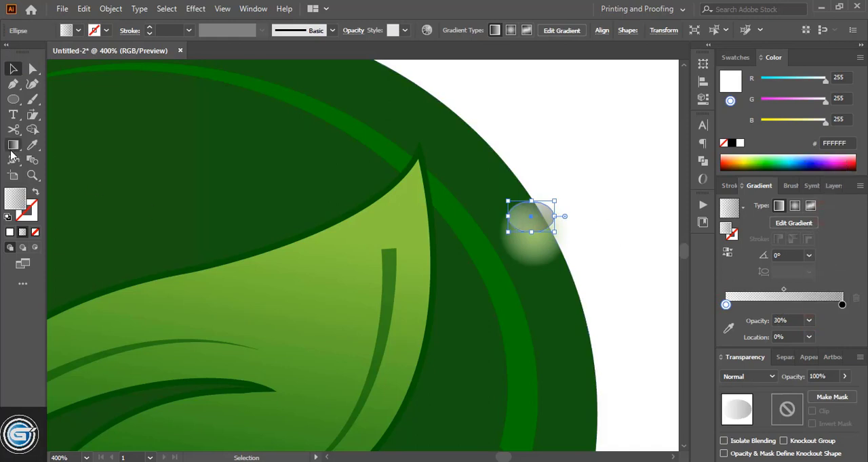
{"action": "key", "text": "v"}
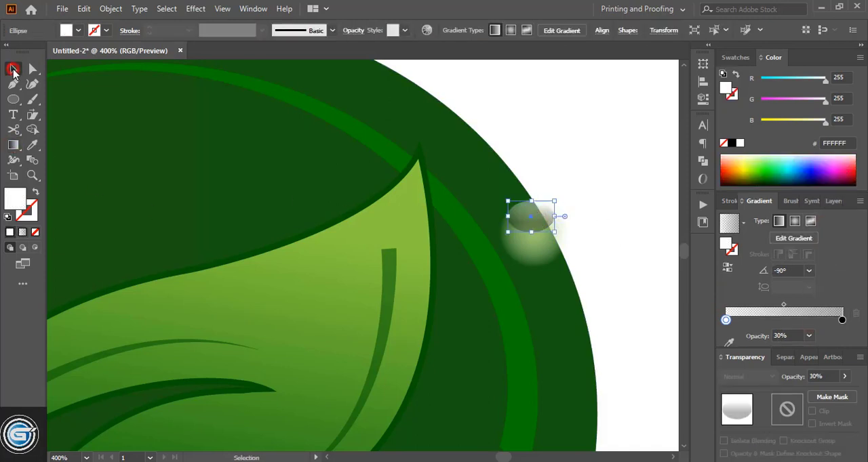
{"action": "left_click", "coordinate": [589, 187]}
{"action": "key", "text": "ctrl+="}
{"action": "left_click_drag", "start_coordinate": [607, 206], "coordinate": [579, 202]}
{"action": "left_click", "coordinate": [842, 305]}
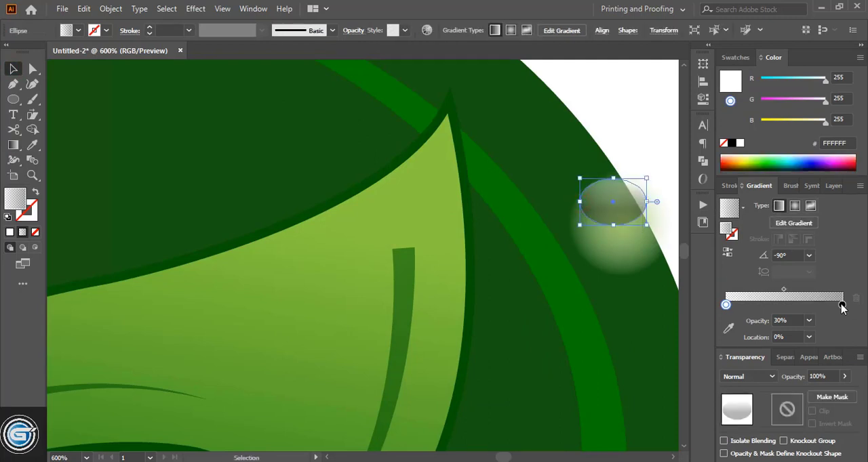
{"action": "left_click", "coordinate": [809, 321]}
{"action": "left_click", "coordinate": [823, 168]}
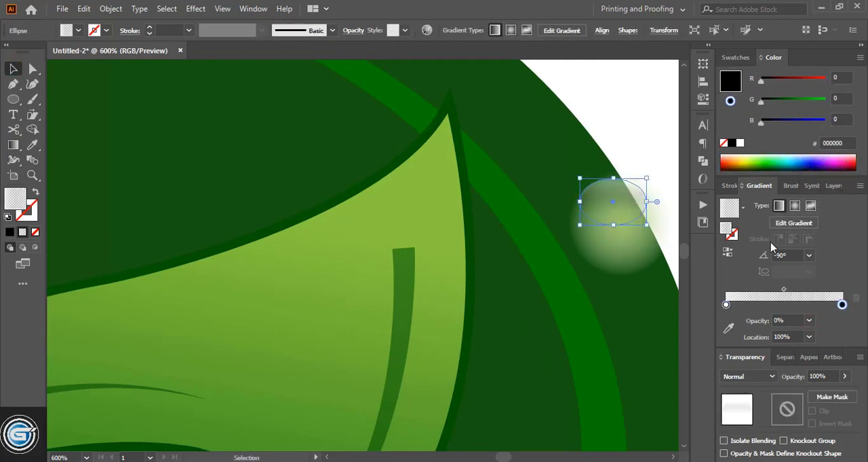
- Duplicate the ellipse onto the lower part of the glowing circle and flip the copy's gradient direction to 90°
{"action": "left_click", "coordinate": [662, 146]}
{"action": "left_click_drag", "start_coordinate": [621, 201], "coordinate": [622, 248]}
{"action": "left_click", "coordinate": [643, 133]}
{"action": "left_click", "coordinate": [631, 249]}
{"action": "left_click", "coordinate": [14, 145]}
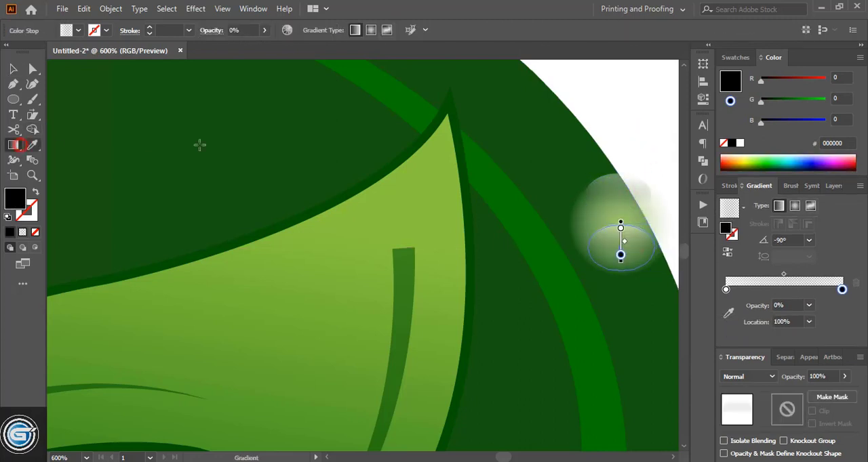
{"action": "left_click_drag", "start_coordinate": [630, 272], "coordinate": [631, 227]}
{"action": "left_click", "coordinate": [15, 70]}
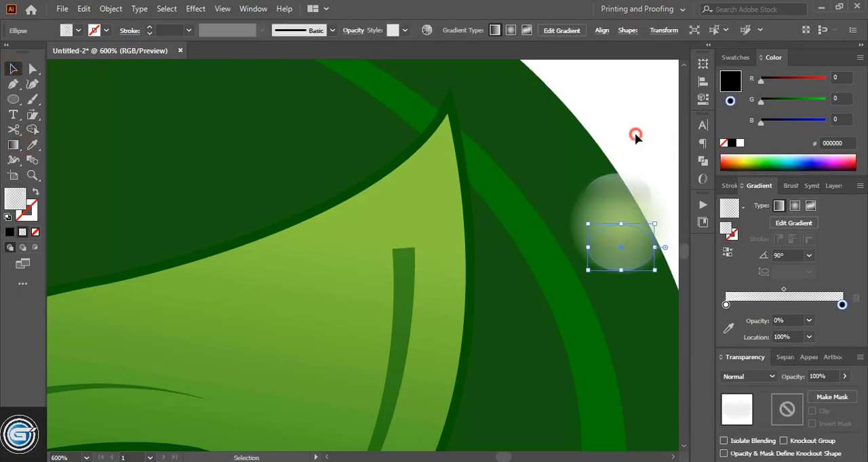
{"action": "left_click", "coordinate": [635, 132]}
- Recolor the glowing circle's green gradient stop to light grey CCCCCC and stack the drop's circles together
{"action": "left_click", "coordinate": [625, 226]}
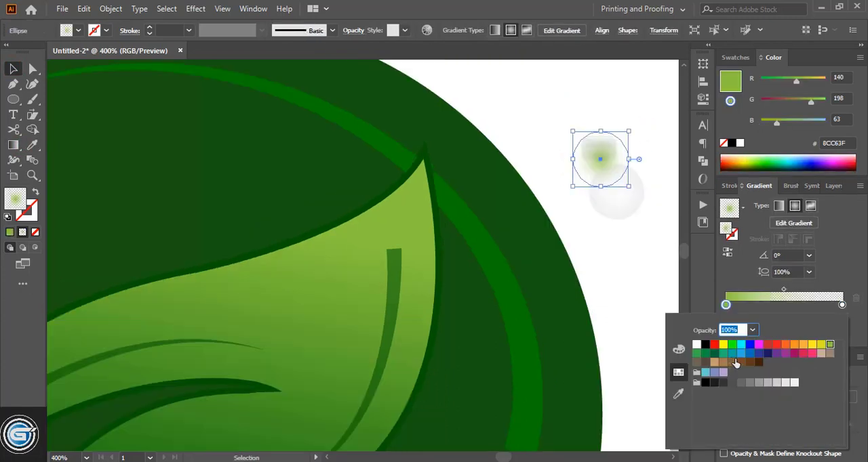
{"action": "left_click", "coordinate": [776, 383]}
{"action": "left_click", "coordinate": [631, 264]}
{"action": "left_click_drag", "start_coordinate": [620, 214], "coordinate": [604, 173]}
{"action": "left_click", "coordinate": [602, 87]}
- Group the dew drop's parts, place the drop on the upper leaf beside the dark vein and scale it down
{"action": "left_click_drag", "start_coordinate": [563, 105], "coordinate": [357, 282]}
{"action": "key", "text": "ctrl+g"}
{"action": "left_click_drag", "start_coordinate": [373, 237], "coordinate": [368, 249]}
{"action": "left_click", "coordinate": [559, 157]}
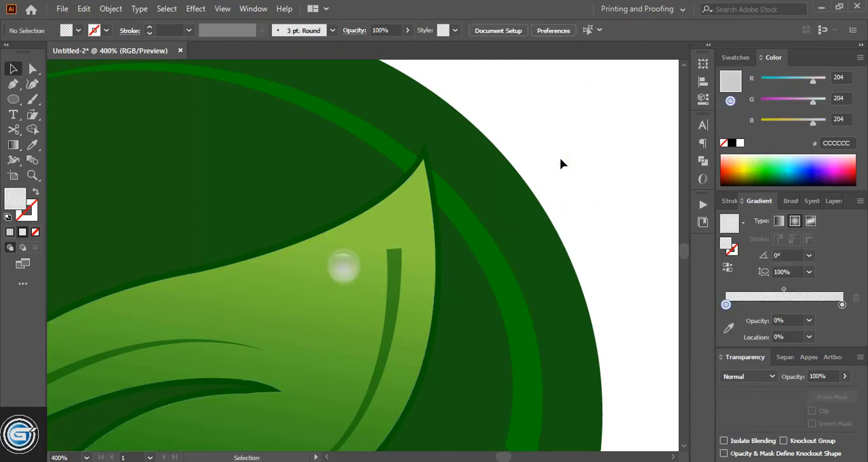
- Duplicate the dew drop lower on the leaf, shrink the copy and flatten it slightly
{"action": "scroll", "coordinate": [559, 157], "scroll_direction": "down", "scroll_amount": 3}
{"action": "left_click_drag", "start_coordinate": [355, 199], "coordinate": [355, 235]}
{"action": "left_click_drag", "start_coordinate": [361, 228], "coordinate": [362, 228]}
{"action": "left_click", "coordinate": [486, 211]}
{"action": "key", "text": "ctrl+plus"}
{"action": "key", "text": "ctrl+plus"}
{"action": "key", "text": "ctrl+plus"}
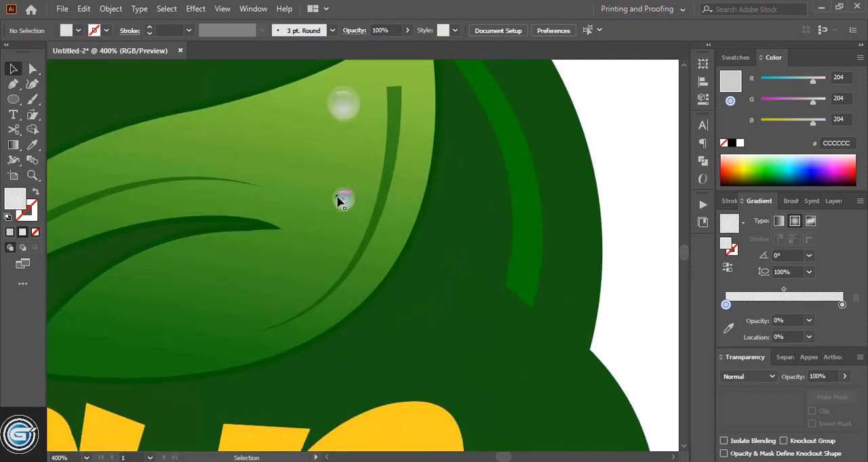
{"action": "left_click", "coordinate": [340, 201]}
{"action": "left_click_drag", "start_coordinate": [345, 189], "coordinate": [347, 197]}
- Scatter copies of the dew drop over the leaf's lower lobe and left side, and shrink the original drop
{"action": "left_click", "coordinate": [617, 147]}
{"action": "left_click_drag", "start_coordinate": [338, 111], "coordinate": [179, 321]}
{"action": "left_click_drag", "start_coordinate": [201, 297], "coordinate": [180, 146]}
{"action": "left_click_drag", "start_coordinate": [360, 86], "coordinate": [357, 92]}
{"action": "left_click", "coordinate": [614, 119]}
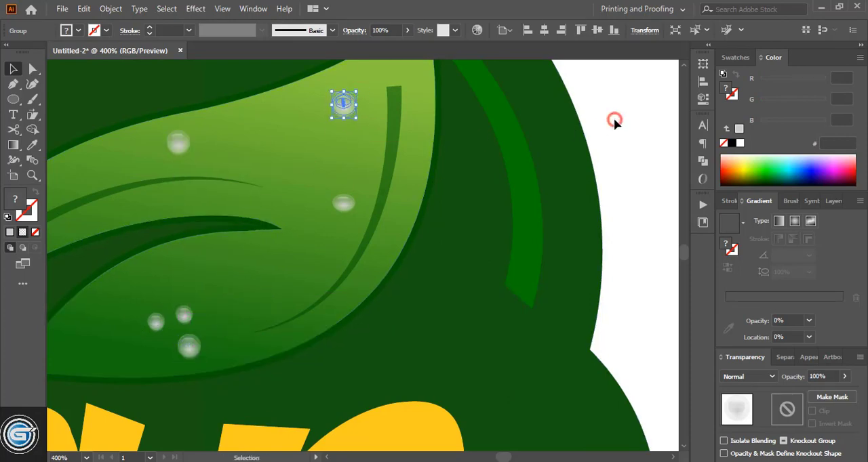
- Change the light stop of the leaf's gradient to the brighter yellow-green AAE021
{"action": "scroll", "coordinate": [354, 265], "scroll_direction": "down", "scroll_amount": 3}
{"action": "left_click", "coordinate": [323, 223]}
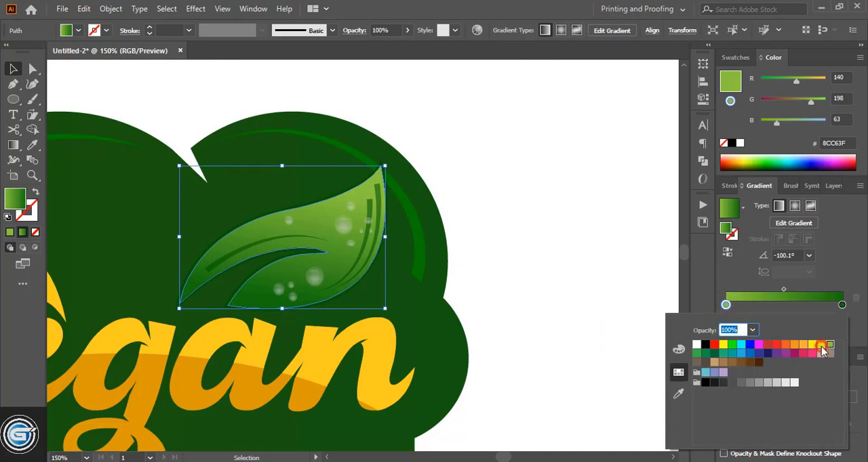
{"action": "left_click", "coordinate": [798, 345]}
{"action": "left_click", "coordinate": [726, 306]}
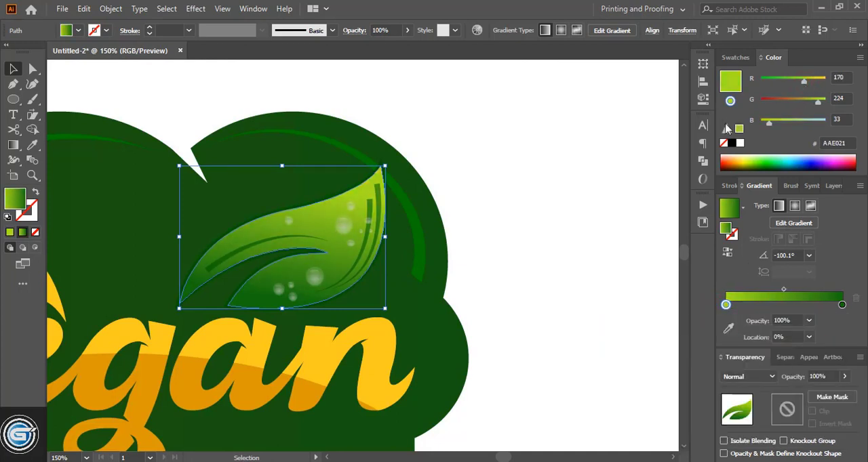
- Redraw the leaf's gradient from its upper edge down to the lower lobe at about -78°
{"action": "left_click", "coordinate": [14, 151]}
{"action": "left_click_drag", "start_coordinate": [319, 203], "coordinate": [347, 256]}
{"action": "left_click_drag", "start_coordinate": [273, 205], "coordinate": [286, 269]}
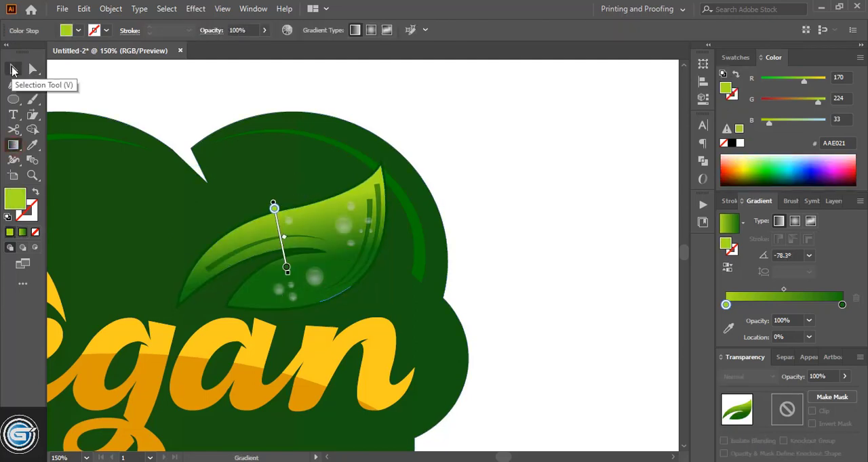
{"action": "left_click", "coordinate": [14, 71]}
{"action": "left_click", "coordinate": [474, 162]}
- Select the leaf with its veins and dew drops, leaving out the cloud, and group them
{"action": "scroll", "coordinate": [476, 211], "scroll_direction": "down", "scroll_amount": 1}
{"action": "left_click_drag", "start_coordinate": [479, 251], "coordinate": [210, 192]}
{"action": "left_click", "coordinate": [293, 267], "text": "shift"}
{"action": "left_click", "coordinate": [277, 260], "text": "shift"}
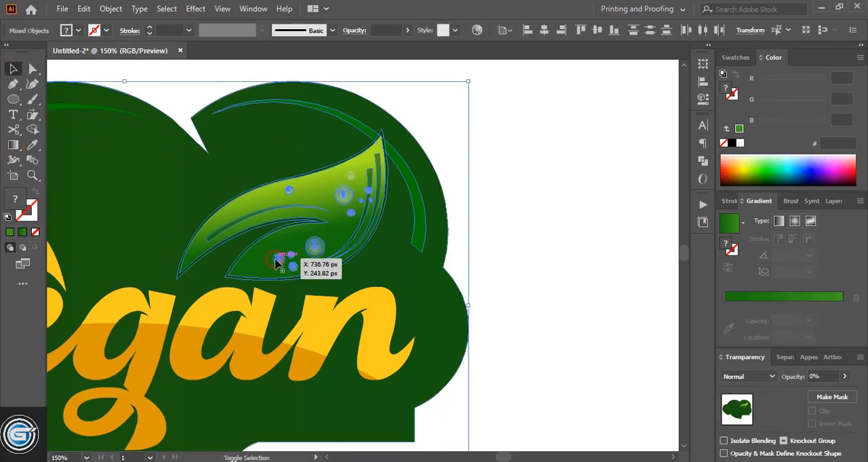
{"action": "key", "text": "ctrl+g"}
- Reflect a copy of the leaf group across the vertical axis and rotate it into place left of the original leaf
{"action": "key", "text": "ctrl+1"}
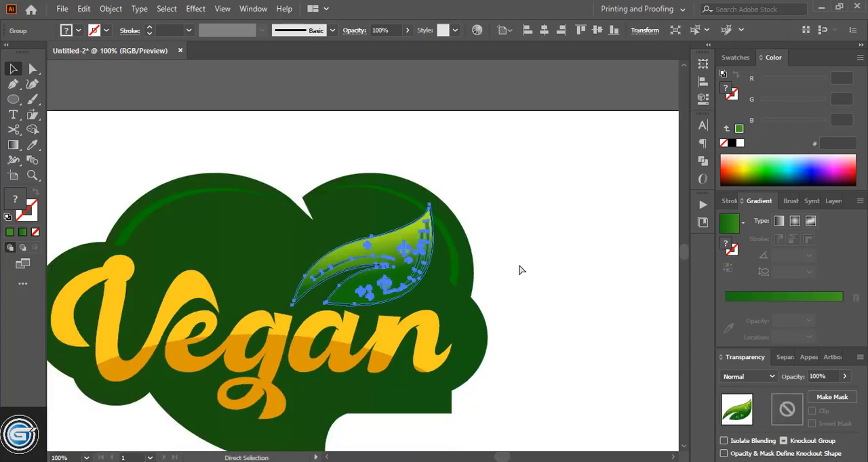
{"action": "right_click", "coordinate": [33, 116]}
{"action": "left_click", "coordinate": [81, 143]}
{"action": "double_click", "coordinate": [32, 115]}
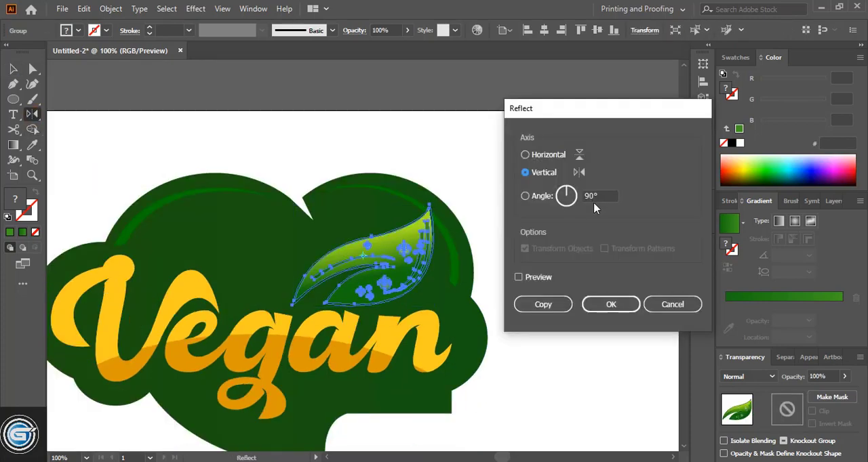
{"action": "left_click", "coordinate": [543, 304]}
{"action": "key", "text": "v"}
{"action": "left_click_drag", "start_coordinate": [336, 254], "coordinate": [248, 256]}
{"action": "left_click_drag", "start_coordinate": [319, 216], "coordinate": [328, 237]}
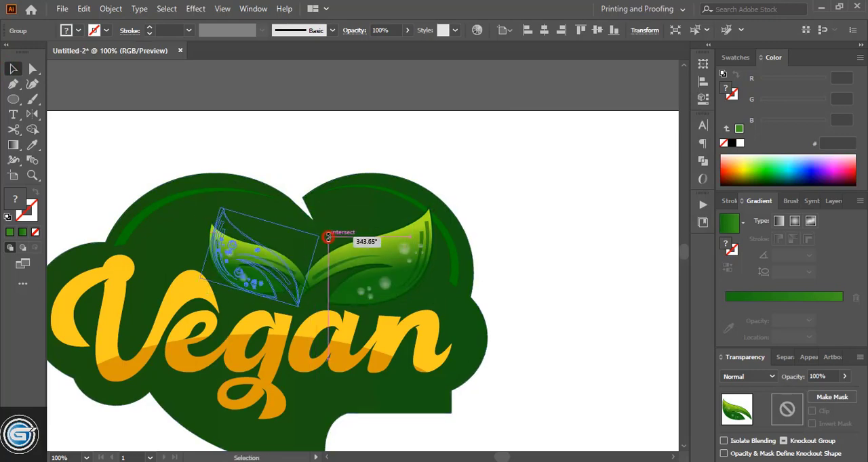
{"action": "left_click_drag", "start_coordinate": [292, 261], "coordinate": [281, 258]}
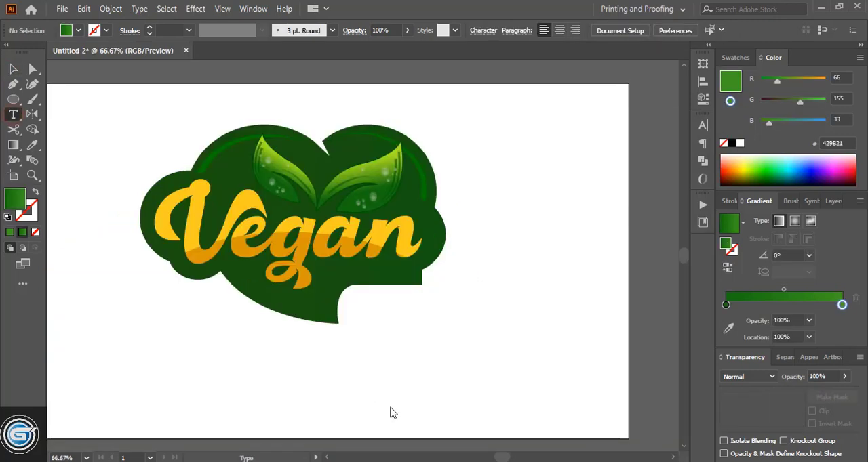
- Add the text LOVER below the cloud, enlarge it to 63.72 pt and switch it to a wide bold font
{"action": "left_click", "coordinate": [396, 345]}
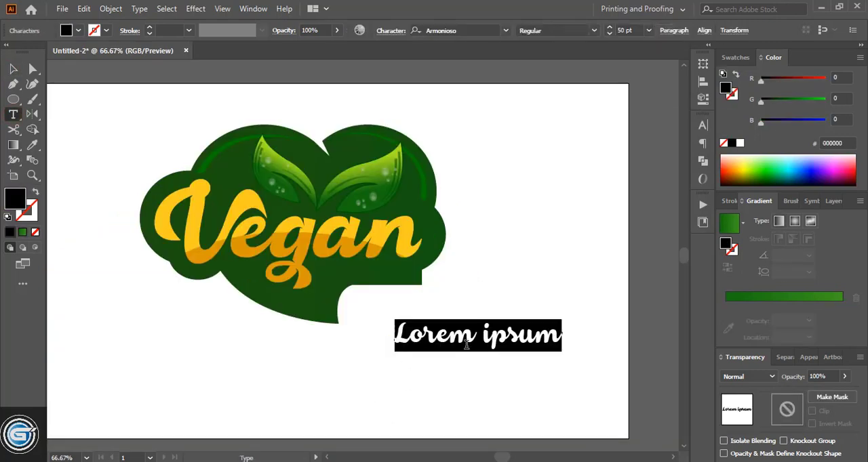
{"action": "type", "text": "LOVER"}
{"action": "key", "text": "Escape"}
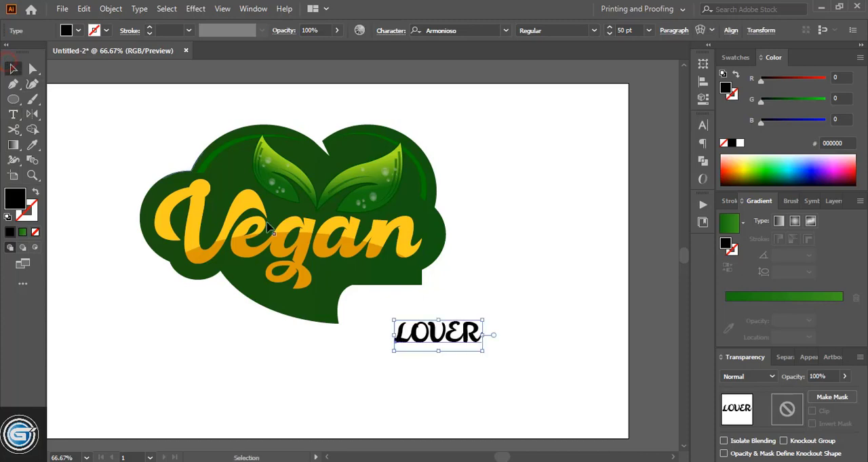
{"action": "left_click_drag", "start_coordinate": [479, 354], "coordinate": [494, 356]}
{"action": "left_click", "coordinate": [506, 31]}
{"action": "left_click", "coordinate": [618, 250]}
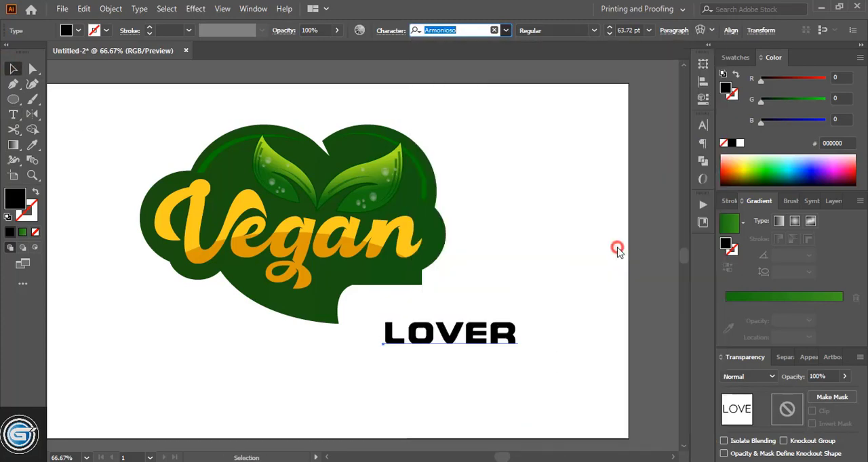
- Shrink LOVER slightly, place it under the letters "an" of Vegan and fill it with white
{"action": "left_click_drag", "start_coordinate": [519, 317], "coordinate": [501, 326]}
{"action": "left_click_drag", "start_coordinate": [478, 339], "coordinate": [392, 274]}
{"action": "left_click", "coordinate": [740, 143]}
{"action": "left_click", "coordinate": [537, 265]}
{"action": "key", "text": "ctrl+1"}
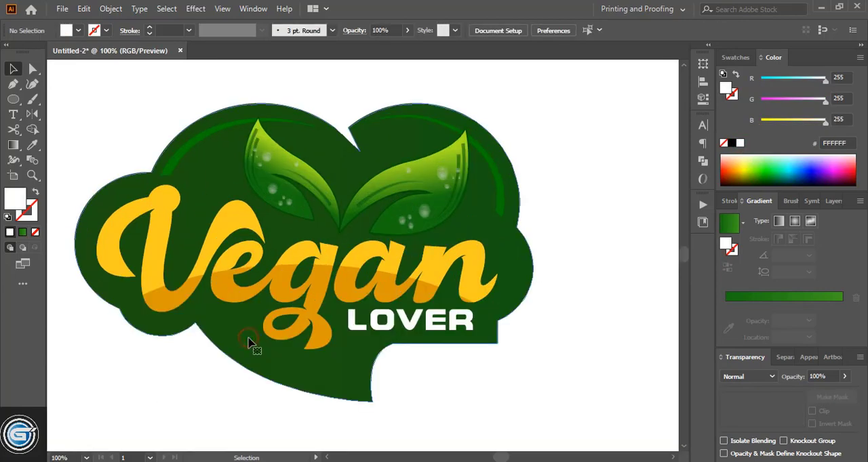
- Offset the cloud's path outward by 14 px with miter joins and make the new shape's end gradient stop white
{"action": "left_click", "coordinate": [252, 345]}
{"action": "left_click", "coordinate": [110, 8]}
{"action": "mouse_move", "coordinate": [201, 310]}
{"action": "left_click", "coordinate": [366, 353]}
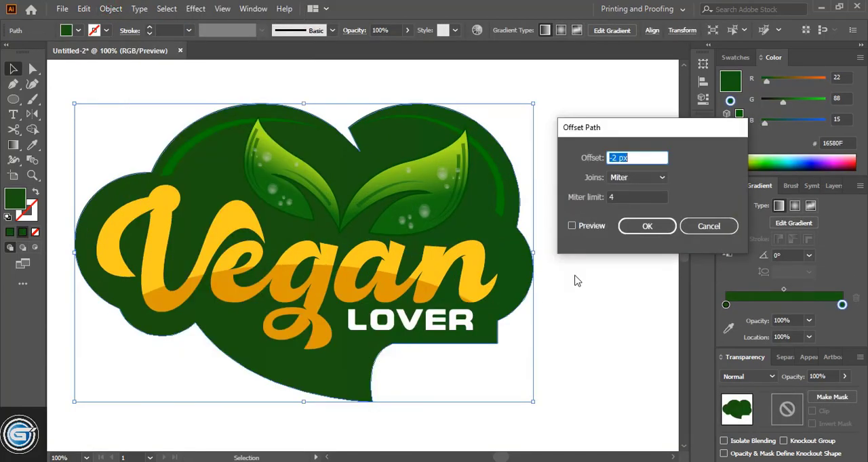
{"action": "left_click", "coordinate": [571, 226]}
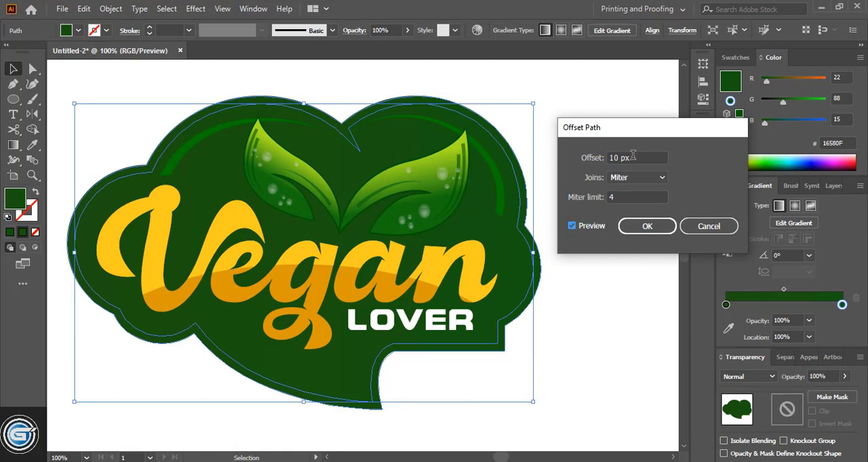
{"action": "scroll", "coordinate": [632, 155], "scroll_direction": "up", "scroll_amount": 3}
{"action": "scroll", "coordinate": [633, 156], "scroll_direction": "up", "scroll_amount": 1}
{"action": "scroll", "coordinate": [633, 156], "scroll_direction": "down", "scroll_amount": 1}
{"action": "scroll", "coordinate": [632, 156], "scroll_direction": "up", "scroll_amount": 1}
{"action": "left_click", "coordinate": [647, 228]}
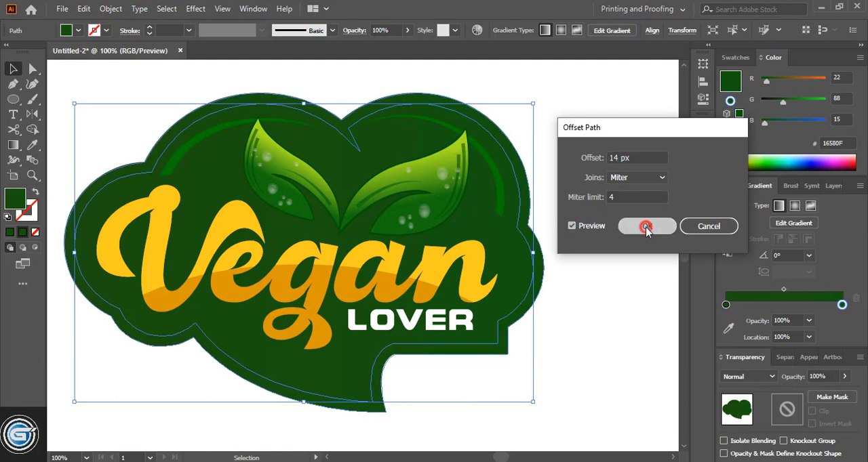
{"action": "key", "text": "d"}
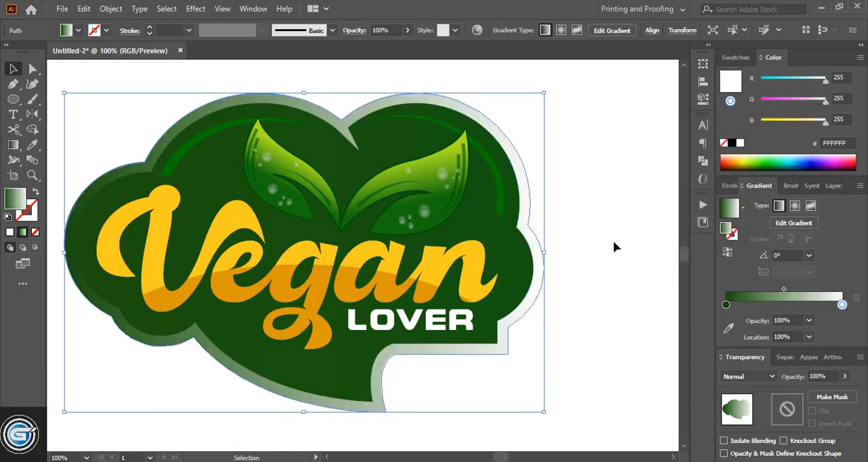
- Offset the white-edged cloud outline by 2 px and make the new shape's end gradient stop black
{"action": "left_click", "coordinate": [111, 9]}
{"action": "mouse_move", "coordinate": [174, 305]}
{"action": "left_click", "coordinate": [339, 354]}
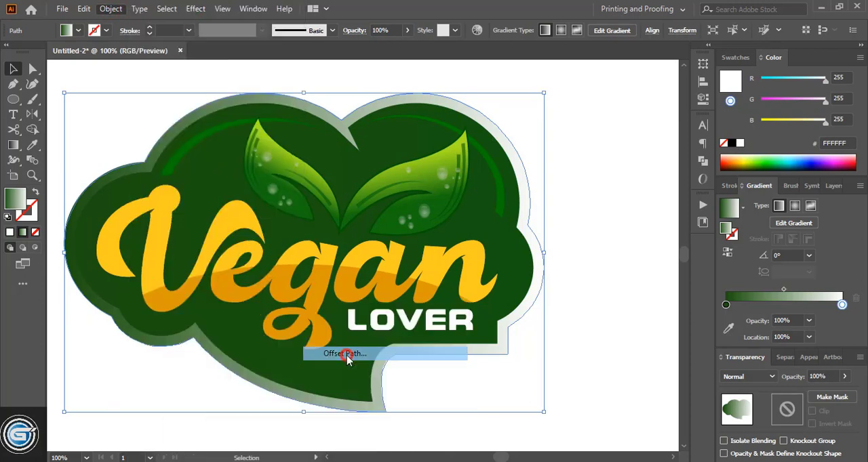
{"action": "left_click", "coordinate": [573, 226]}
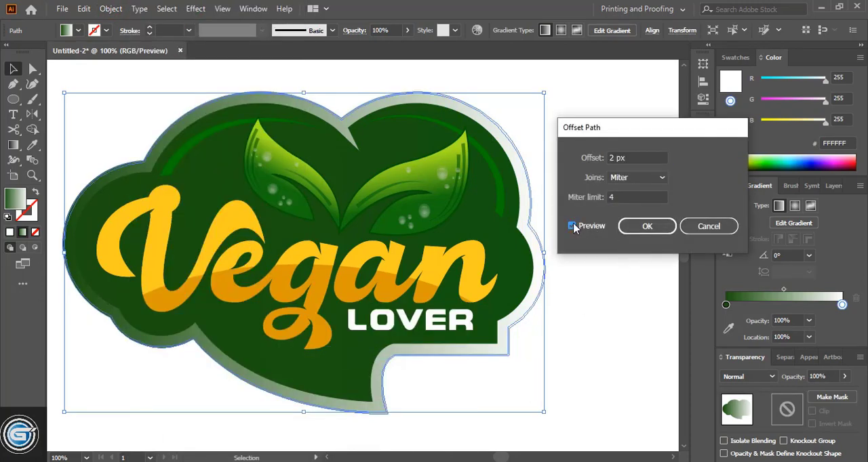
{"action": "left_click", "coordinate": [648, 227]}
{"action": "left_click", "coordinate": [732, 144]}
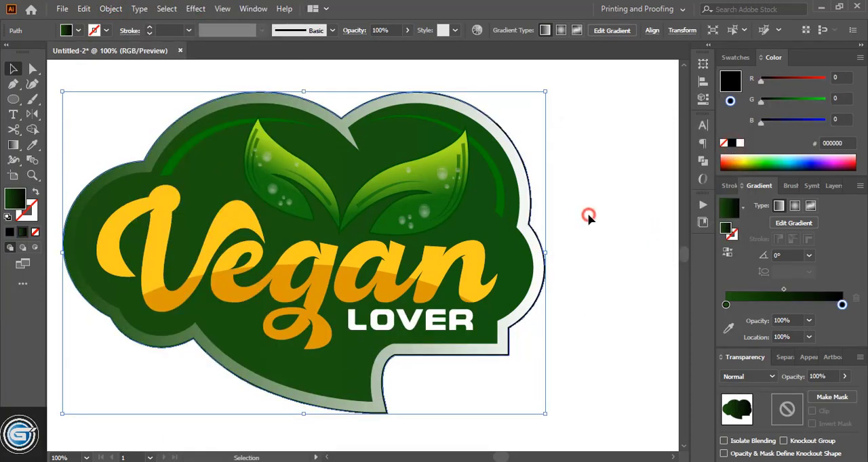
{"action": "left_click", "coordinate": [588, 216]}
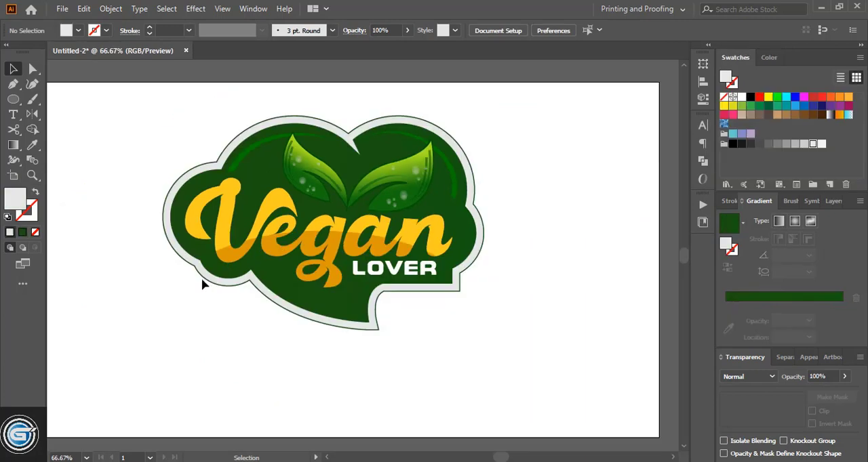
- Apply a previewed Drop Shadow effect to the outermost cloud shape with a 10 px Y offset
{"action": "left_click", "coordinate": [202, 278]}
{"action": "left_click", "coordinate": [196, 9]}
{"action": "mouse_move", "coordinate": [285, 152]}
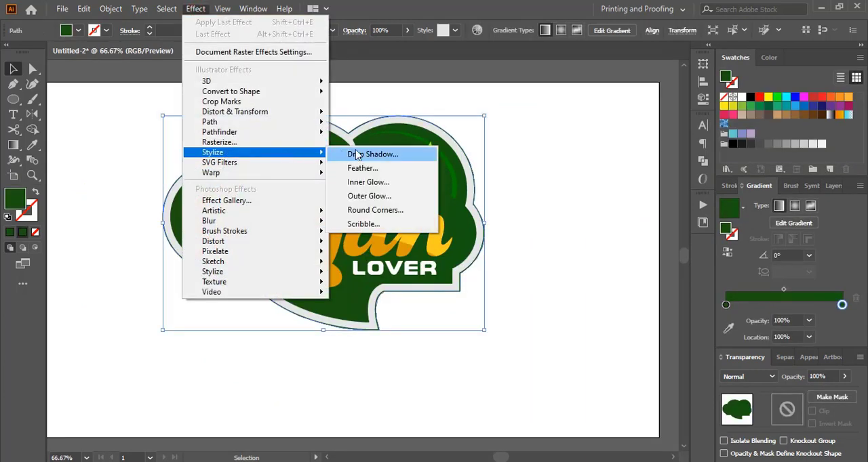
{"action": "left_click", "coordinate": [364, 154]}
{"action": "left_click", "coordinate": [464, 297]}
{"action": "left_click_drag", "start_coordinate": [525, 138], "coordinate": [601, 137]}
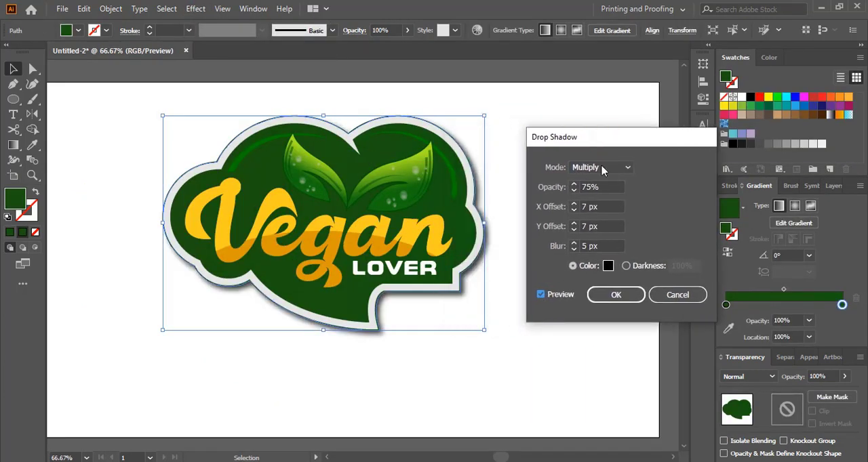
{"action": "left_click", "coordinate": [573, 229]}
{"action": "left_click", "coordinate": [573, 224]}
{"action": "left_click", "coordinate": [574, 224]}
{"action": "left_click", "coordinate": [573, 224]}
{"action": "left_click", "coordinate": [573, 224]}
{"action": "left_click", "coordinate": [574, 224]}
{"action": "left_click", "coordinate": [573, 230]}
- Set the shadow's X offset to 6 px and blur to 9 px, pick a dark grey shadow color and apply it
{"action": "left_click", "coordinate": [574, 211]}
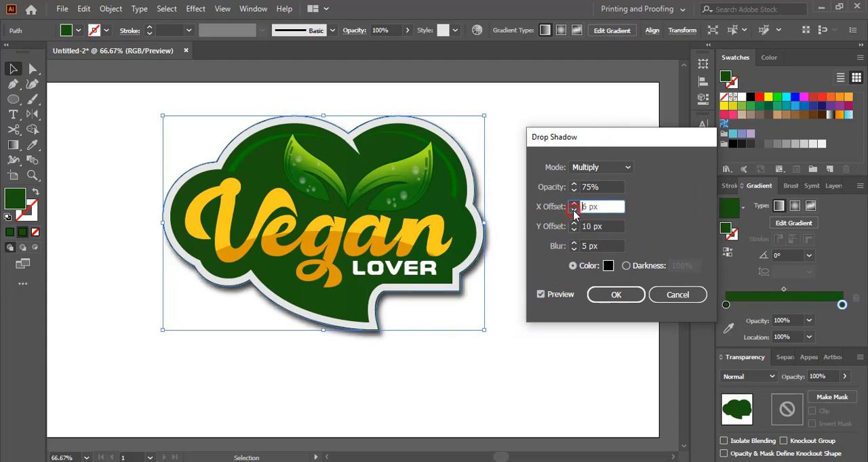
{"action": "left_click", "coordinate": [574, 204]}
{"action": "left_click", "coordinate": [573, 204]}
{"action": "left_click", "coordinate": [573, 243]}
{"action": "left_click", "coordinate": [573, 243]}
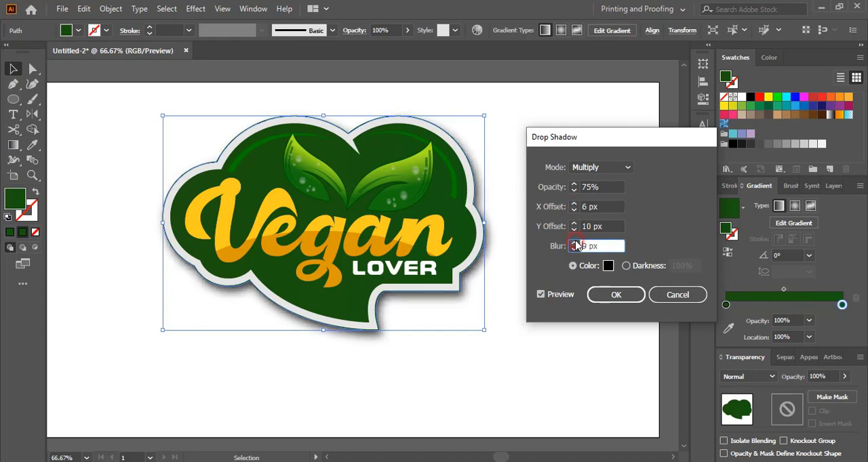
{"action": "left_click", "coordinate": [608, 266]}
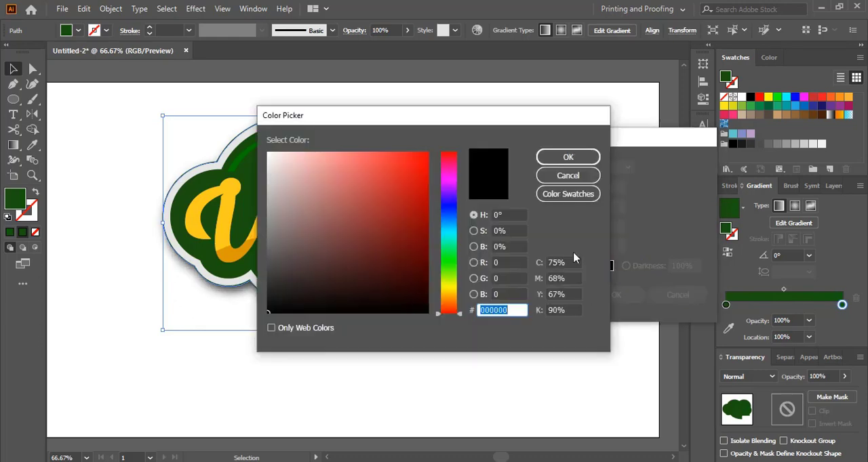
{"action": "left_click", "coordinate": [276, 290]}
{"action": "left_click", "coordinate": [581, 158]}
{"action": "left_click", "coordinate": [617, 294]}
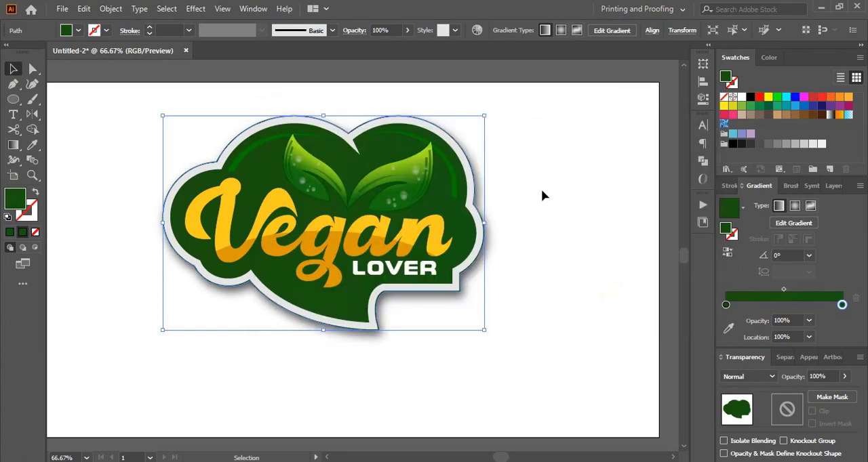
- Select all the Vegan letter shapes and offset their paths outward by 5 px with miter joins
{"action": "left_click", "coordinate": [543, 196]}
{"action": "key", "text": "ctrl+plus"}
{"action": "key", "text": "ctrl+plus"}
{"action": "left_click", "coordinate": [328, 458]}
{"action": "left_click", "coordinate": [285, 294]}
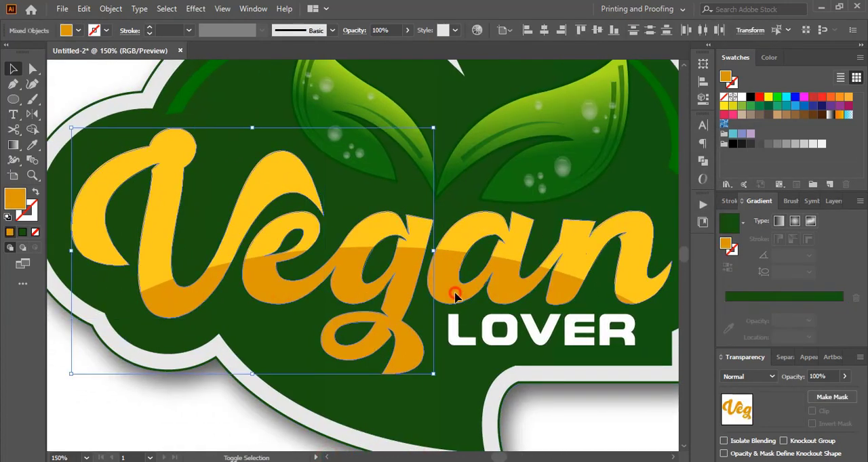
{"action": "left_click", "coordinate": [111, 8]}
{"action": "mouse_move", "coordinate": [153, 305]}
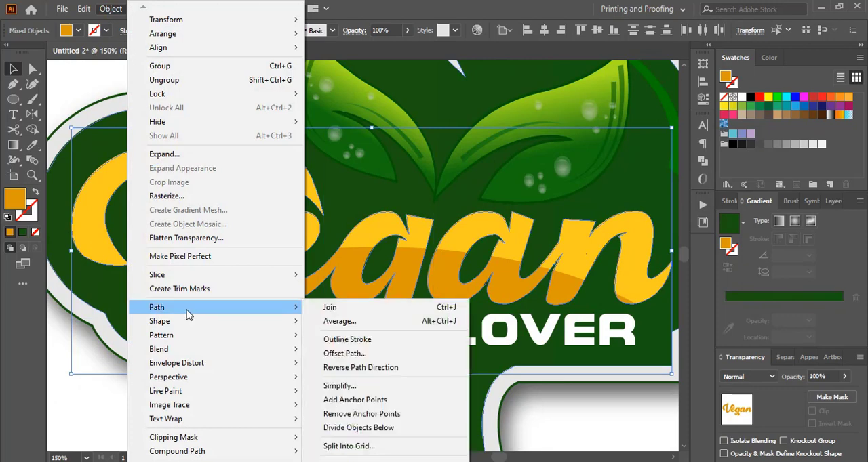
{"action": "left_click", "coordinate": [390, 355]}
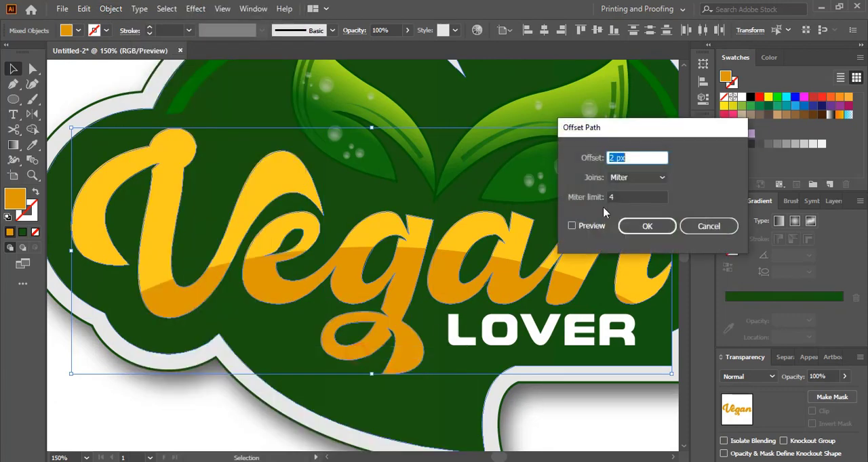
{"action": "type", "text": "5"}
{"action": "left_click", "coordinate": [572, 226]}
{"action": "left_click", "coordinate": [647, 226]}
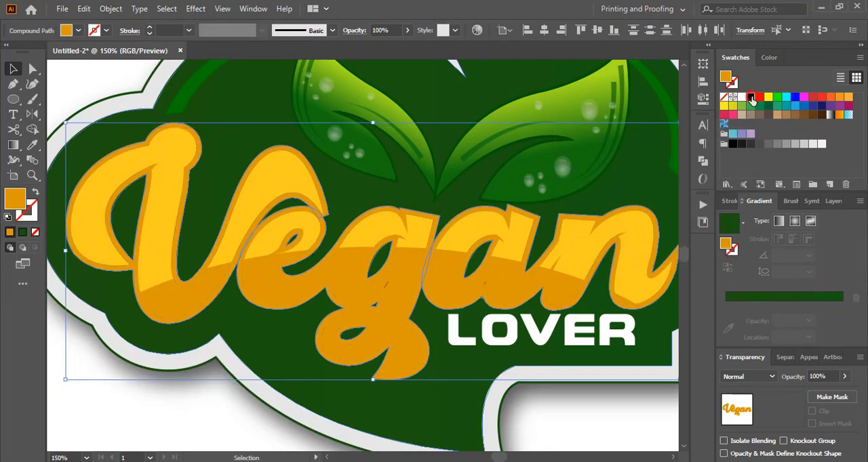
- Fill the offset Vegan outline with a near-black grey and nudge it right and down as an extruded shadow behind the letters
{"action": "left_click", "coordinate": [750, 98]}
{"action": "left_click", "coordinate": [750, 144]}
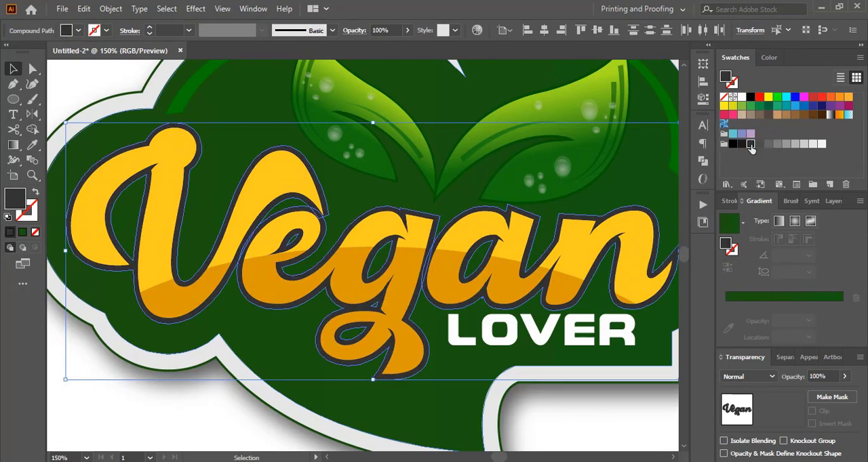
{"action": "key", "text": "Right"}
{"action": "key", "text": "Right"}
{"action": "key", "text": "Right"}
{"action": "key", "text": "Right"}
{"action": "key", "text": "Right"}
{"action": "key", "text": "Down"}
{"action": "key", "text": "Down"}
{"action": "key", "text": "Down"}
{"action": "key", "text": "Down"}
{"action": "key", "text": "Down"}
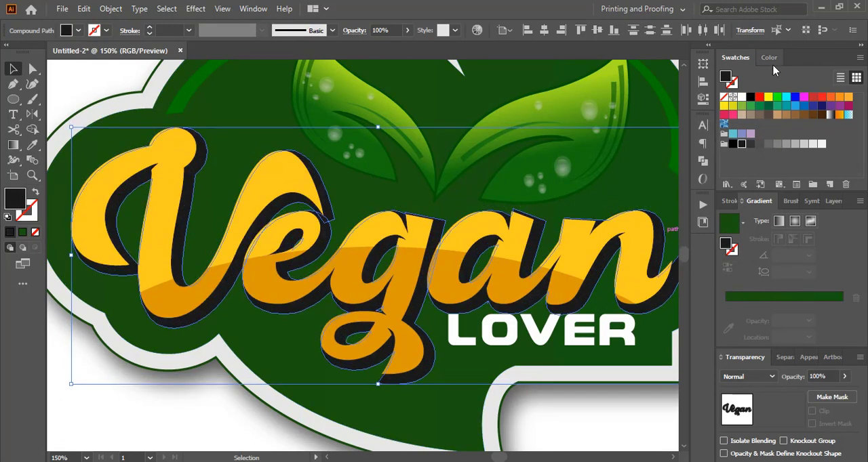
- Tint the Vegan lettering's shadow to the very dark green 1A2E1A and deselect it
{"action": "left_click", "coordinate": [773, 57]}
{"action": "left_click_drag", "start_coordinate": [767, 101], "coordinate": [775, 103]}
{"action": "left_click", "coordinate": [156, 411]}
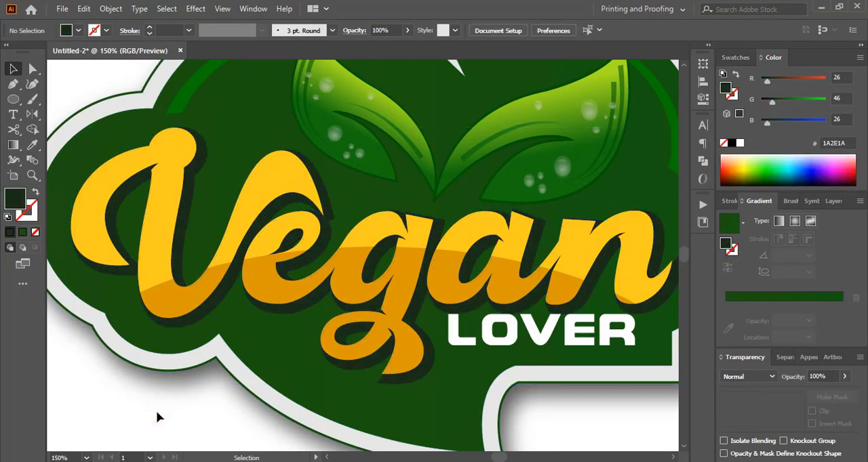
- Select the base shapes of both leaves and darken their fill to green 004600
{"action": "scroll", "coordinate": [156, 411], "scroll_direction": "up", "scroll_amount": 3}
{"action": "left_click", "coordinate": [398, 243]}
{"action": "left_click", "coordinate": [783, 104]}
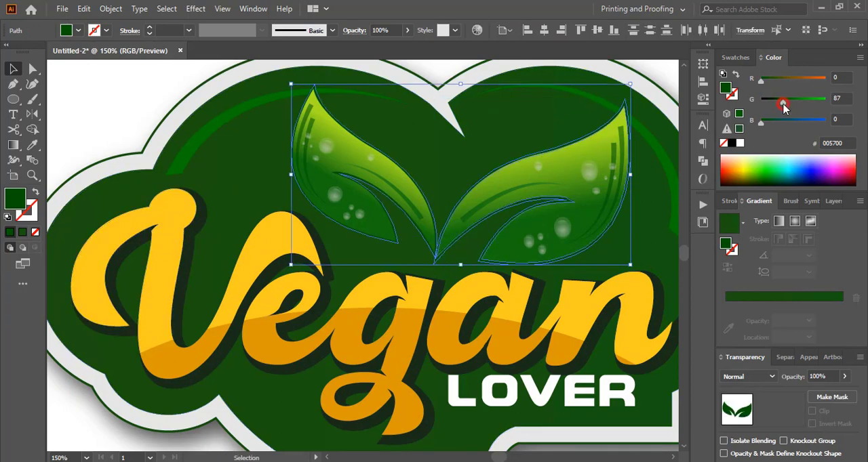
- Offset the leaf base shapes outward by 3 px with miter joins and shift the new outline slightly down
{"action": "left_click", "coordinate": [111, 9]}
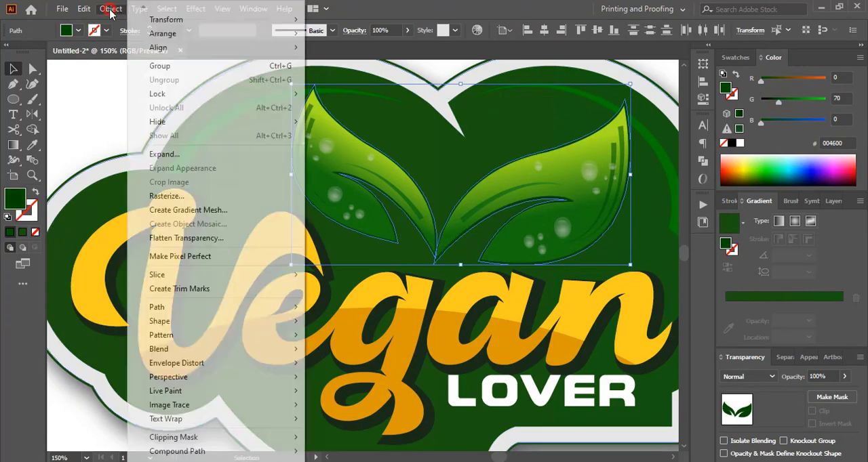
{"action": "mouse_move", "coordinate": [176, 304]}
{"action": "left_click", "coordinate": [326, 354]}
{"action": "left_click", "coordinate": [572, 225]}
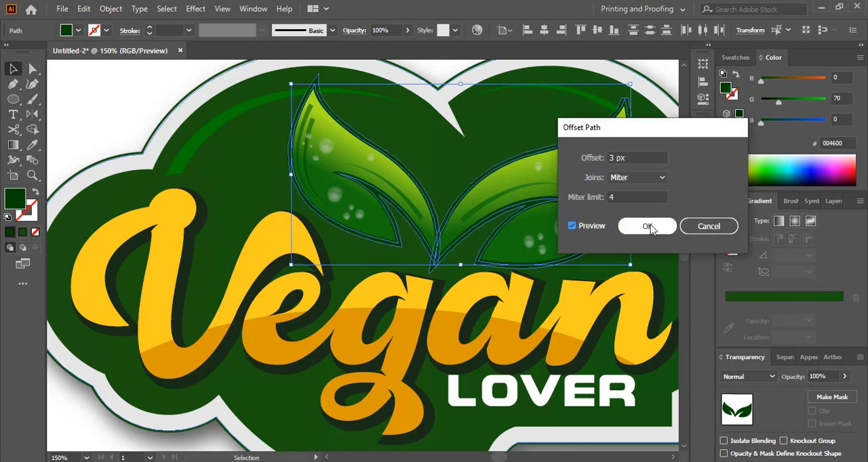
{"action": "left_click", "coordinate": [647, 226]}
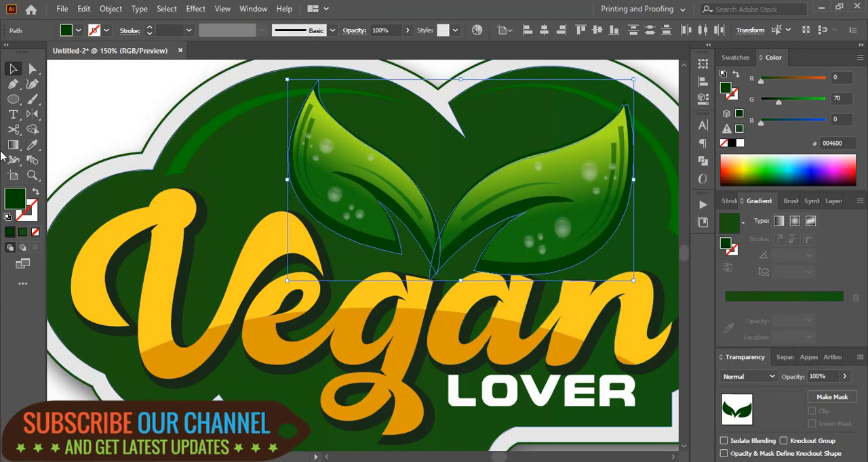
- Copy the lettering shadow's very dark green onto the offset leaf outline with the Eyedropper and deselect
{"action": "key", "text": "i"}
{"action": "left_click", "coordinate": [191, 260]}
{"action": "key", "text": "v"}
{"action": "left_click", "coordinate": [92, 144]}
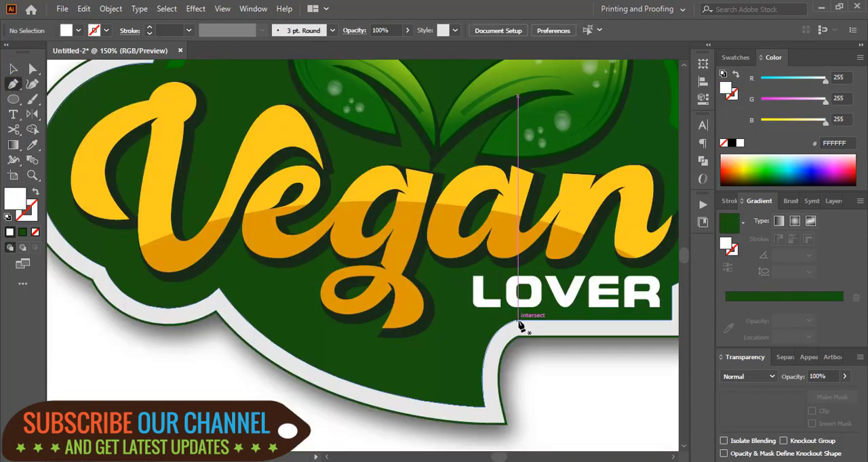
- Draw a thin white triangle with the Pen tool at the inner corner where the cloud's tail meets its lower edge
{"action": "left_click", "coordinate": [516, 319]}
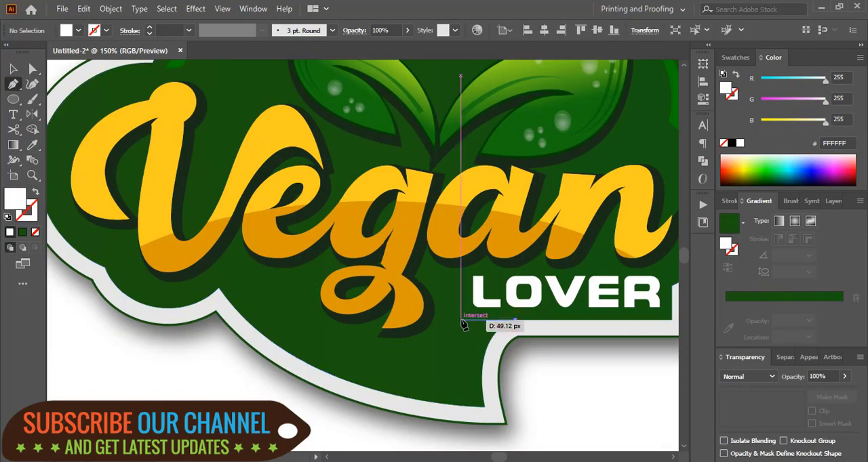
{"action": "left_click", "coordinate": [459, 320]}
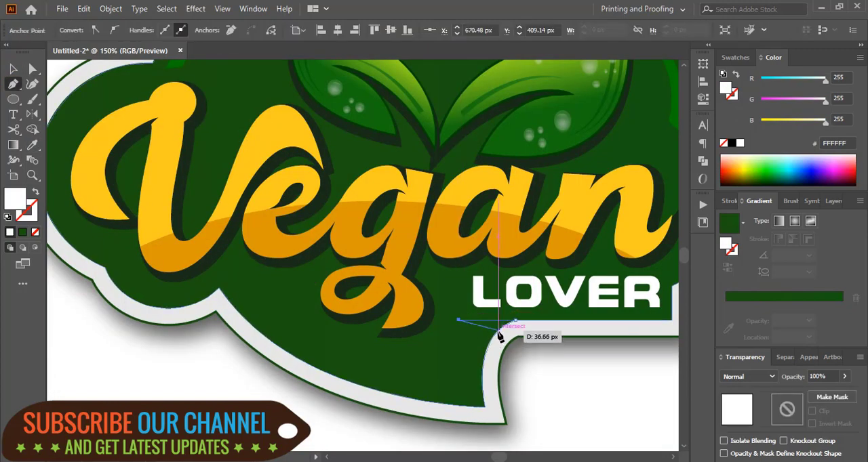
{"action": "left_click", "coordinate": [497, 332]}
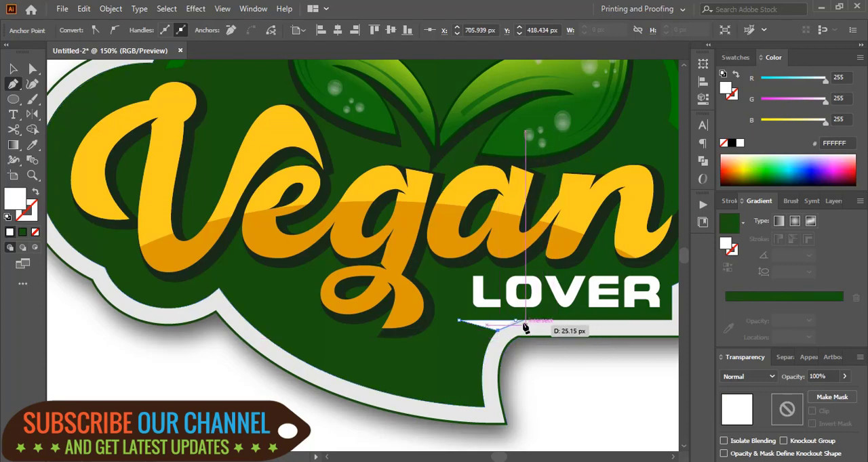
{"action": "left_click", "coordinate": [516, 320]}
{"action": "key", "text": "v"}
- Select the dark green cloud with the triangle and carve a pointed notch at the tail corner using the Shape Builder
{"action": "left_click", "coordinate": [291, 327], "text": "shift"}
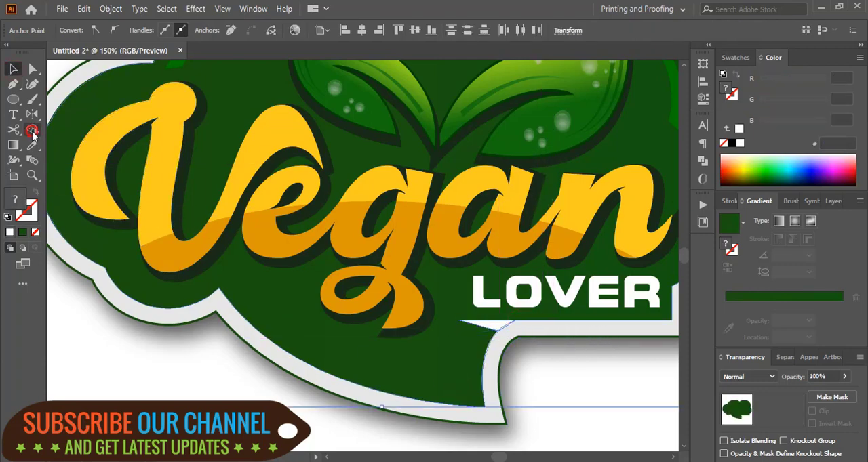
{"action": "left_click", "coordinate": [33, 131]}
{"action": "left_click_drag", "start_coordinate": [500, 330], "coordinate": [430, 336]}
{"action": "left_click", "coordinate": [13, 68]}
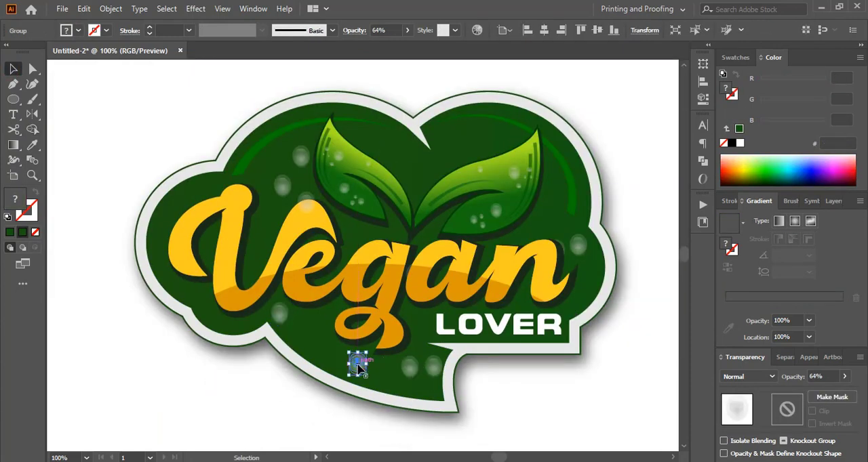
- Scatter copies of the translucent dew drop over the dark green cloud around the lettering and leaves
{"action": "left_click_drag", "start_coordinate": [355, 358], "coordinate": [386, 145]}
{"action": "left_click_drag", "start_coordinate": [387, 145], "coordinate": [494, 131]}
{"action": "left_click_drag", "start_coordinate": [489, 134], "coordinate": [453, 149]}
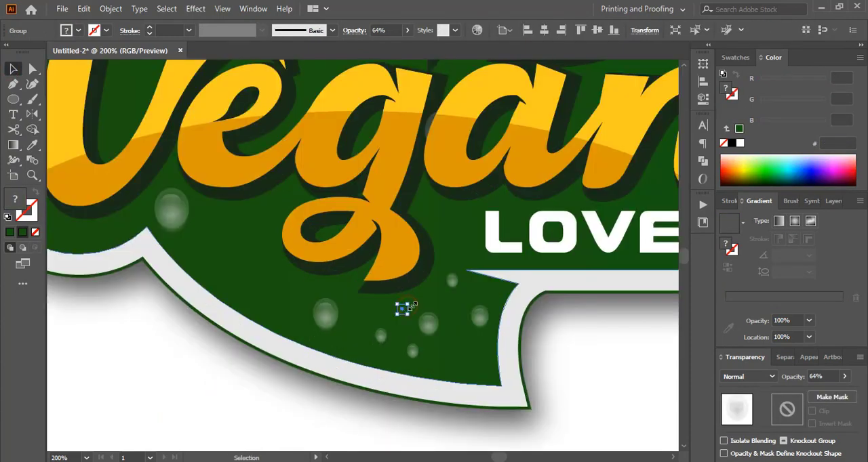
{"action": "left_click_drag", "start_coordinate": [408, 304], "coordinate": [458, 354]}
{"action": "left_click", "coordinate": [578, 340]}
{"action": "left_click_drag", "start_coordinate": [188, 188], "coordinate": [201, 241]}
{"action": "left_click_drag", "start_coordinate": [385, 341], "coordinate": [258, 234]}
{"action": "left_click_drag", "start_coordinate": [462, 355], "coordinate": [278, 287]}
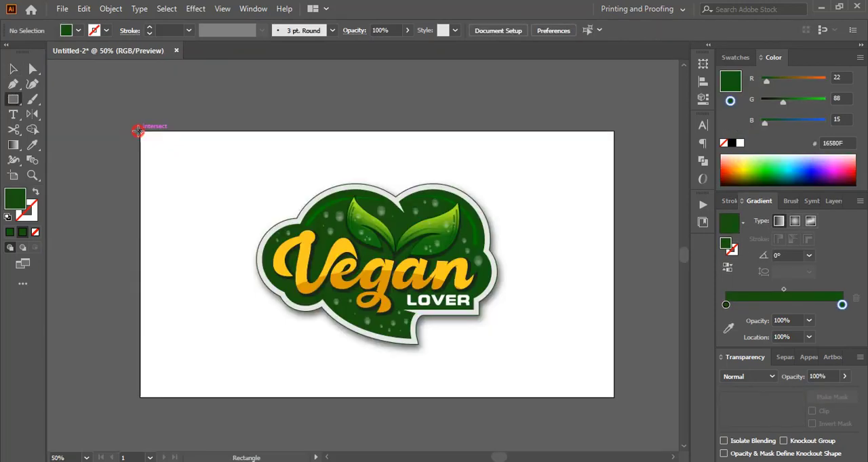
- Draw a dark green 16580F rectangle covering the whole artboard and send it to the back behind the logo
{"action": "mouse_move", "coordinate": [138, 131]}
{"action": "left_mouse_down"}
{"action": "mouse_move", "coordinate": [606, 362]}
{"action": "mouse_move", "coordinate": [614, 398]}
{"action": "left_mouse_up"}
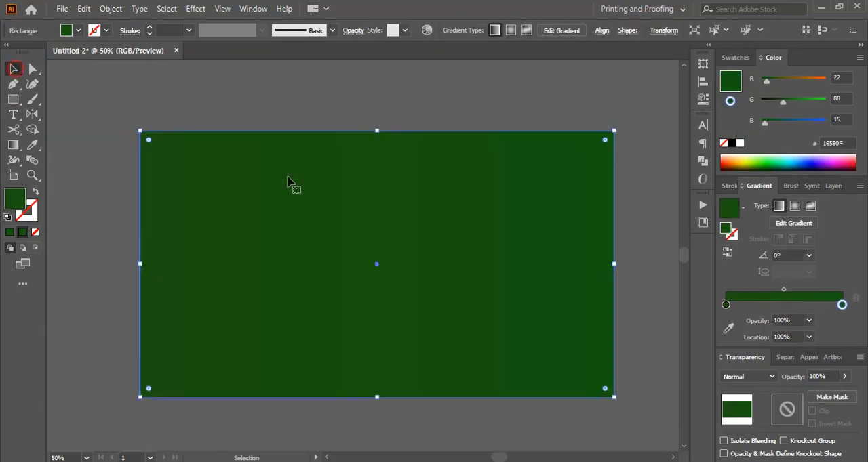
{"action": "right_click", "coordinate": [354, 185]}
{"action": "mouse_move", "coordinate": [433, 405]}
{"action": "left_click", "coordinate": [507, 446]}
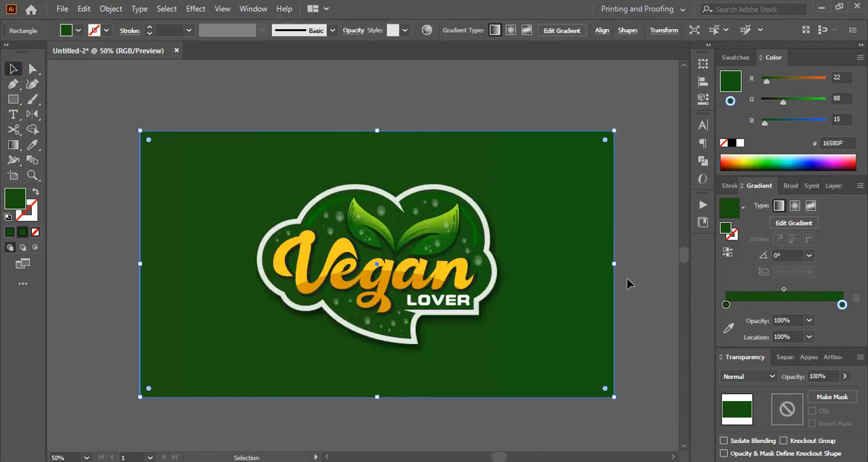